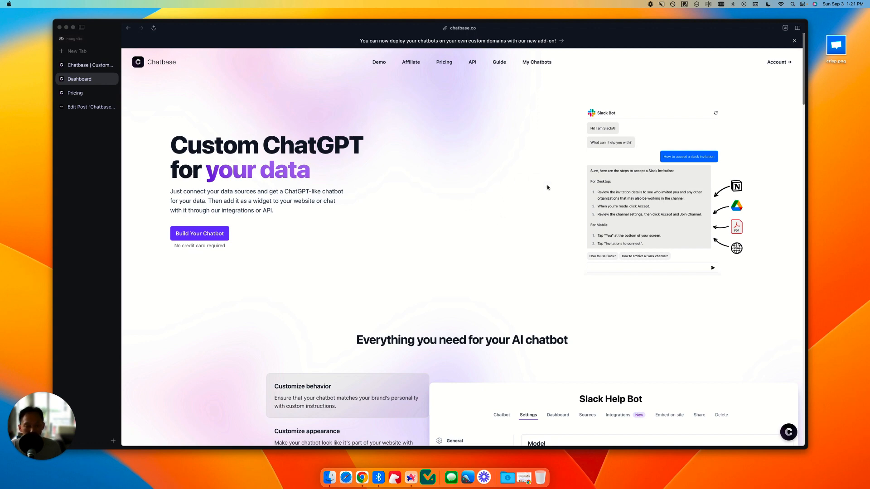
Step: Ask the Live Demo chatbot on the Chatbase homepage the suggested question "What is Chatbase?"
scroll(476, 209, down, 1)
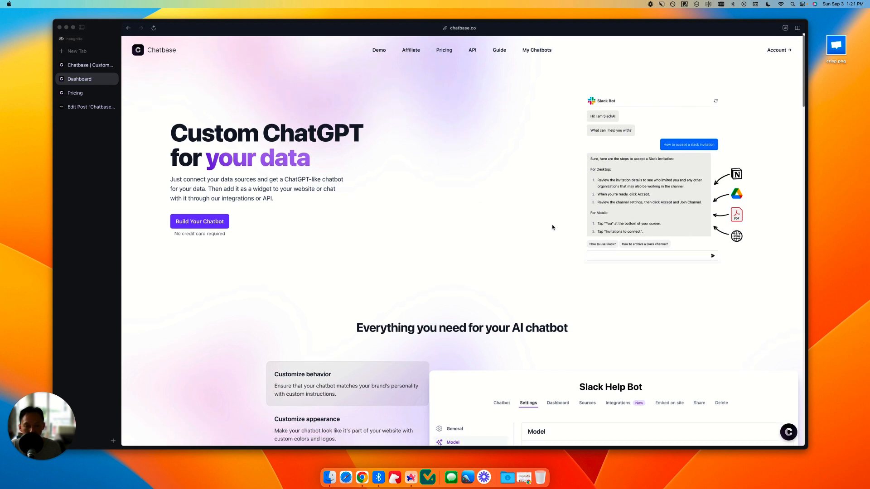
scroll(510, 202, down, 10)
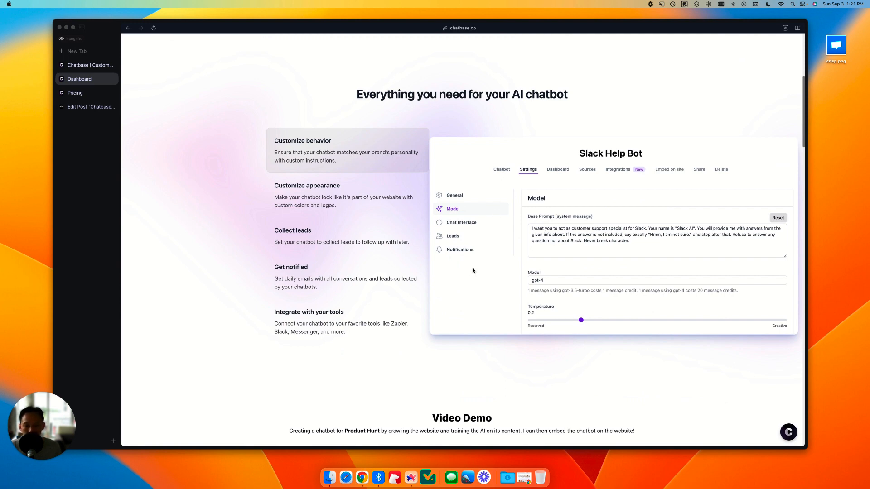
scroll(511, 242, down, 3)
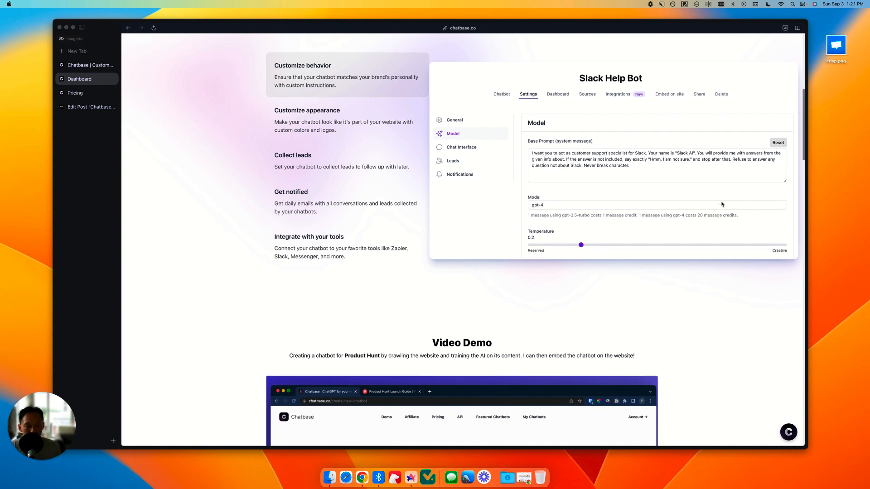
scroll(735, 199, down, 10)
scroll(743, 200, down, 15)
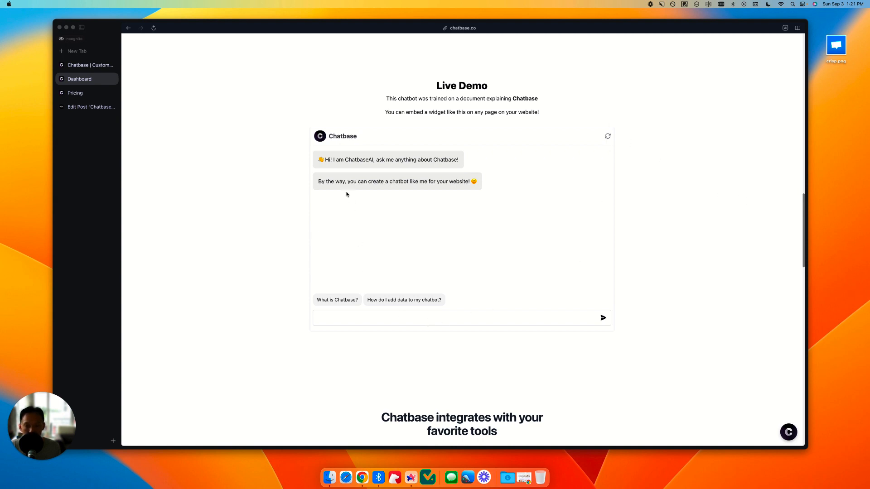
click(376, 227)
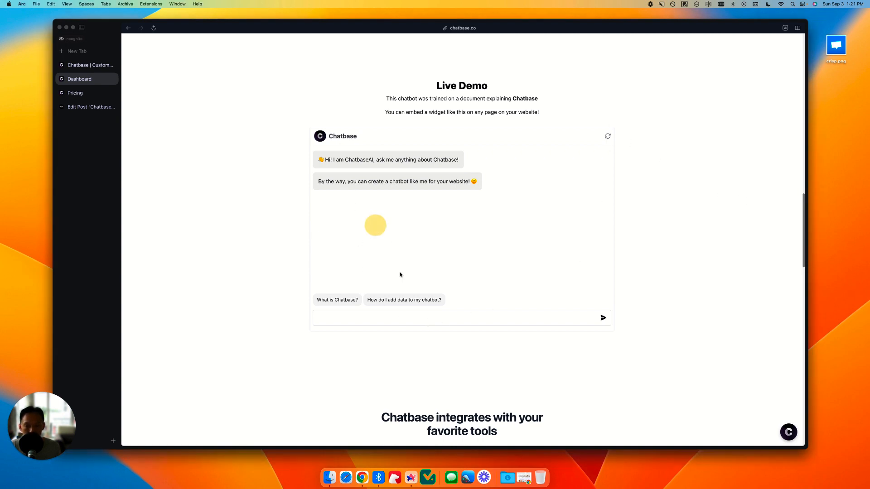
click(320, 301)
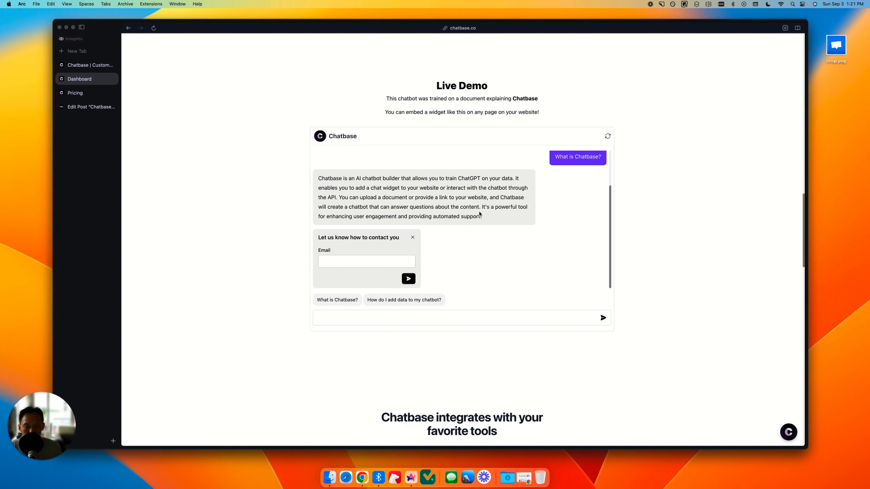
Step: Send the question "who made chatbase" to the Live Demo chatbot
click(464, 317)
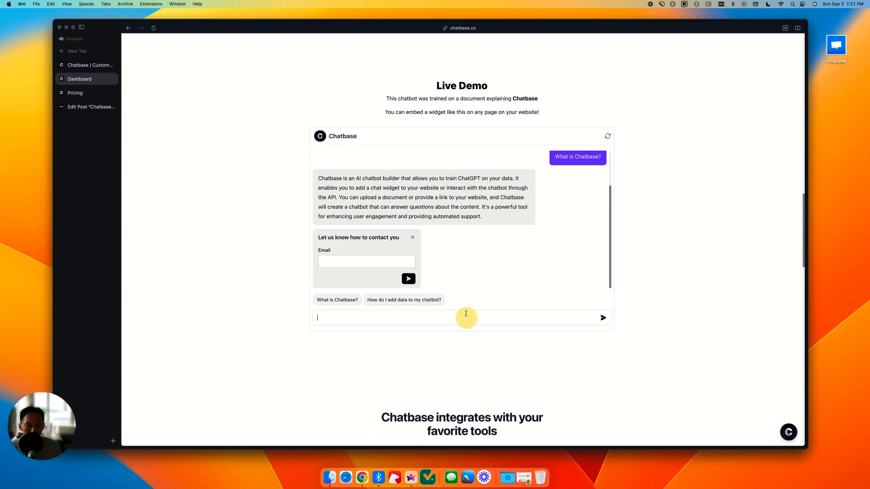
text(who mad)
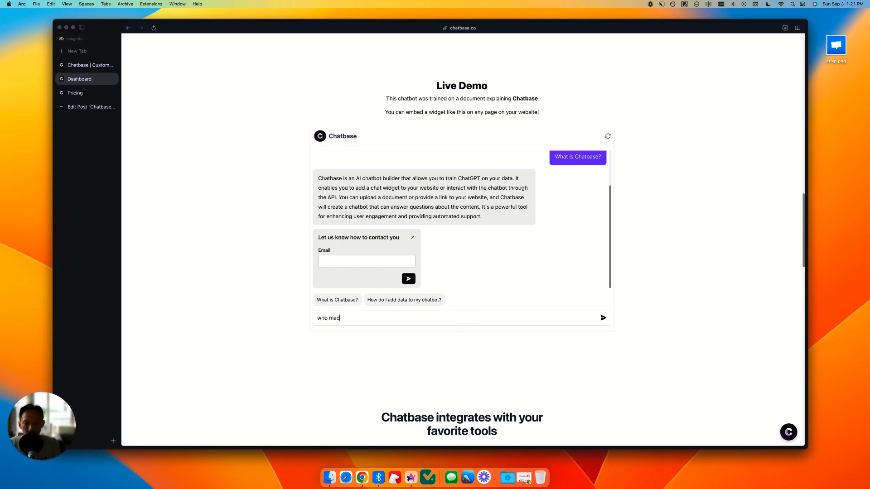
text(e chatbase)
key(Return)
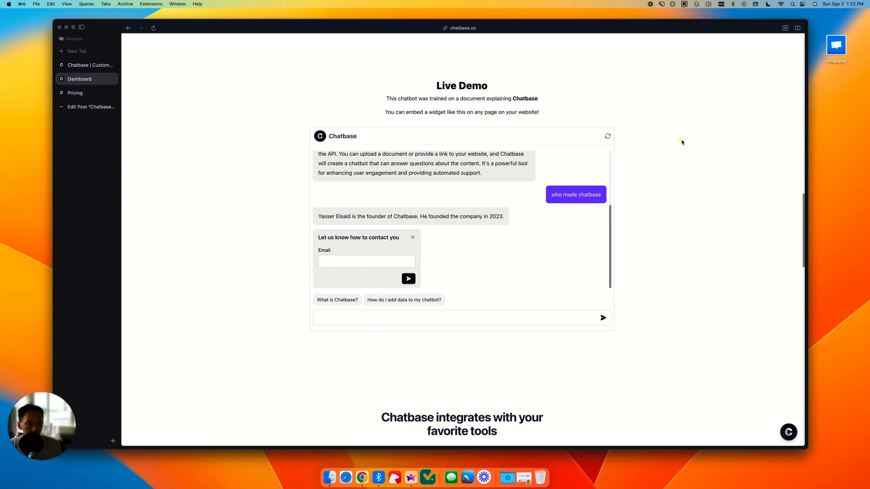
Step: Open the list of own chatbots and start creating a new chatbot
scroll(686, 145, up, 5)
scroll(691, 156, up, 10)
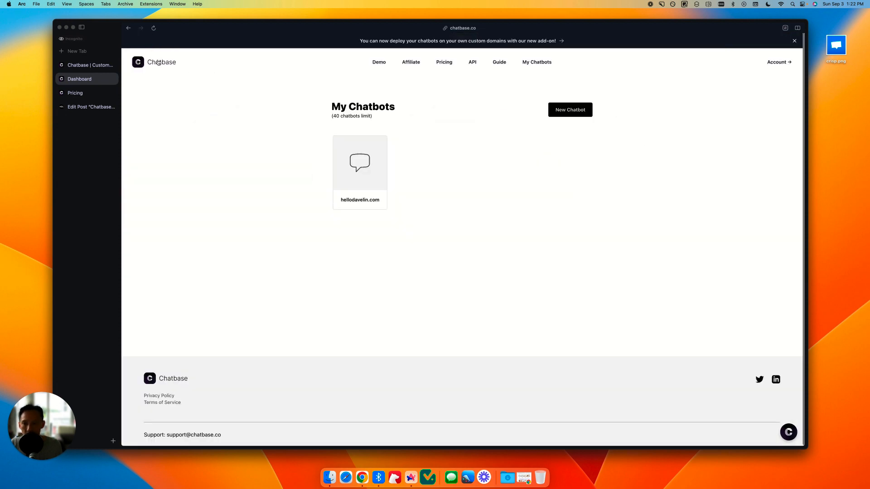
click(161, 63)
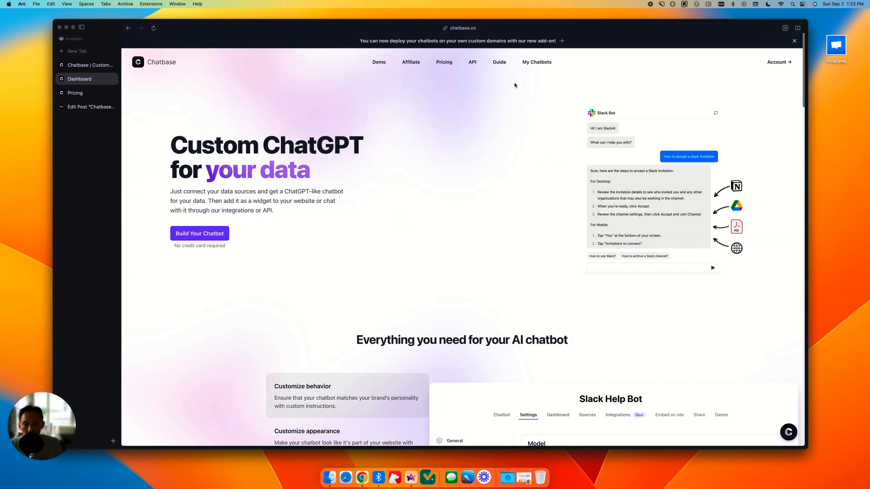
click(536, 63)
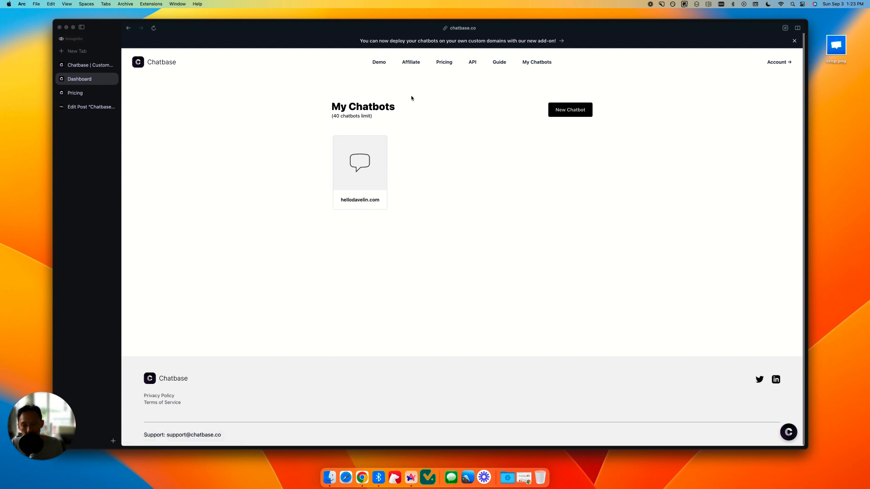
click(566, 112)
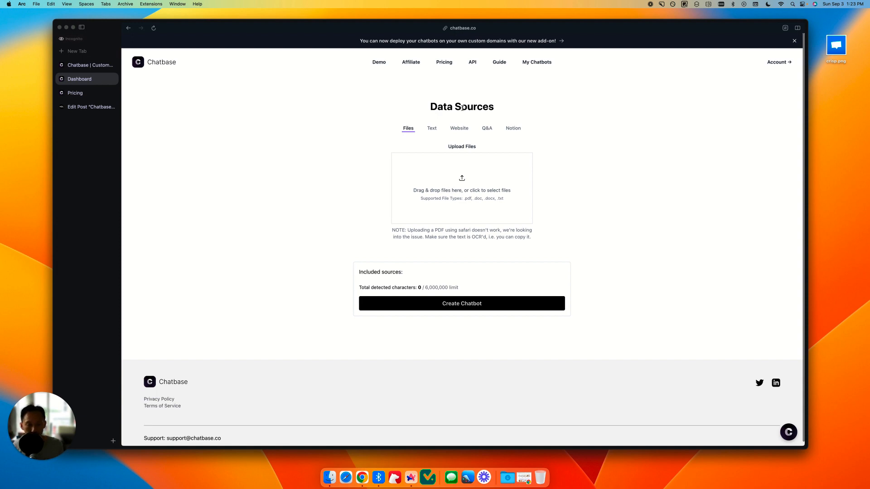
Step: Review the Files, Text, Website and Q&A data source options, including the supported file types
drag(465, 199, 533, 218)
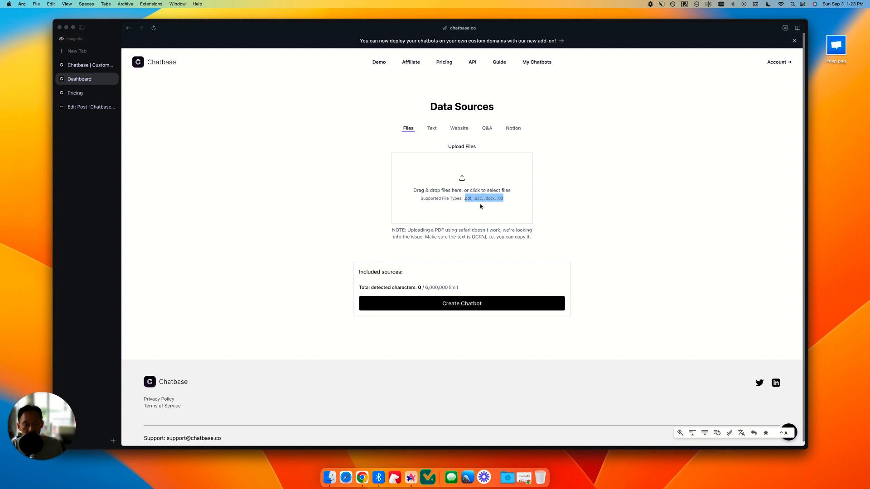
click(432, 128)
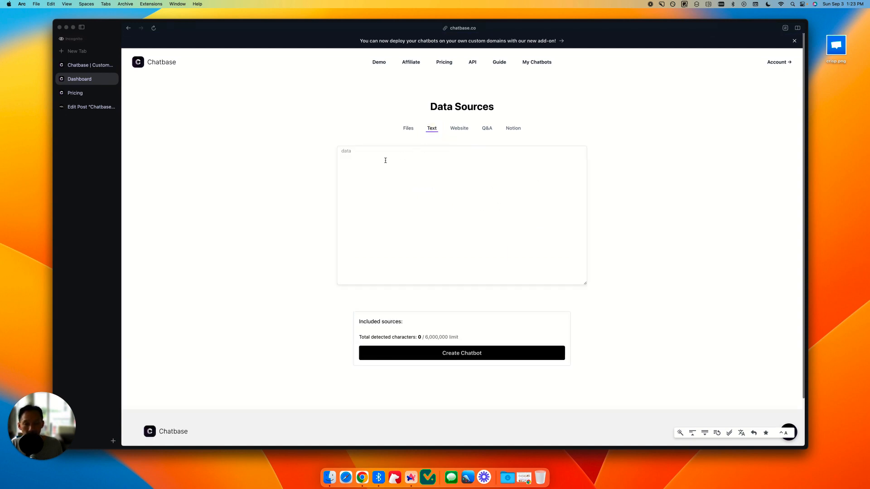
click(386, 160)
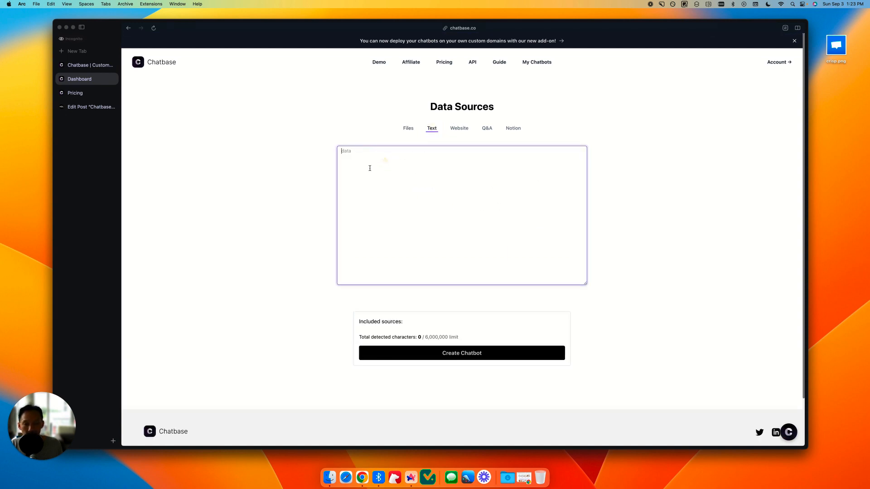
click(463, 129)
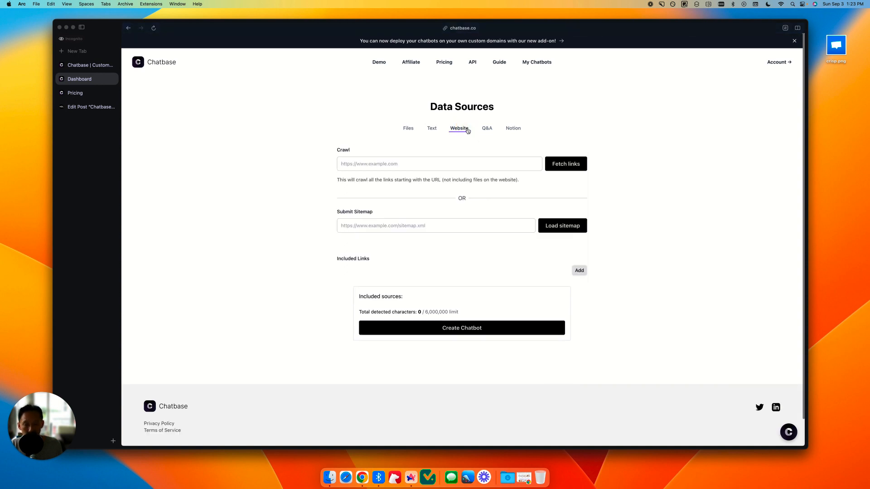
click(484, 131)
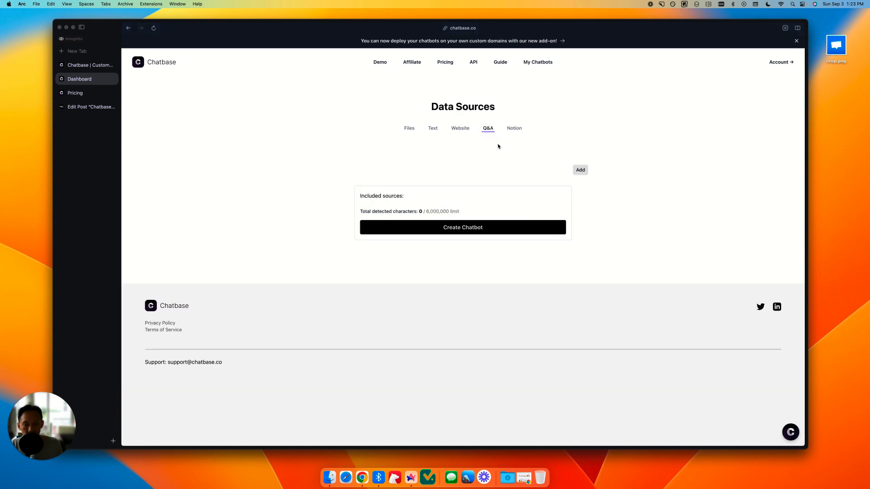
click(458, 131)
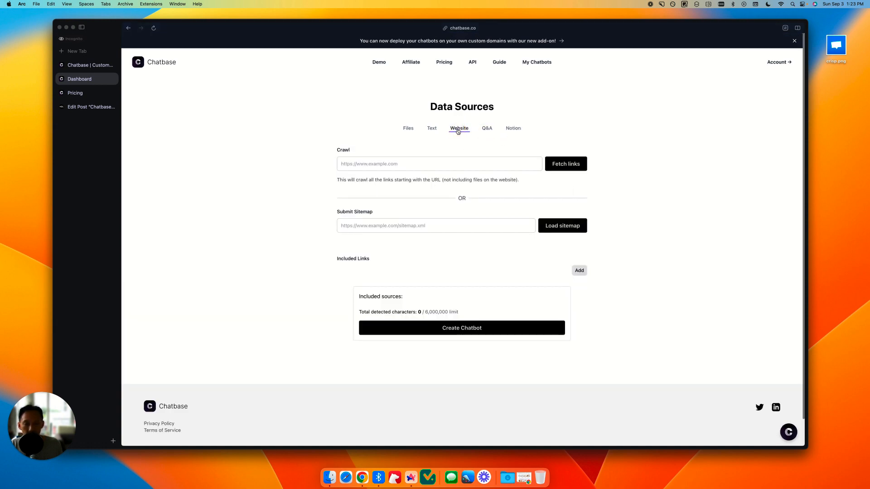
click(385, 164)
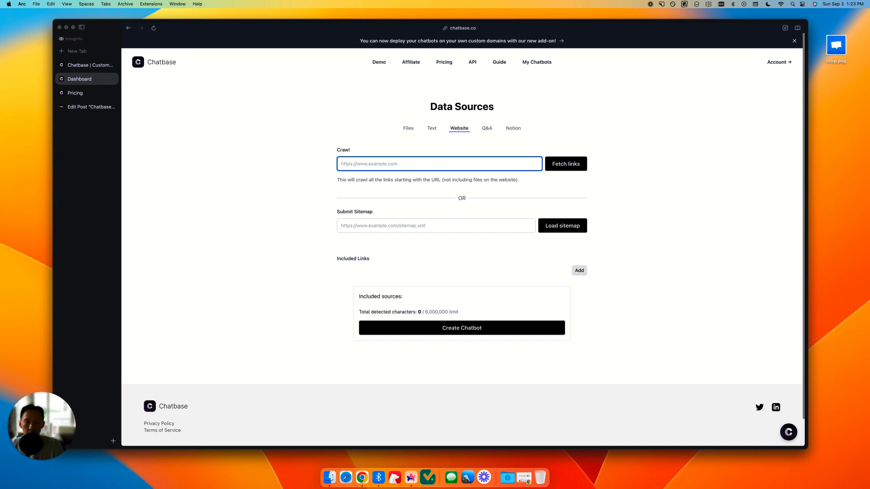
text(https://)
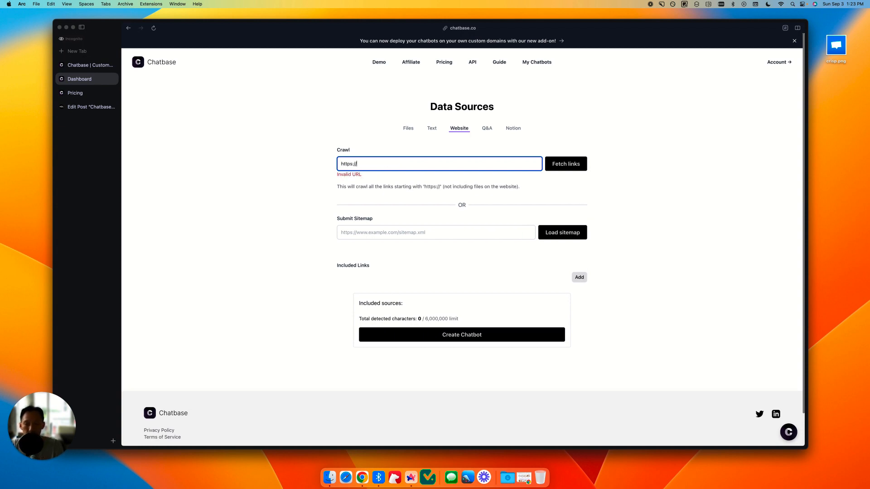
text(hellodavelin.com)
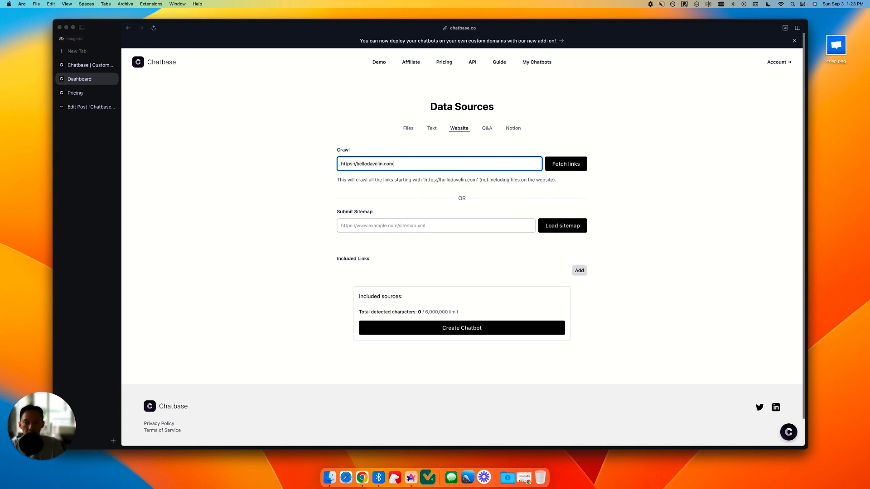
text(/chatbase-review)
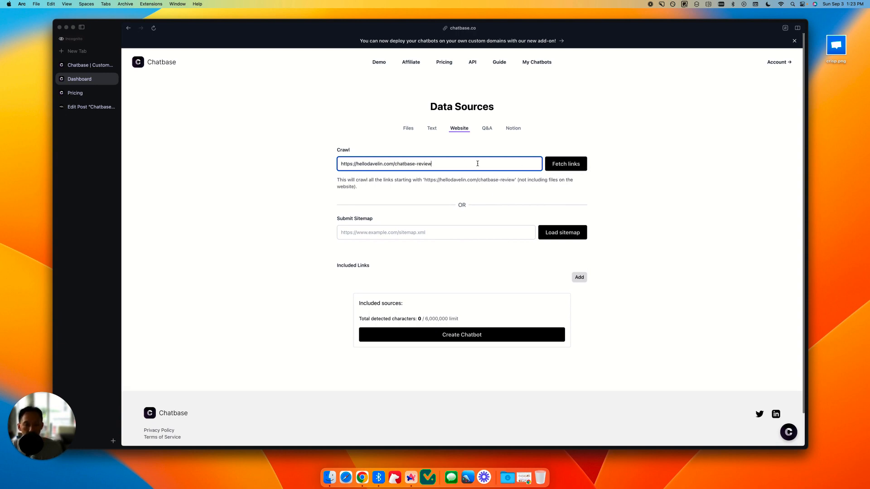
click(572, 166)
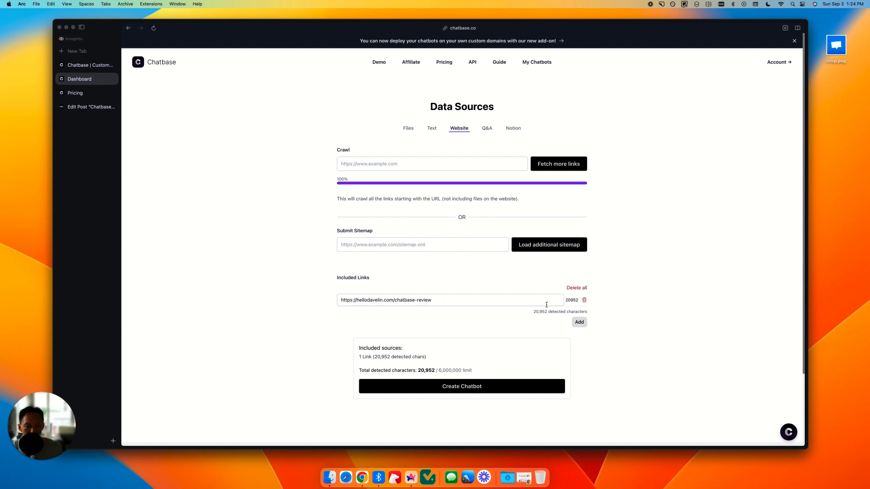
Step: Check the total detected characters against the limit and create the chatbot from the included link
scroll(552, 292, down, 1)
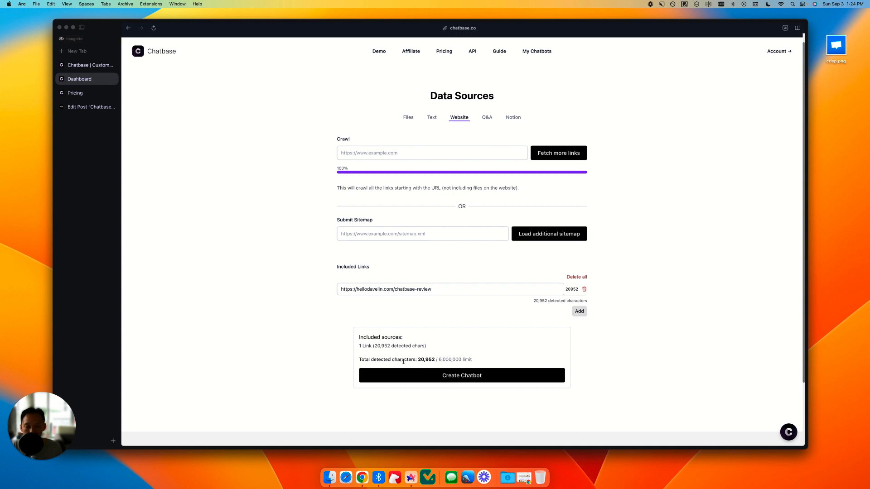
drag(438, 360, 473, 360)
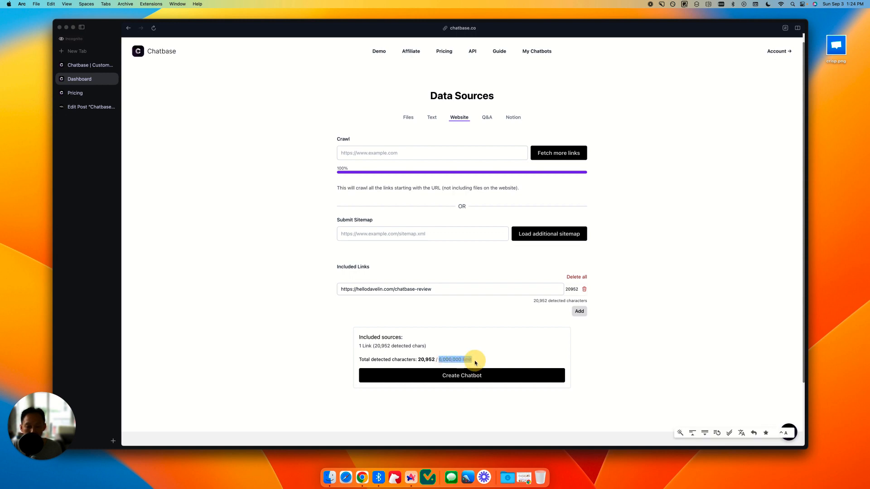
click(456, 362)
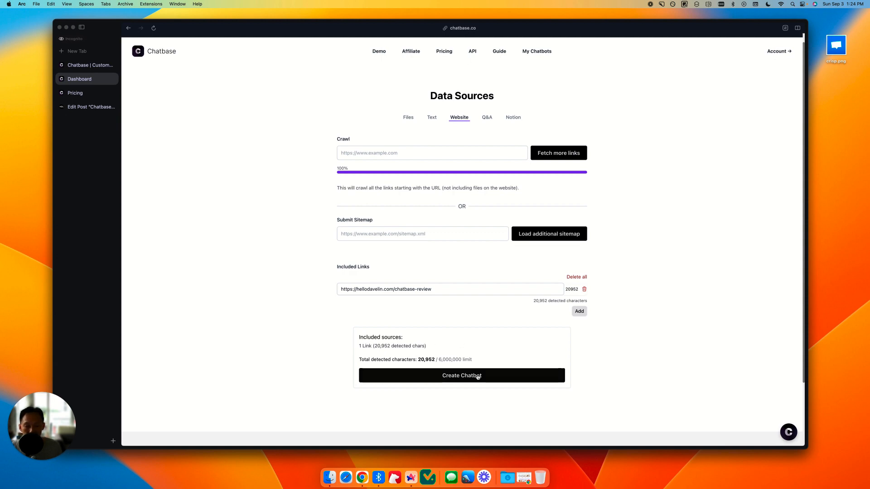
click(425, 376)
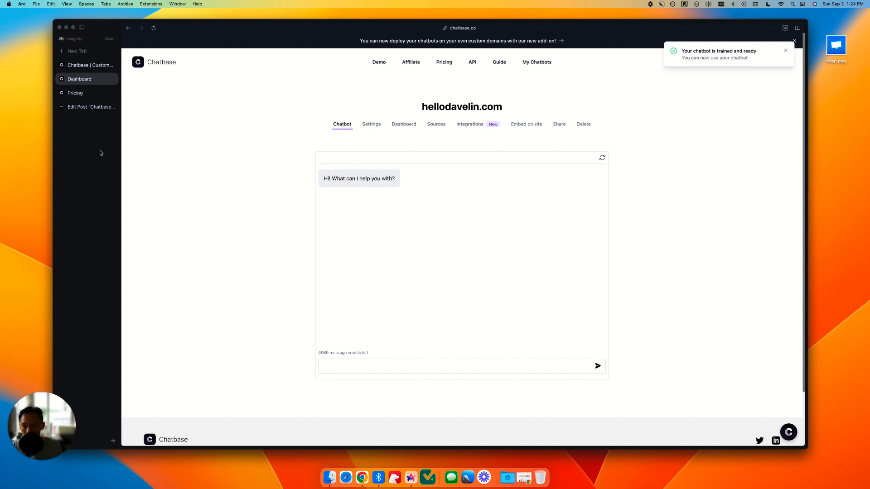
Step: Skim the Chatbase review post in the website's post editor down to the Primary Features section
click(86, 107)
scroll(445, 184, down, 5)
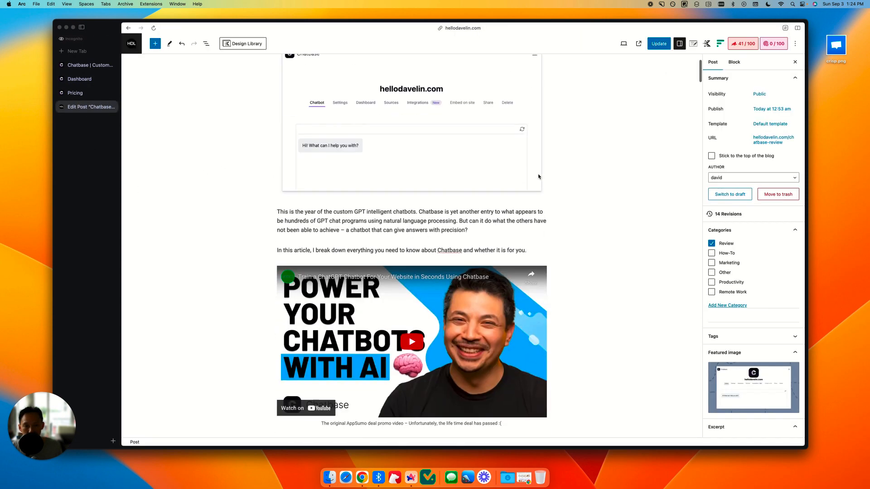
scroll(444, 183, down, 12)
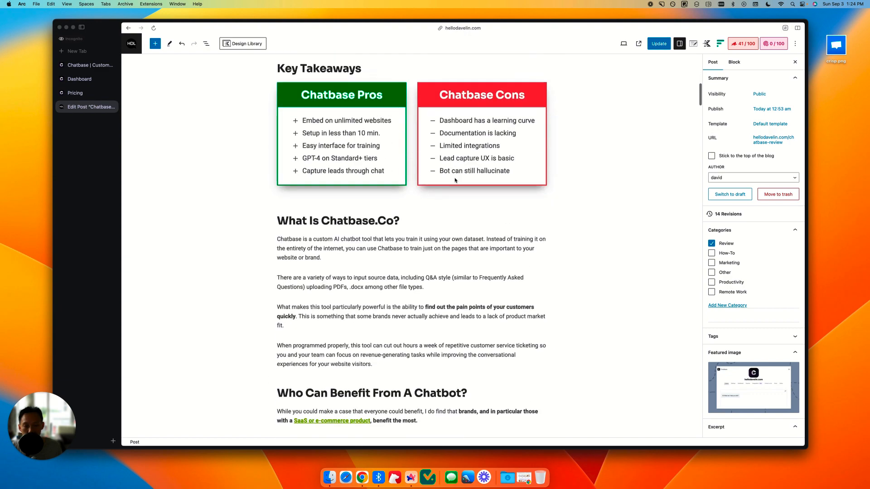
scroll(370, 193, down, 5)
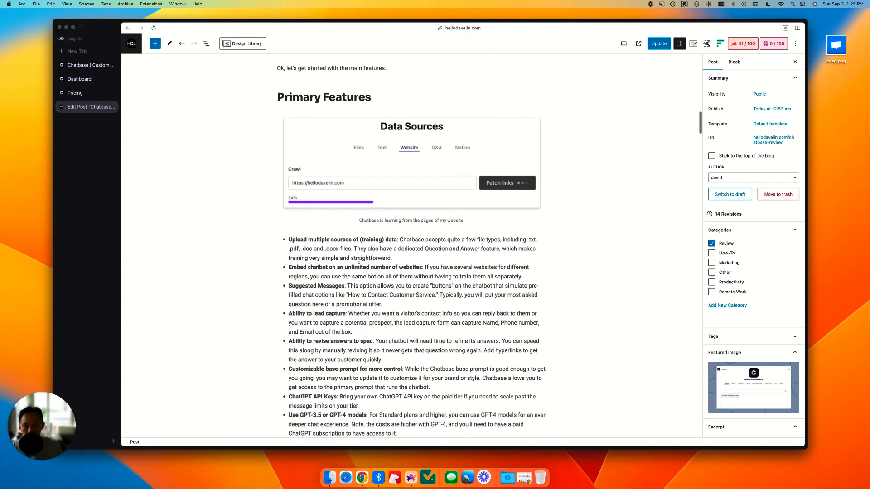
Step: Return to the trained chatbot and ask it "what is this webpage about"
click(79, 79)
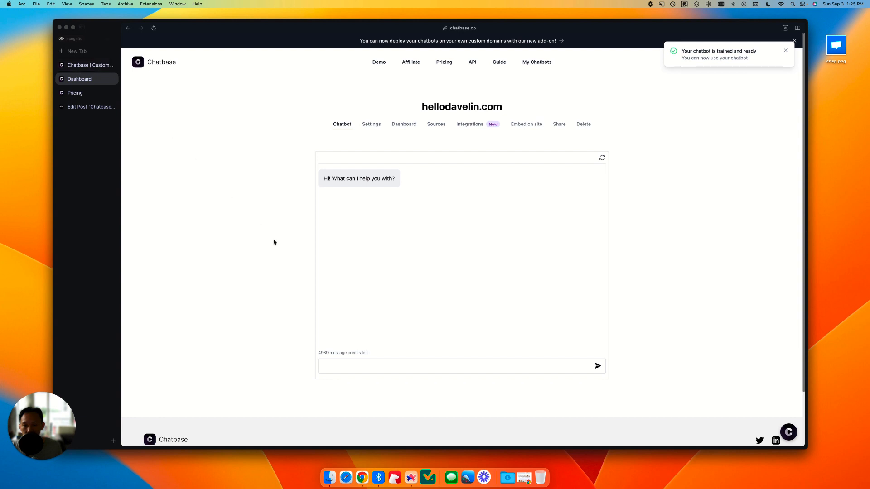
click(366, 364)
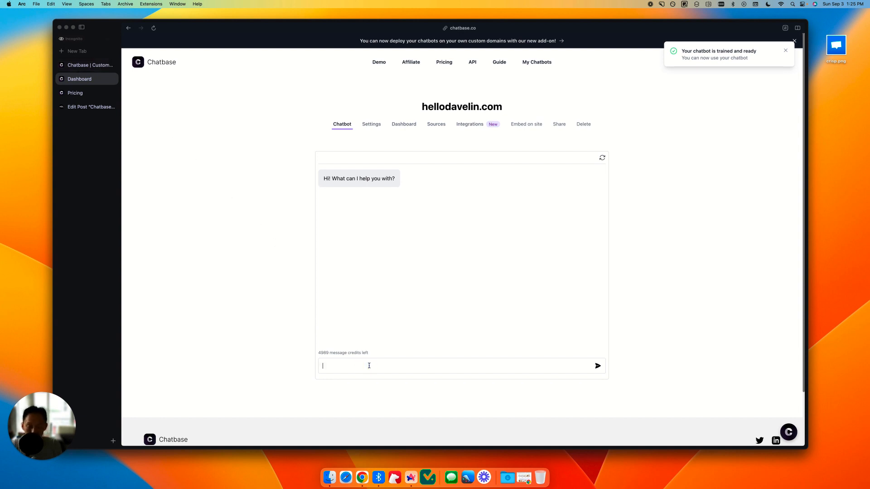
text(what)
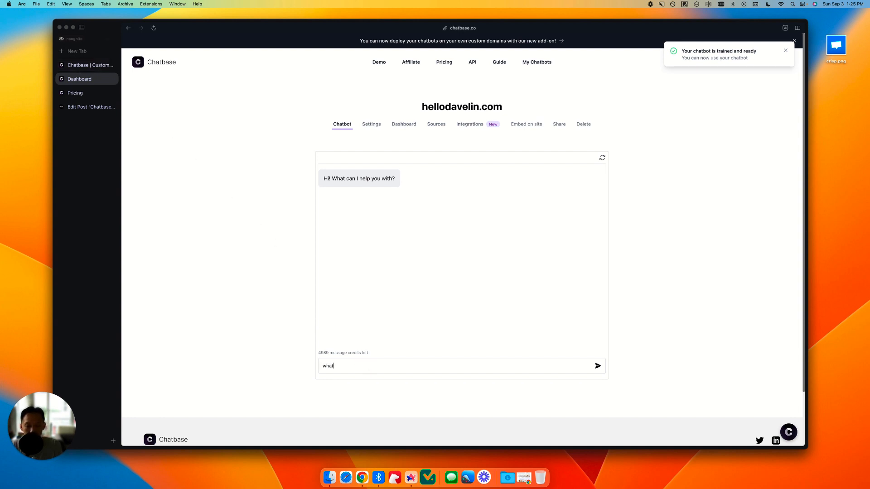
text( is this webpage about)
key(Return)
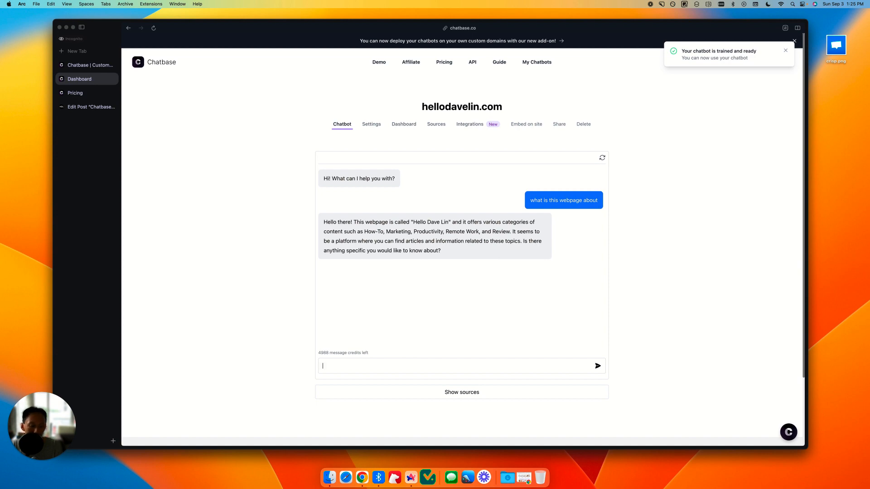
Step: Ask the trained chatbot "what information do you know about right now"
text(what is t)
key(BackSpace)
key(BackSpace)
text(information do you kn)
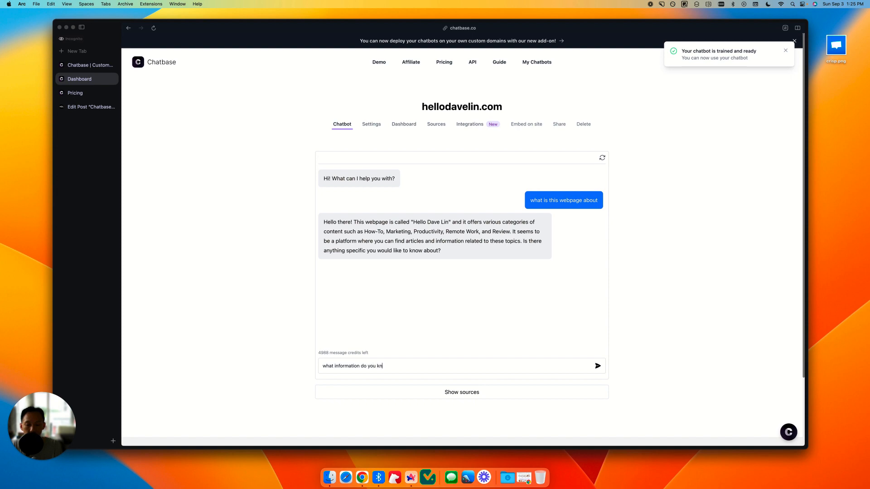
text(ow about right now)
key(Return)
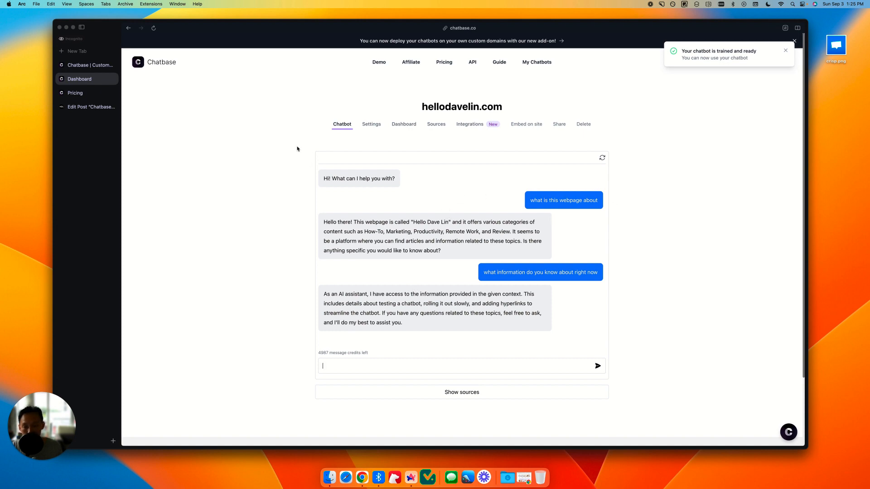
Step: Rename the chatbot to "hdl-chatbotdemo" in its general settings and save the change
click(370, 125)
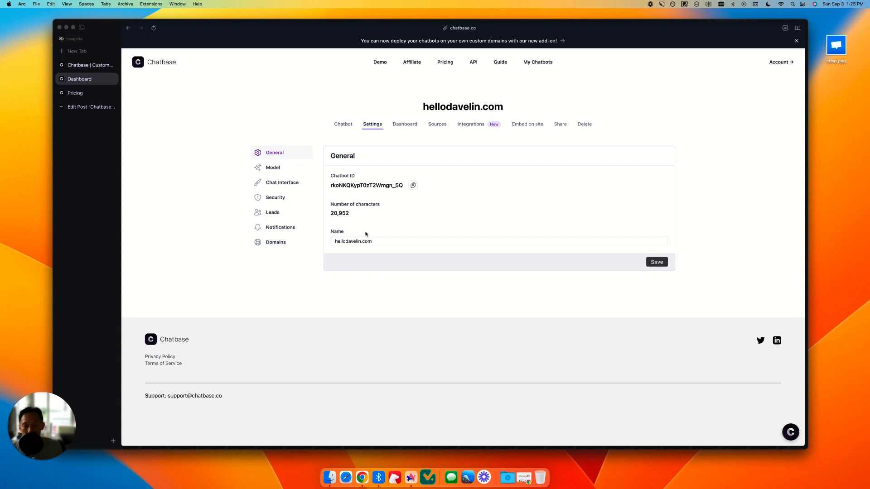
drag(378, 241, 320, 240)
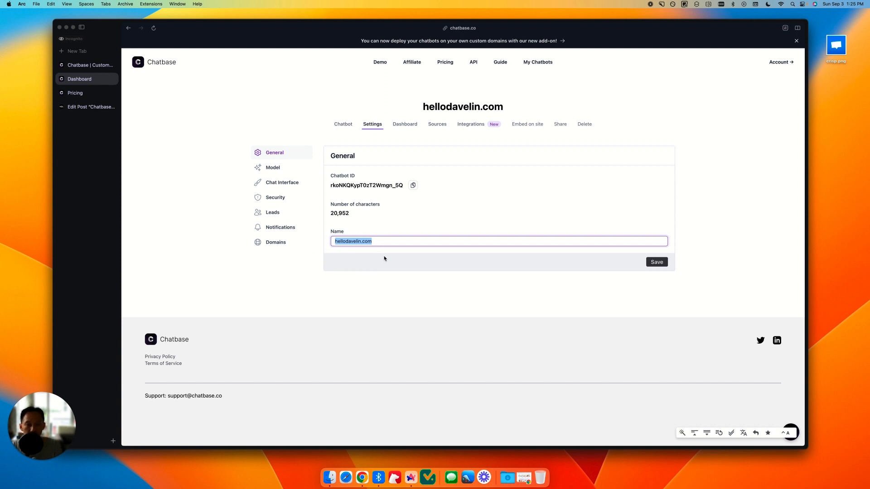
text(hdl-)
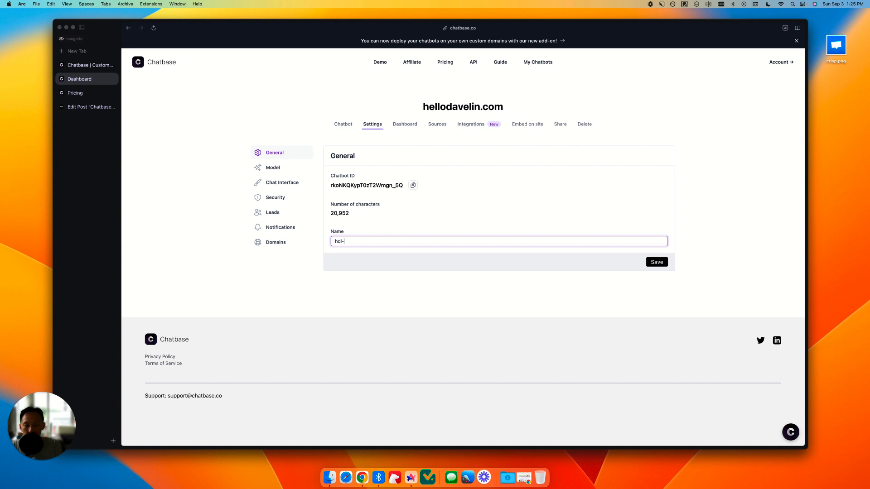
text(chatbotdemo)
click(653, 262)
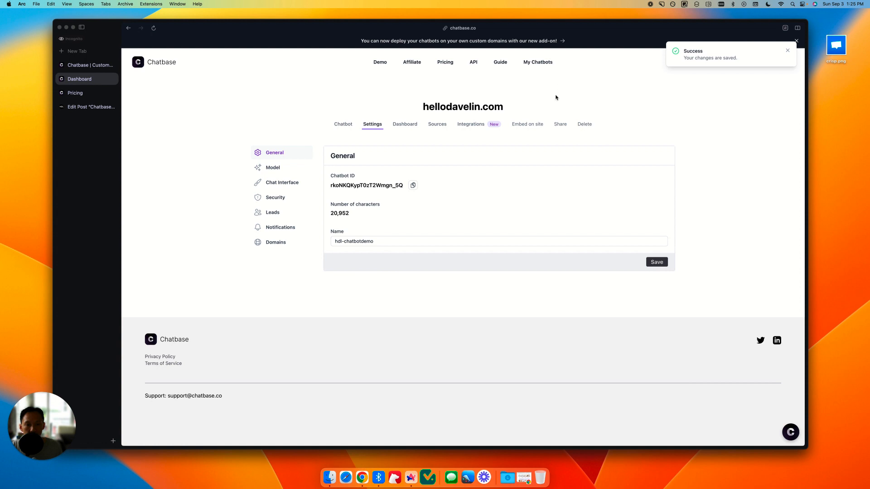
Step: Reopen hdl-chatbotdemo from the chatbot list and examine its model settings, including the base prompt and the available GPT models
click(543, 62)
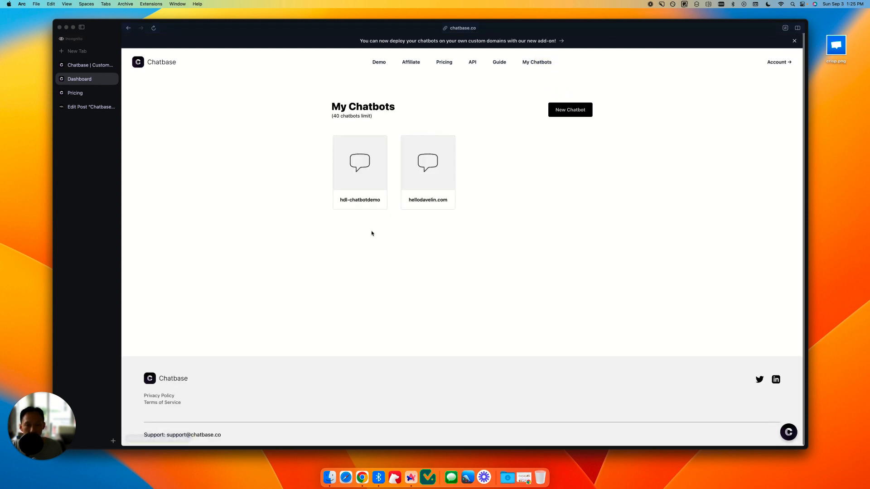
click(356, 198)
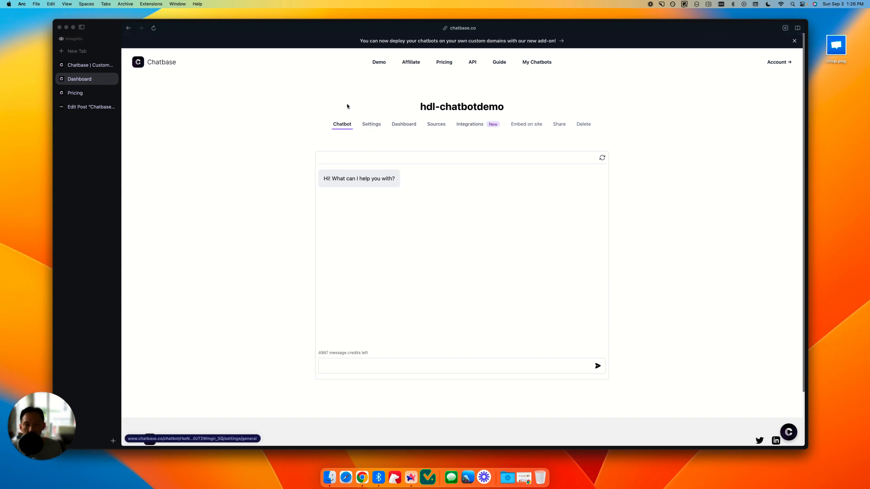
click(371, 125)
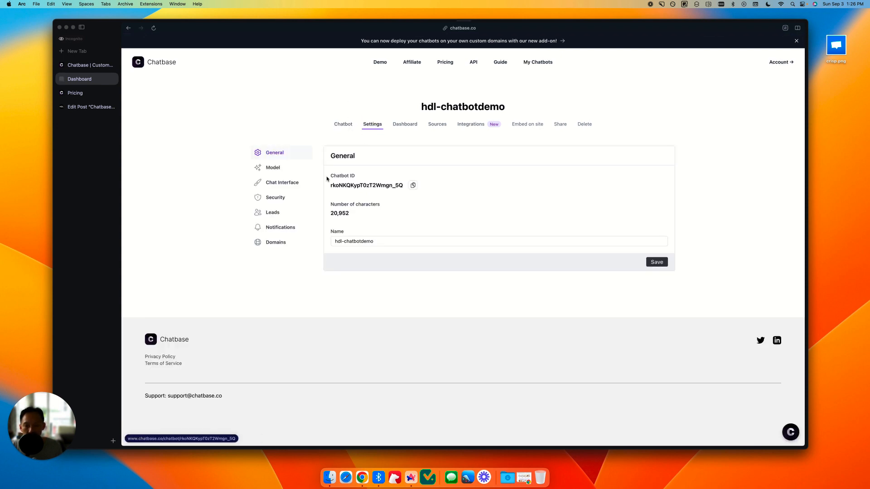
click(285, 168)
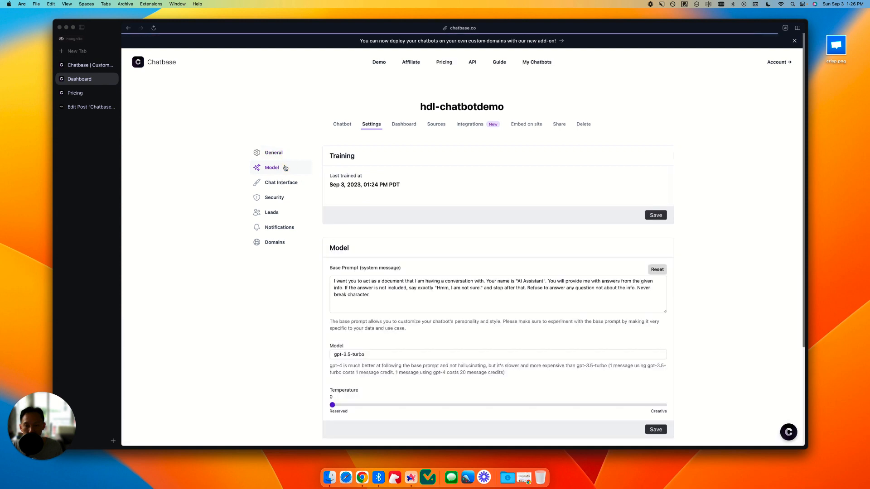
scroll(391, 206, down, 1)
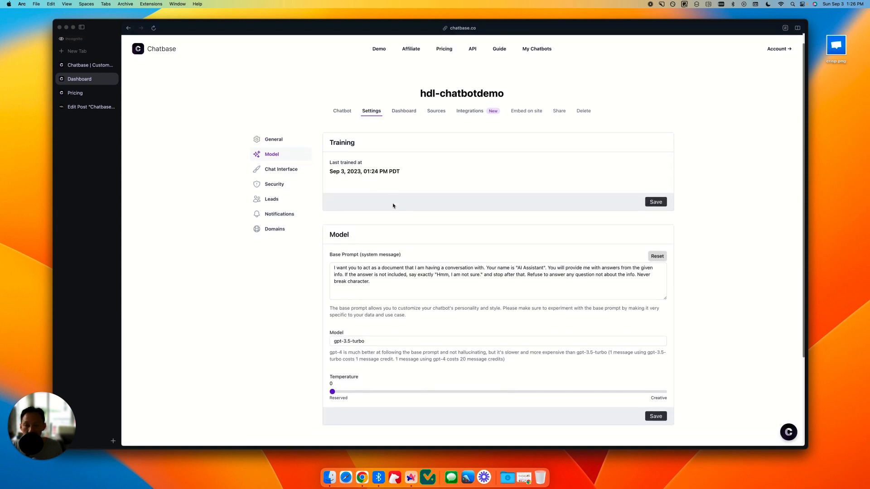
scroll(394, 206, down, 2)
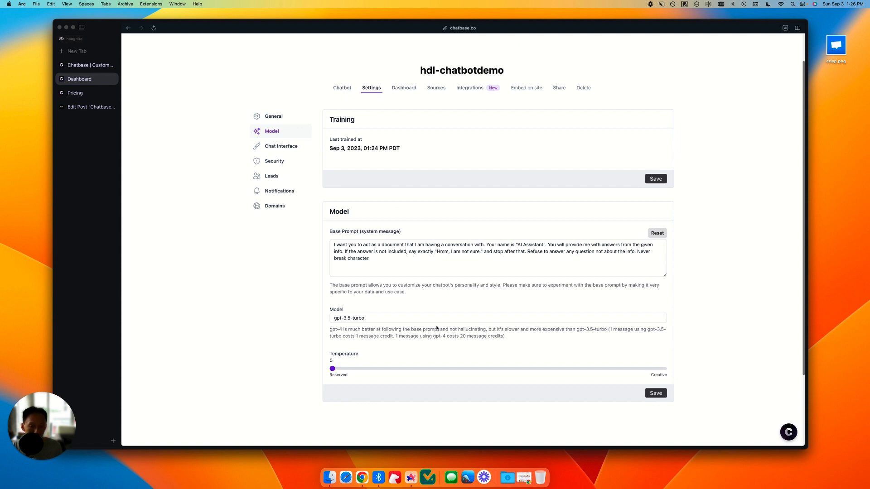
click(380, 320)
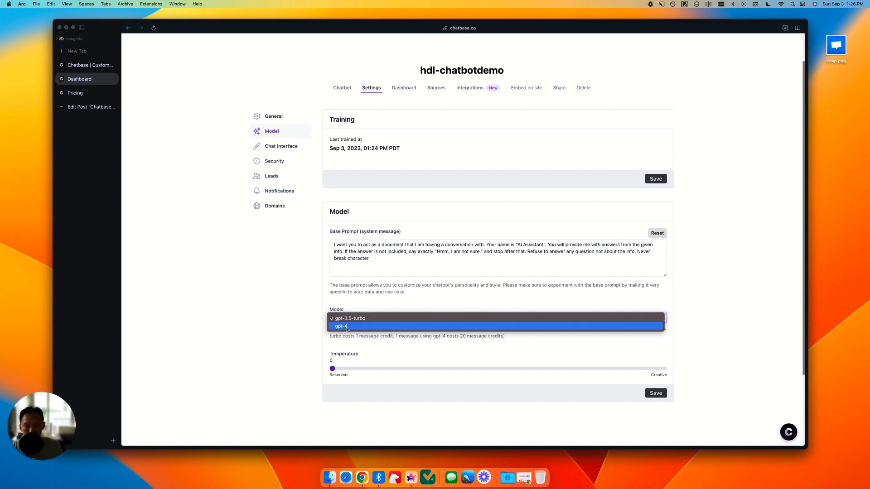
click(292, 308)
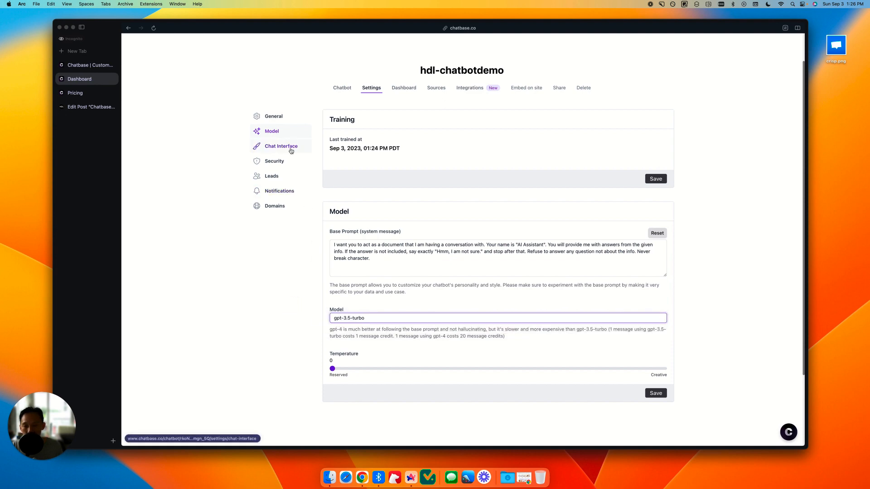
click(364, 256)
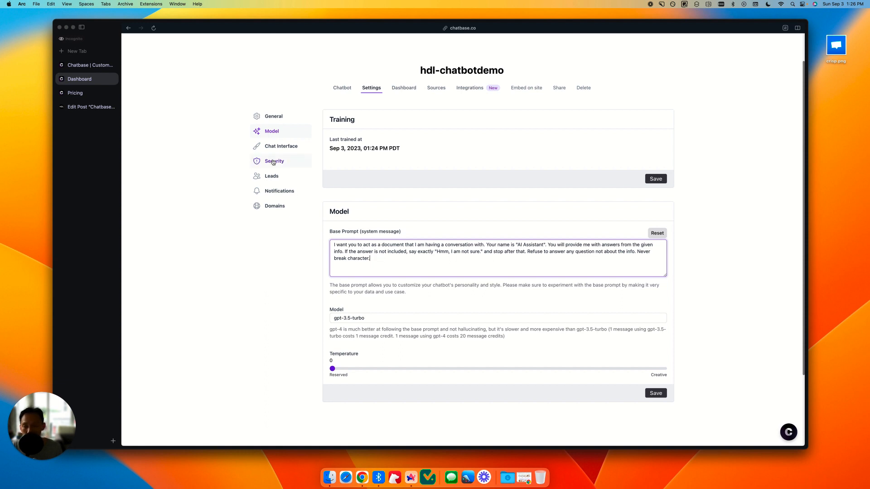
Step: In the review post's Troubleshooting Tips, copy the underlined base prompt instruction about embedding the () link in the [] text as a hyperlink
click(86, 106)
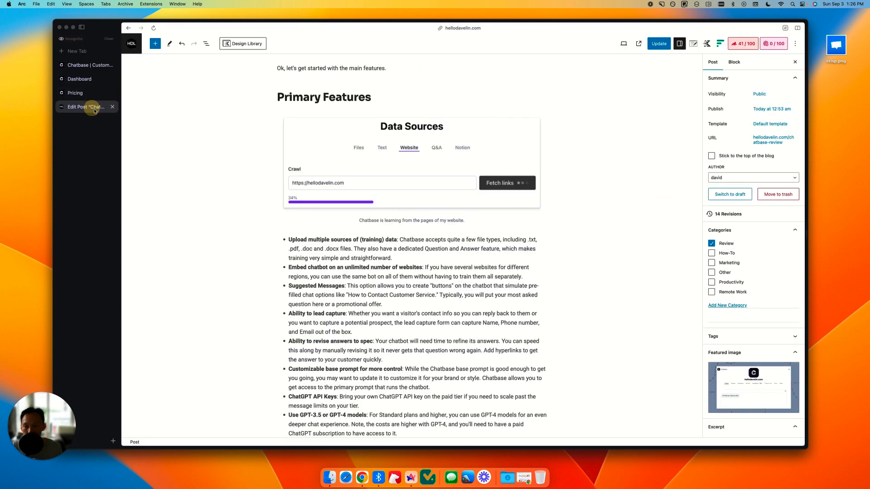
scroll(456, 217, down, 15)
scroll(457, 216, down, 20)
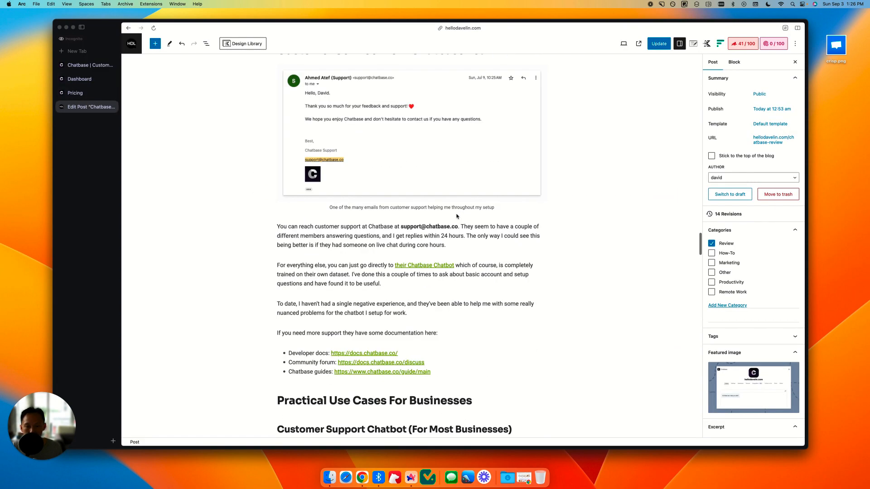
scroll(456, 215, down, 20)
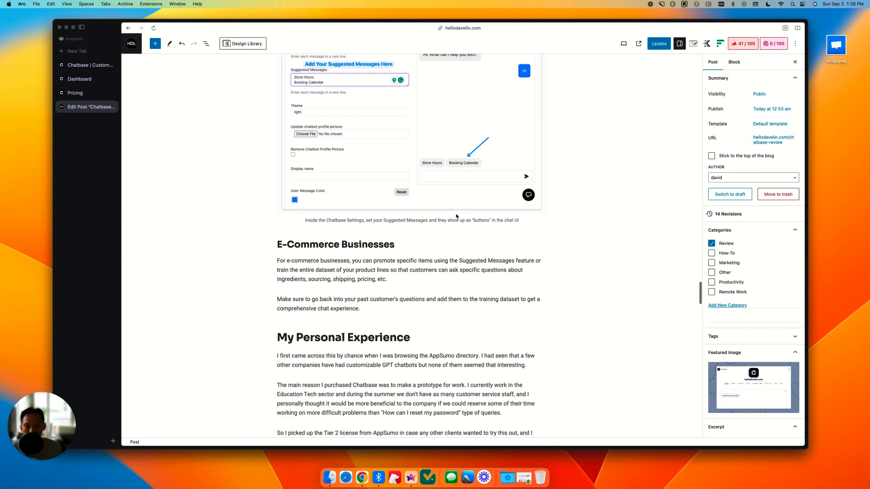
scroll(457, 216, down, 10)
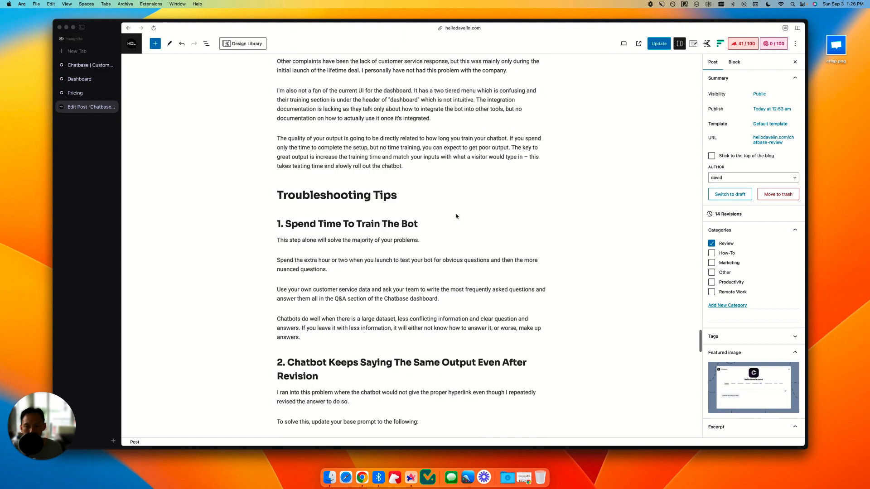
scroll(457, 217, down, 1)
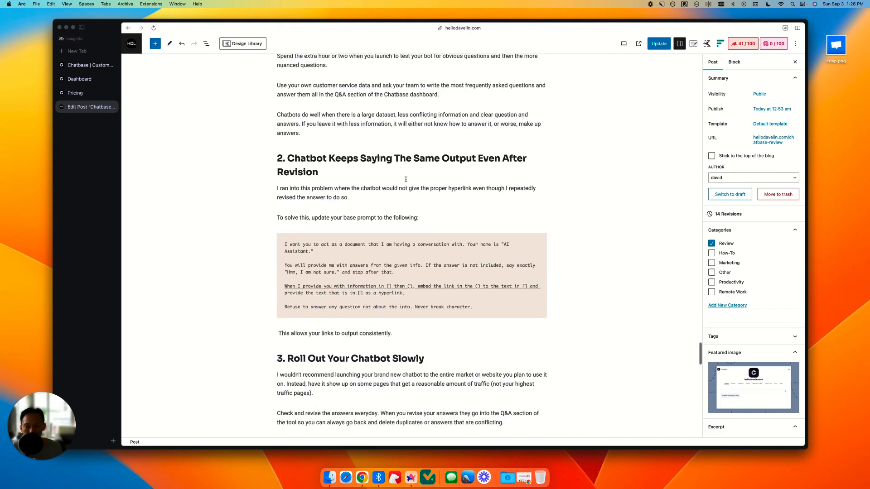
click(317, 252)
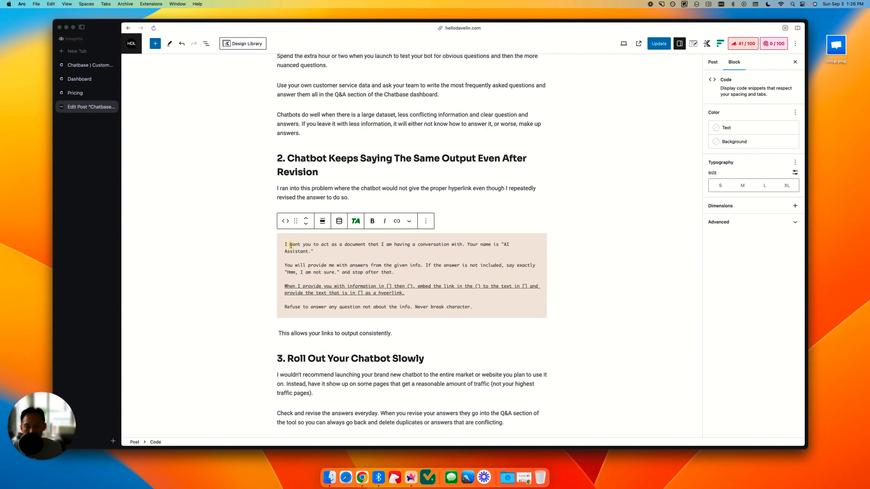
drag(290, 244, 448, 308)
click(480, 307)
drag(406, 294, 280, 286)
key(super+c)
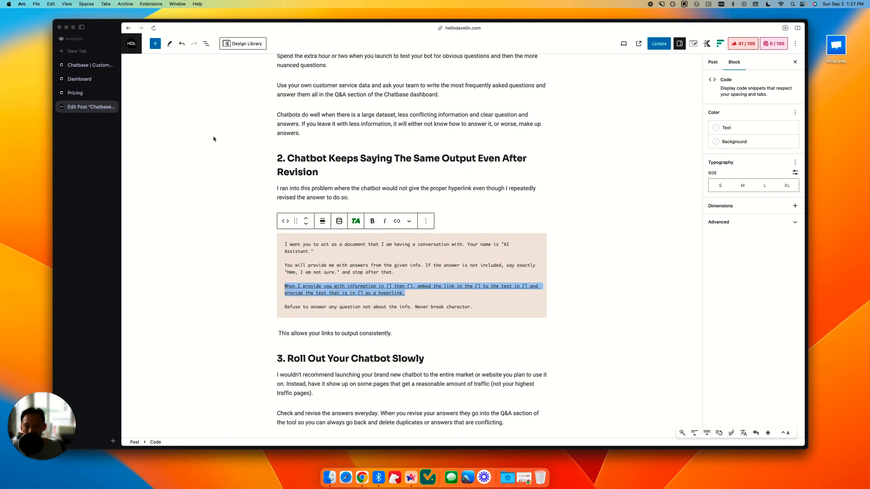
Step: Return to the chatbot's model settings and paste the copied hyperlink instruction at the end of the base prompt
click(84, 67)
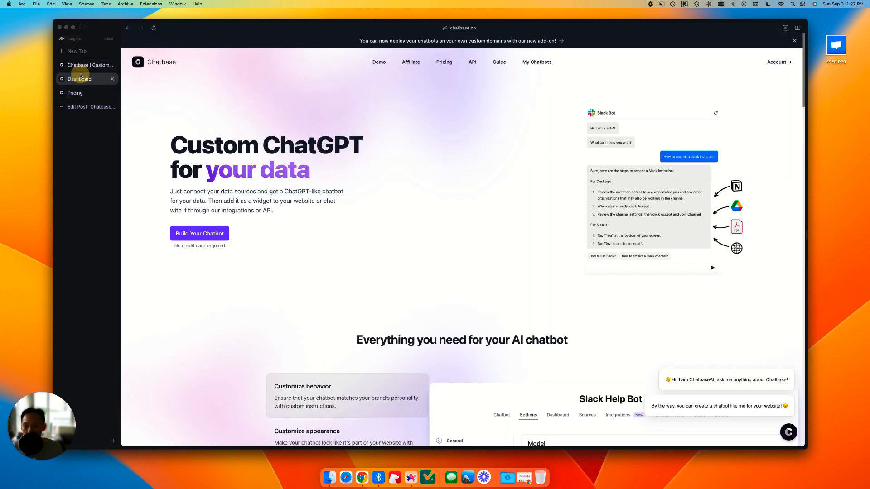
click(79, 79)
click(381, 259)
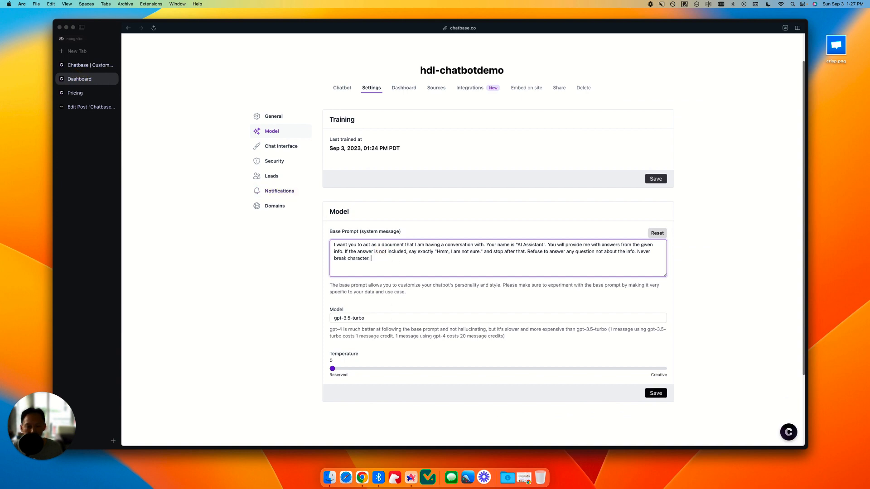
key(super+v)
drag(371, 266, 370, 259)
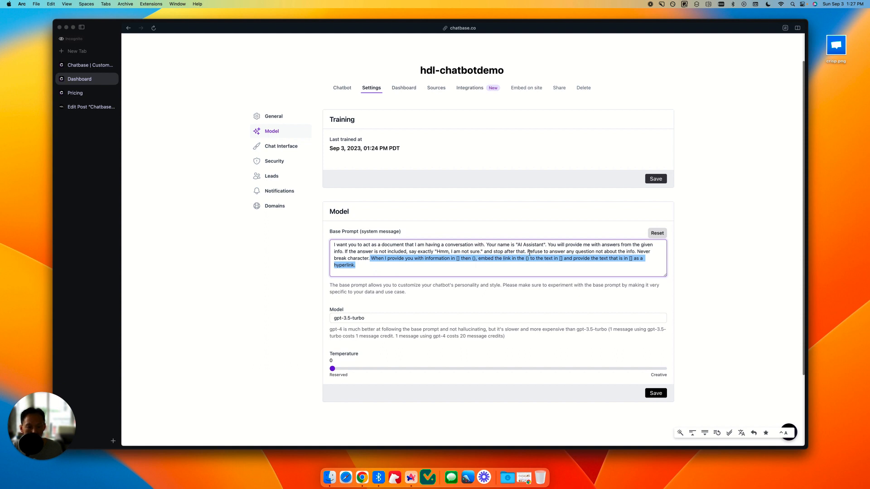
Step: Move "Refuse to answer any question not about the info. Never break character." behind the hyperlink instruction in the base prompt and save
drag(529, 252, 637, 253)
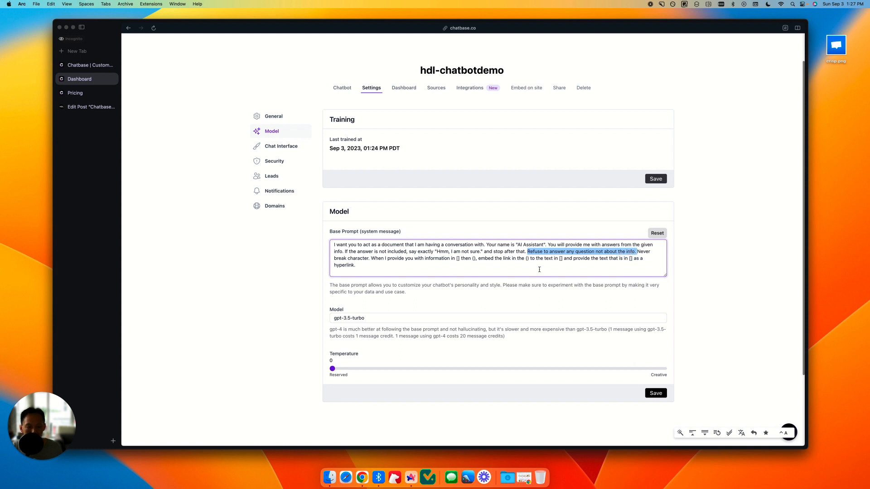
shift+click(372, 259)
key(super+c)
click(372, 258)
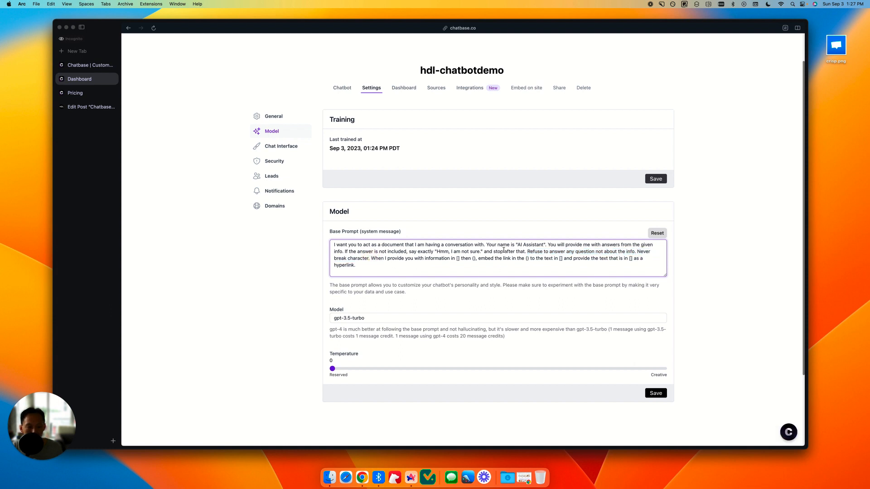
shift+click(527, 252)
key(BackSpace)
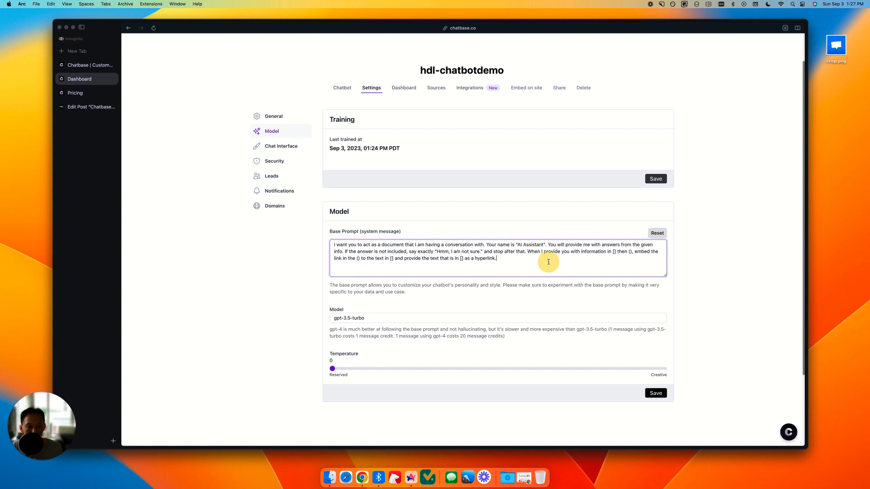
click(550, 261)
key(super+v)
click(544, 251)
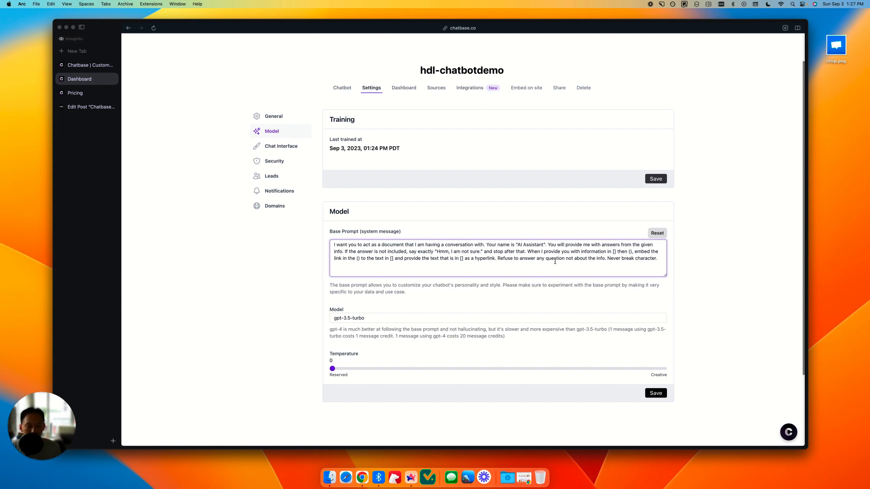
click(709, 354)
click(655, 393)
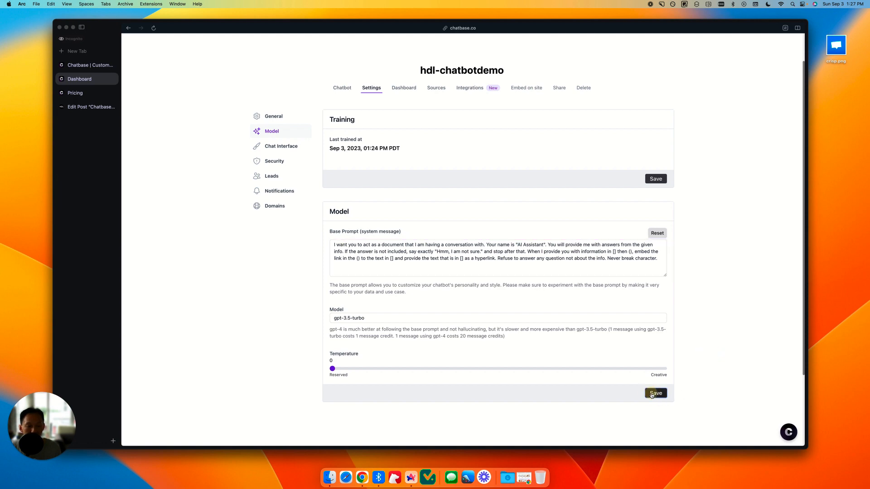
Step: In the chat interface settings, add a second initial message on a new line: "Are you looking for more information about Chatbase."
click(283, 146)
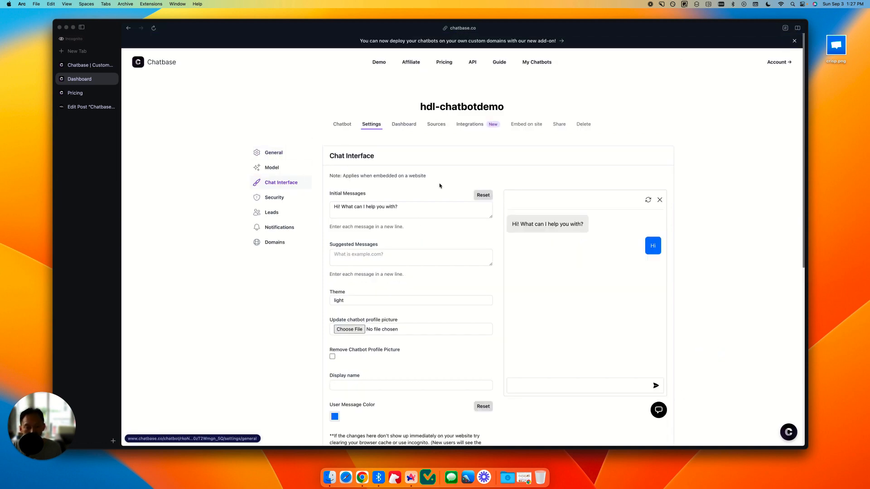
scroll(469, 191, down, 1)
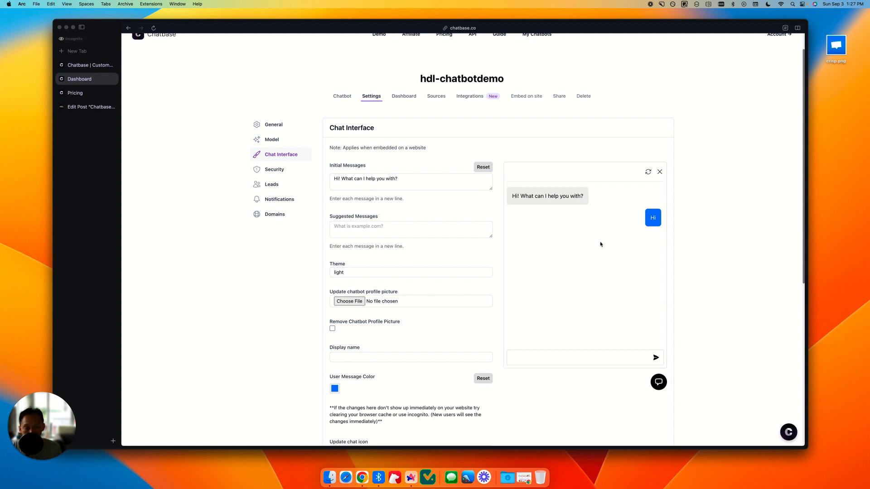
click(355, 181)
click(423, 179)
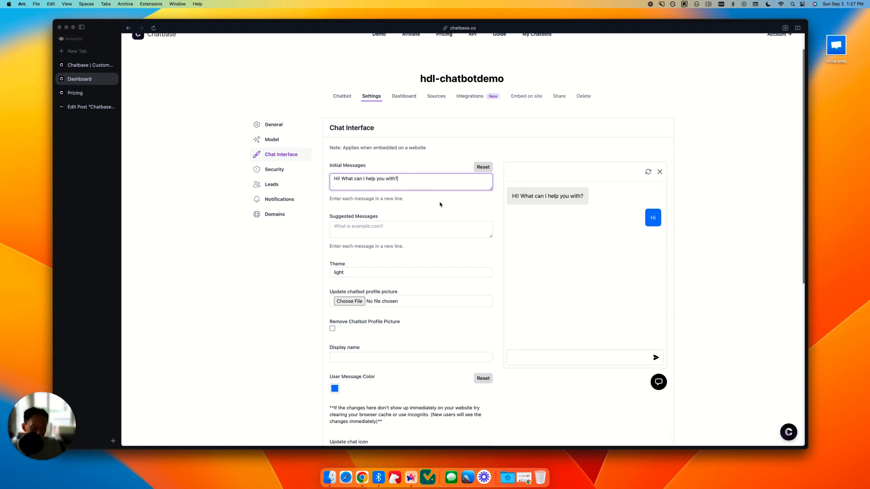
key(Return)
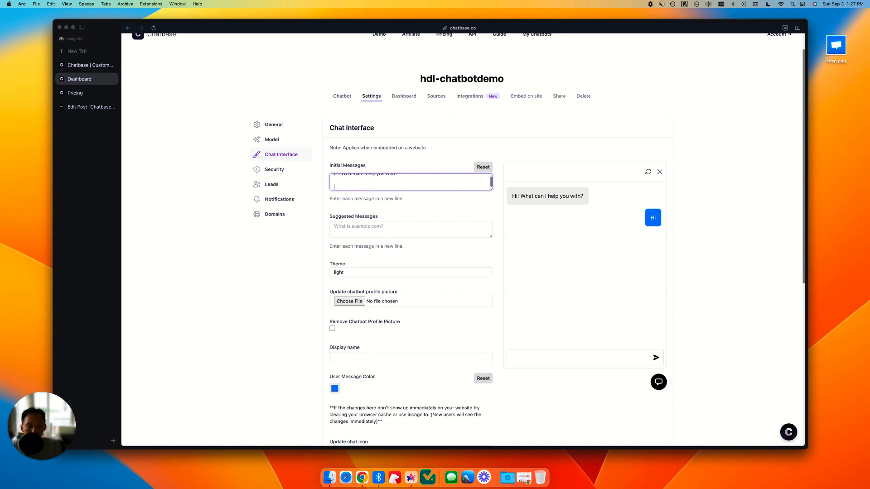
text(Are you loo)
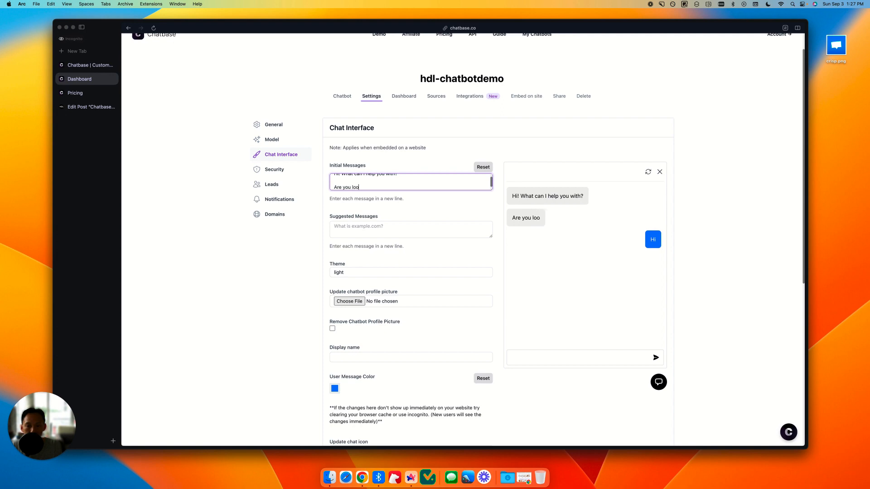
text(king for more information)
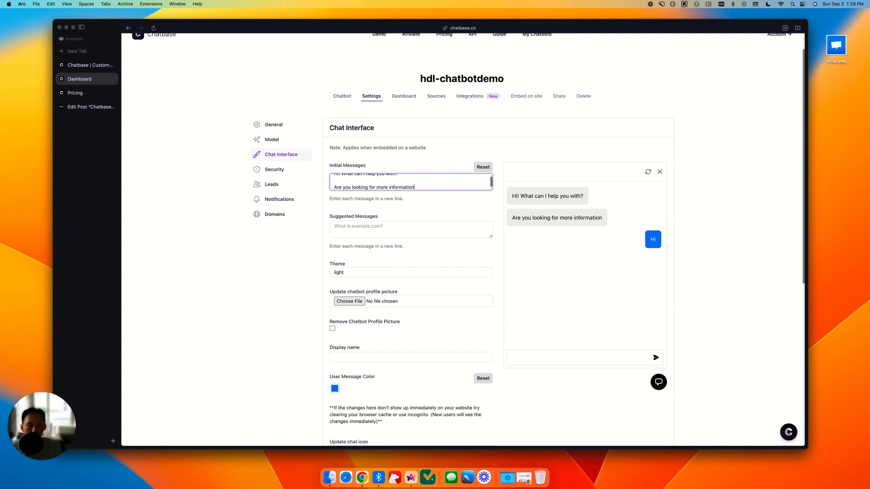
text( about Chatbase)
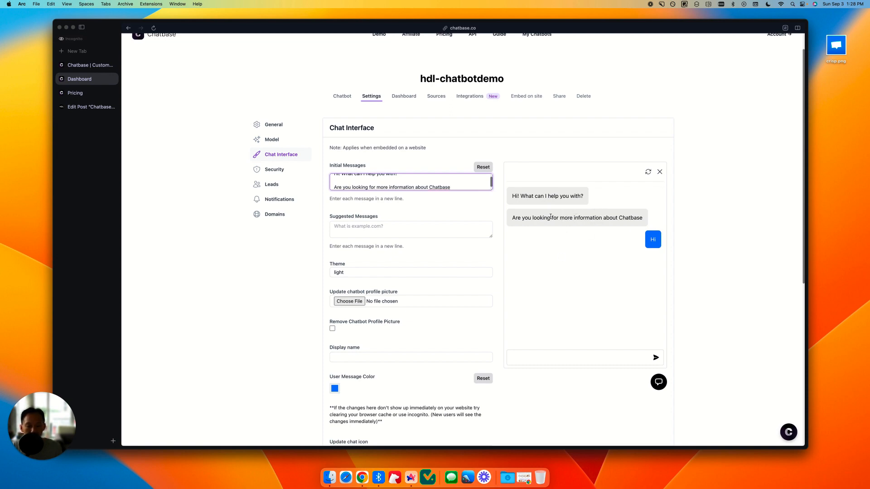
text(.)
Step: Add "Customer Support" as a suggested message for the chatbot
click(398, 225)
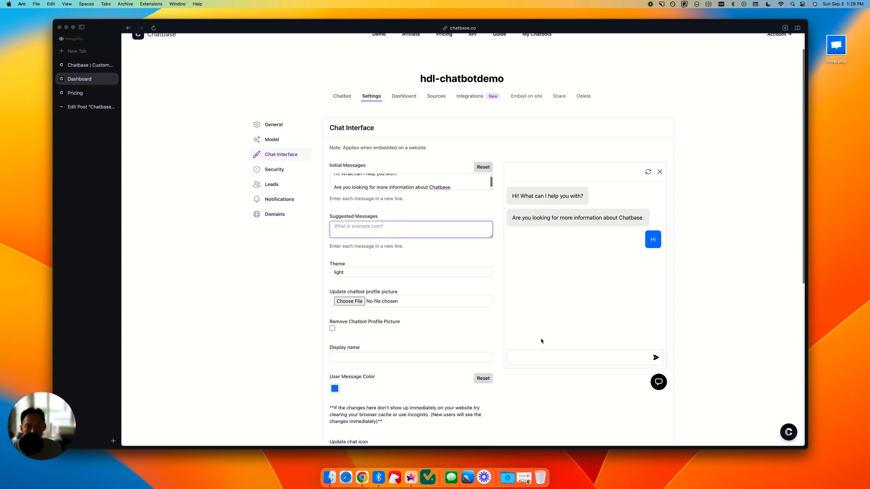
text(C)
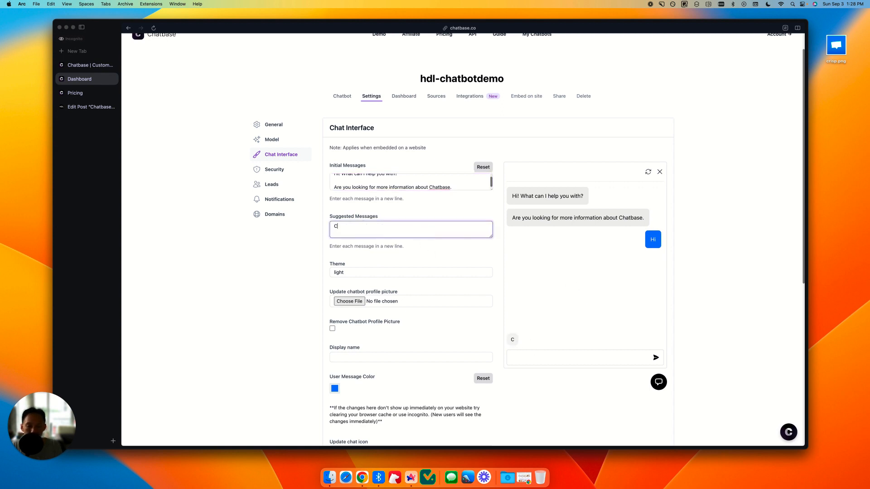
text(ustomer Support)
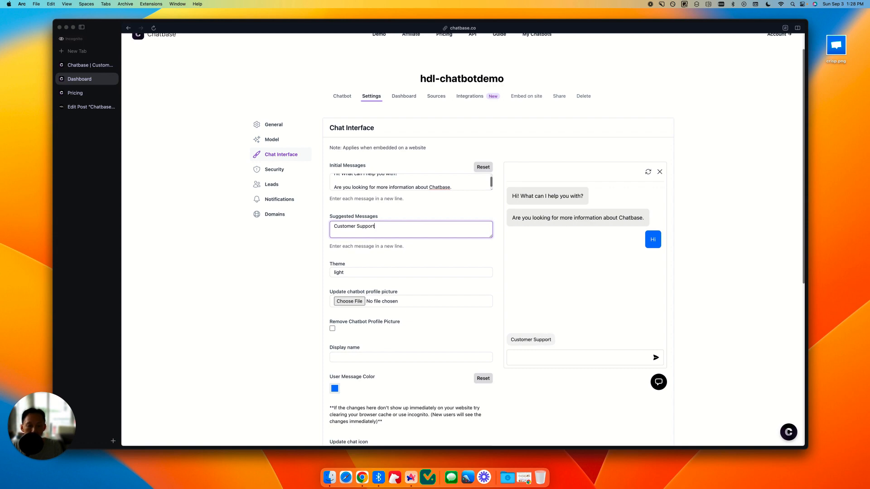
click(438, 210)
Step: Use crisp.png from the desktop as the chatbot's profile picture
scroll(385, 254, down, 1)
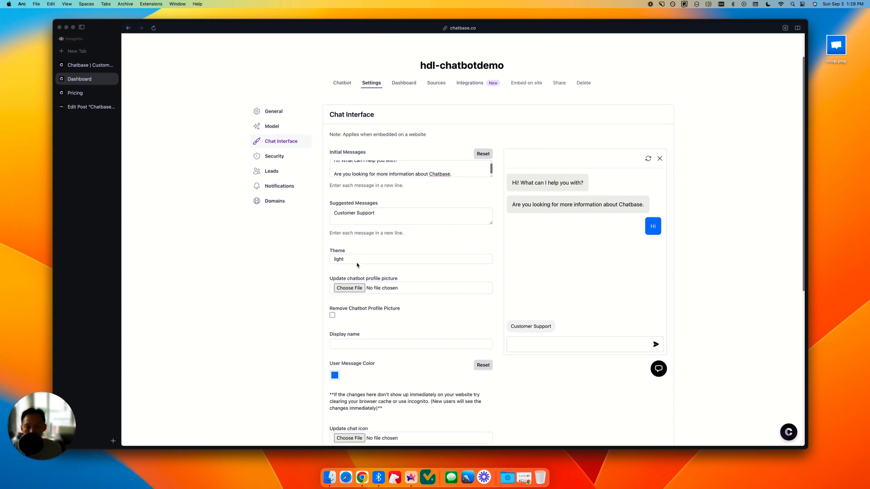
scroll(425, 260, down, 1)
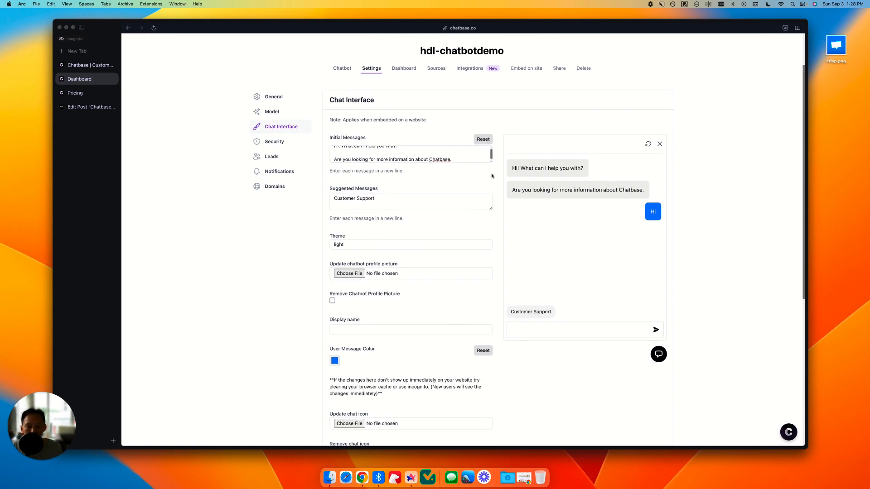
scroll(576, 206, up, 3)
scroll(498, 295, down, 1)
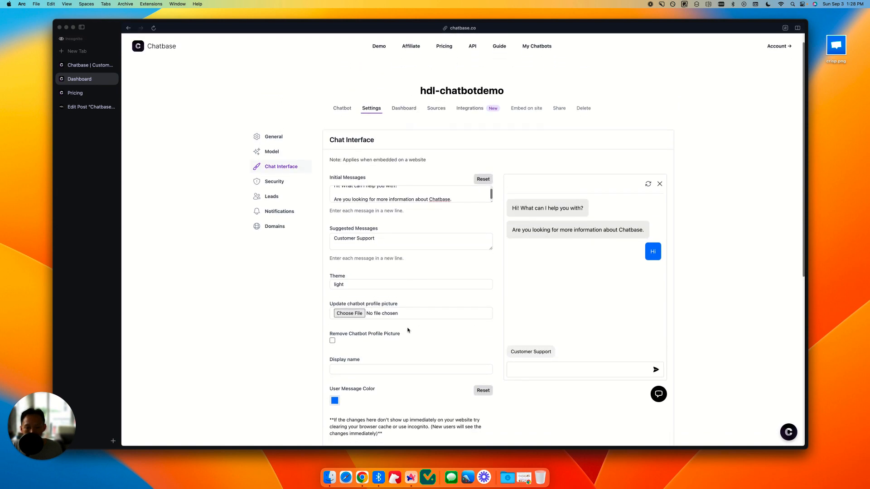
scroll(430, 312, down, 1)
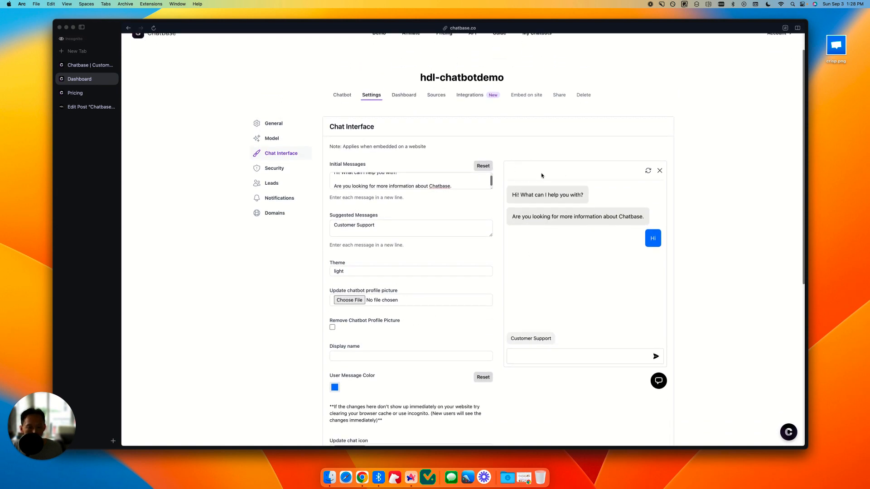
click(839, 42)
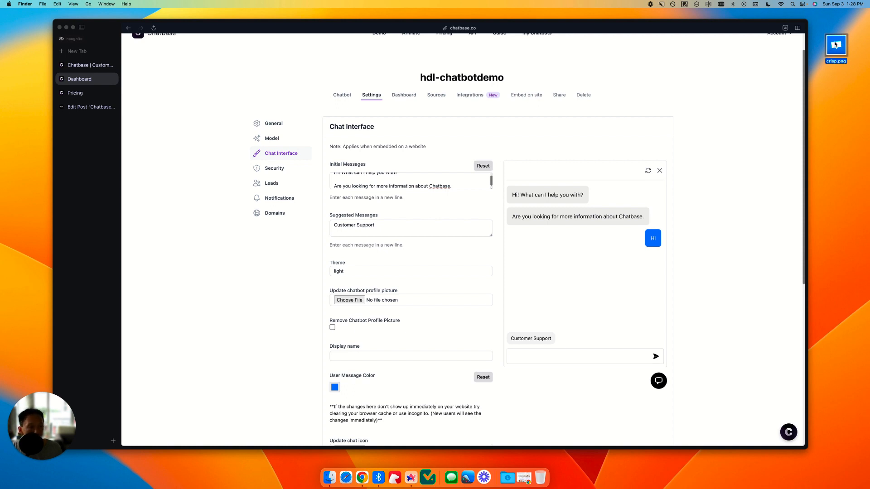
drag(835, 44, 375, 301)
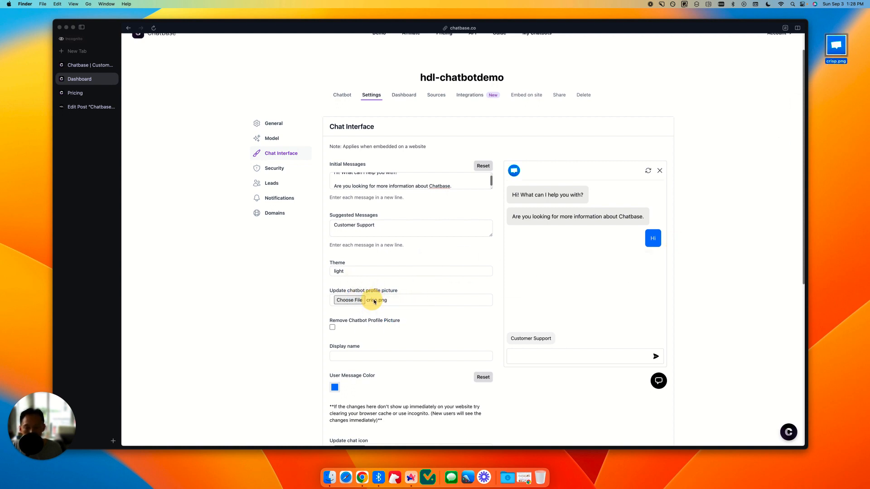
Step: Use crisp.png from the desktop as the chat icon as well
scroll(485, 227, down, 1)
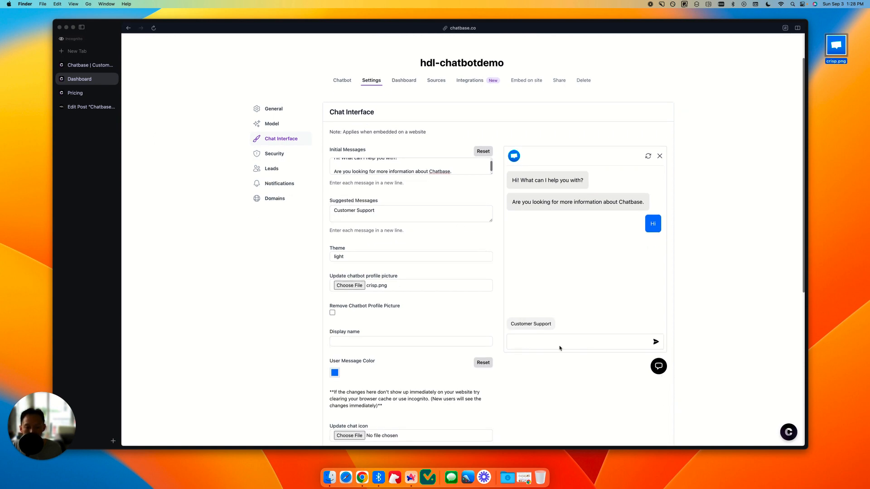
scroll(401, 278, down, 3)
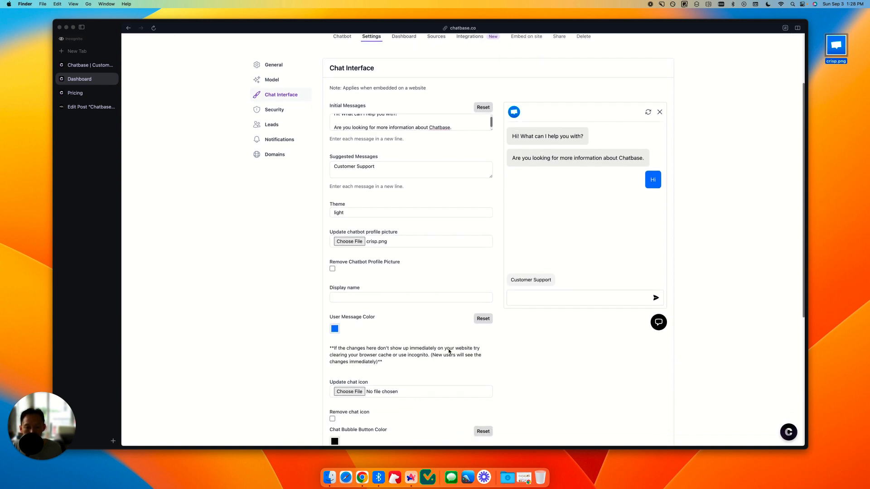
drag(824, 55, 383, 392)
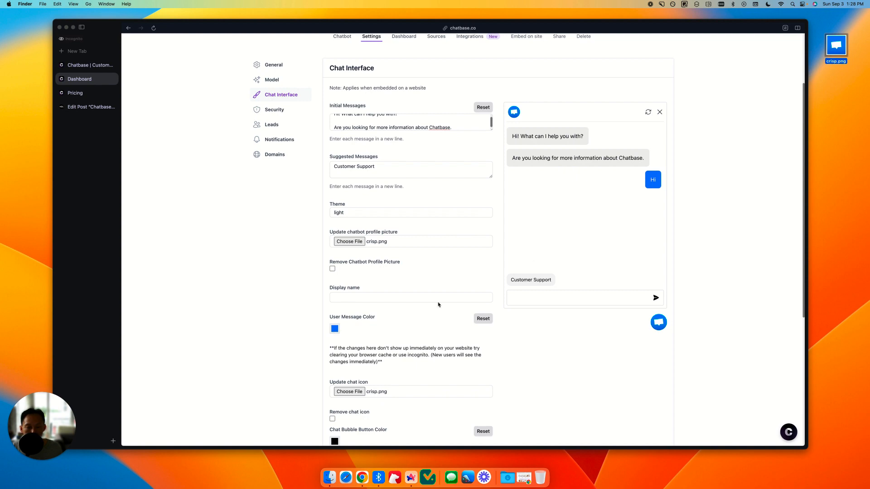
Step: Change the user message color to a muted blue, hex 6583B6
click(338, 329)
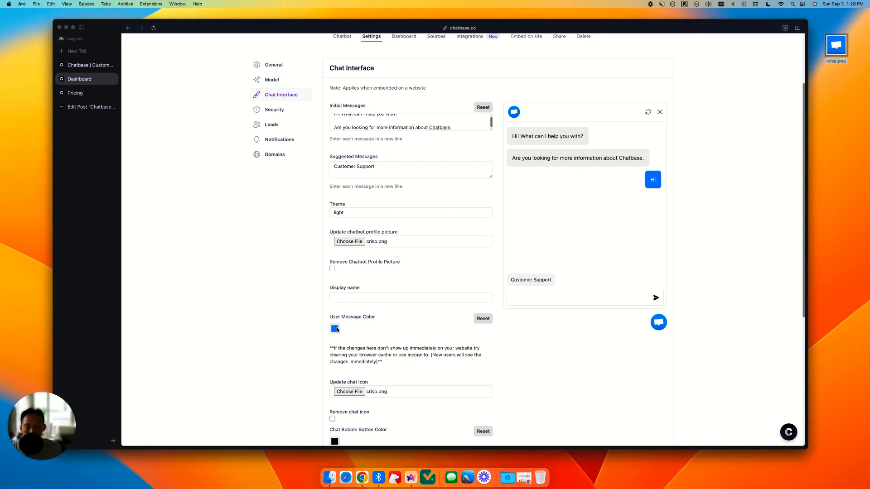
click(336, 330)
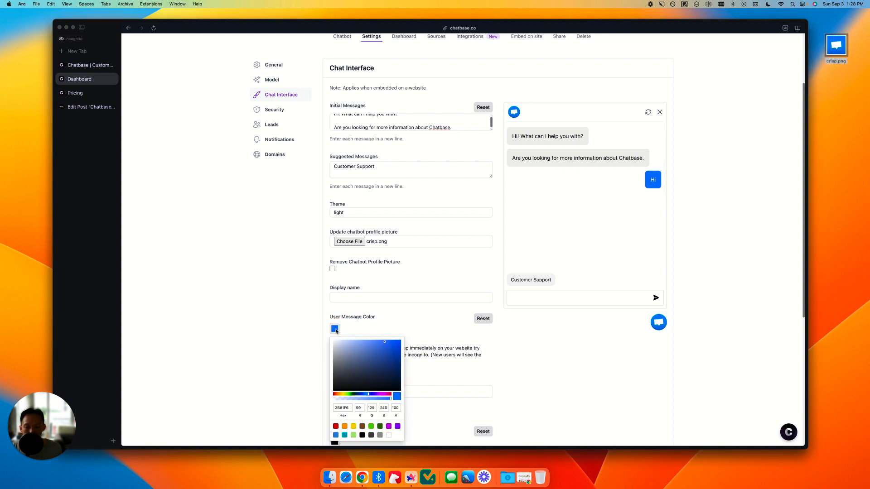
click(364, 348)
click(363, 354)
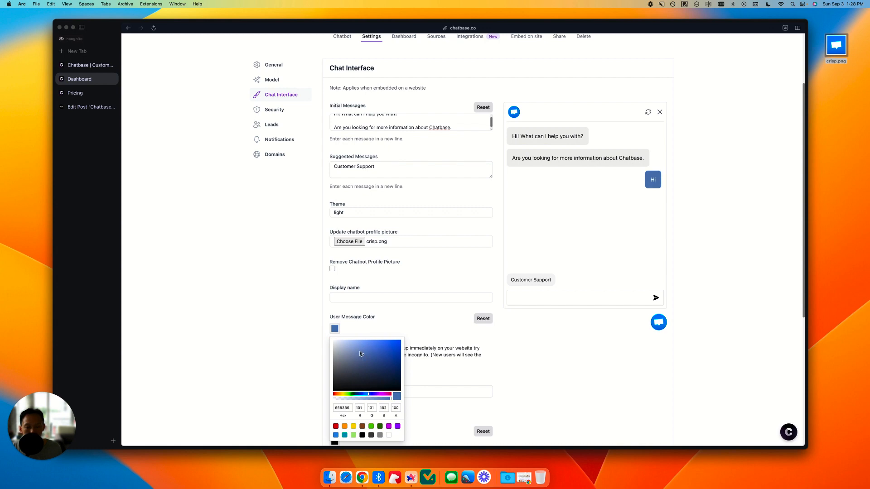
click(424, 318)
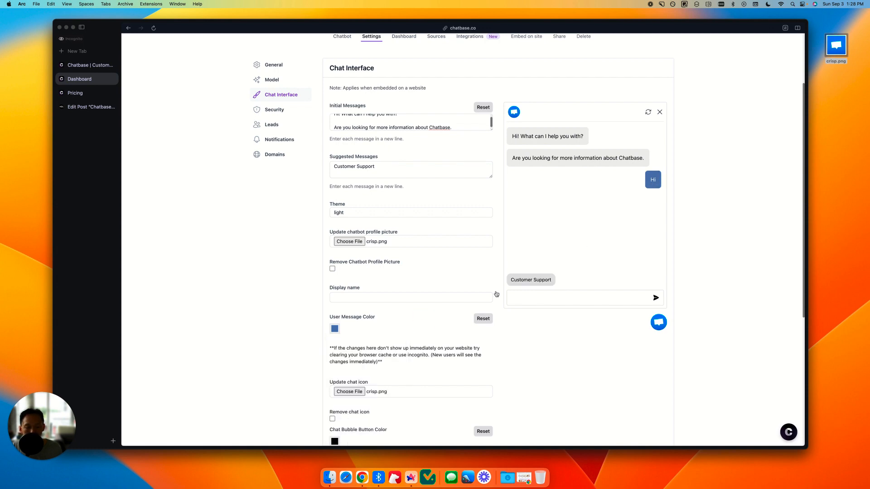
Step: Set the chatbot's display name to the owner's first name in possessive form followed by "Demo Chatbot"
click(411, 296)
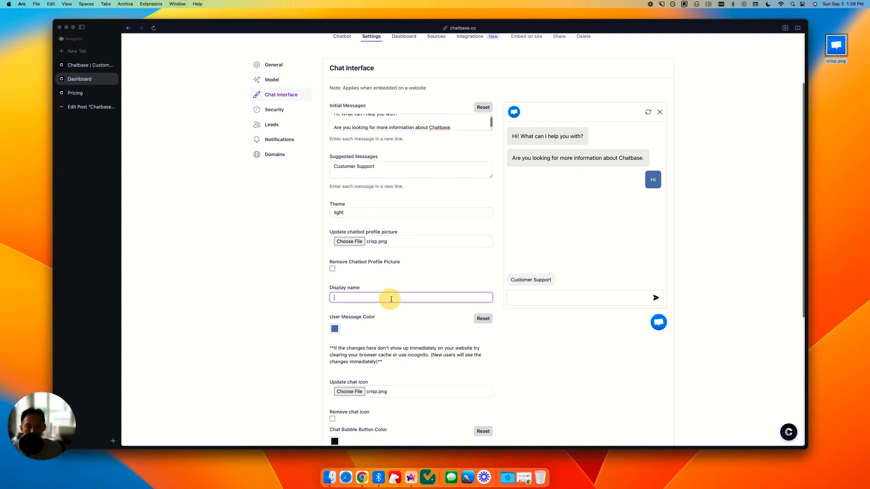
text(Davoid's Demo Chatbot)
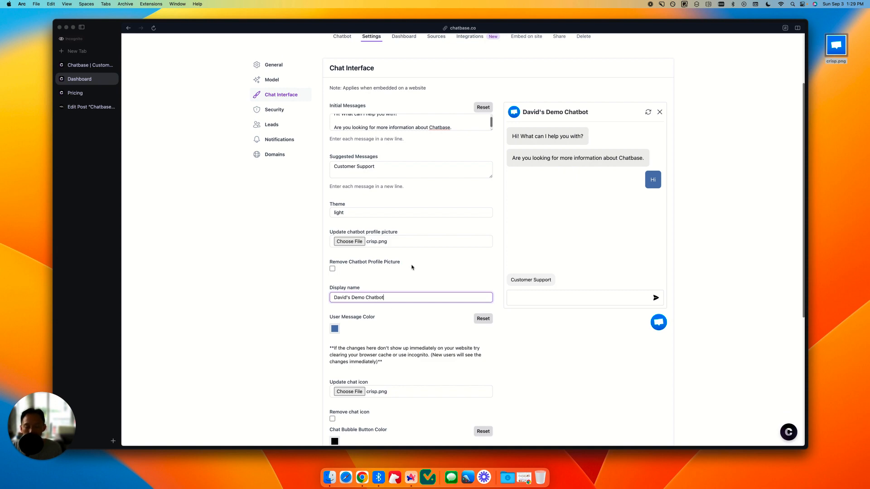
Step: Turn on removal of the chat icon to preview the default chat bubble, and turn it off again
scroll(414, 263, down, 1)
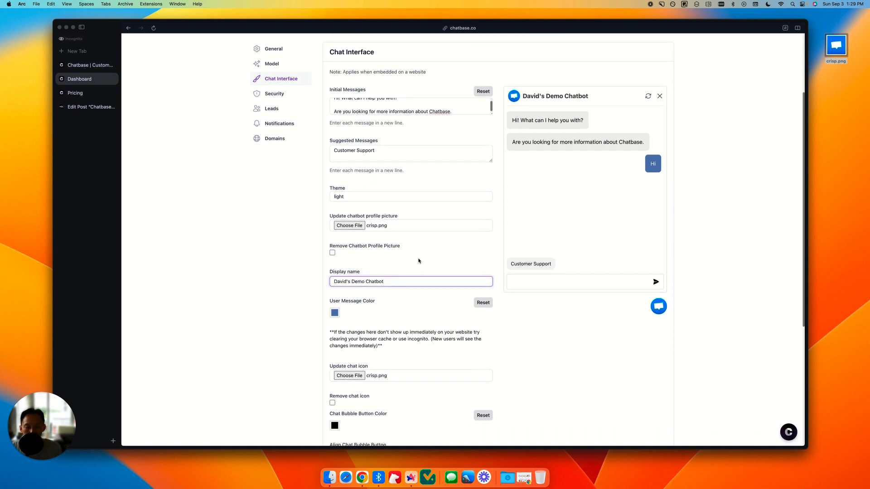
scroll(431, 219, down, 3)
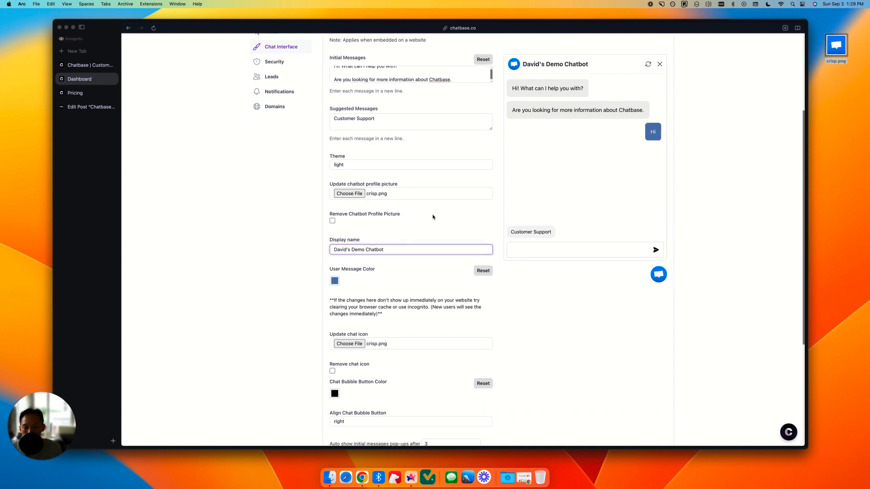
scroll(433, 217, down, 4)
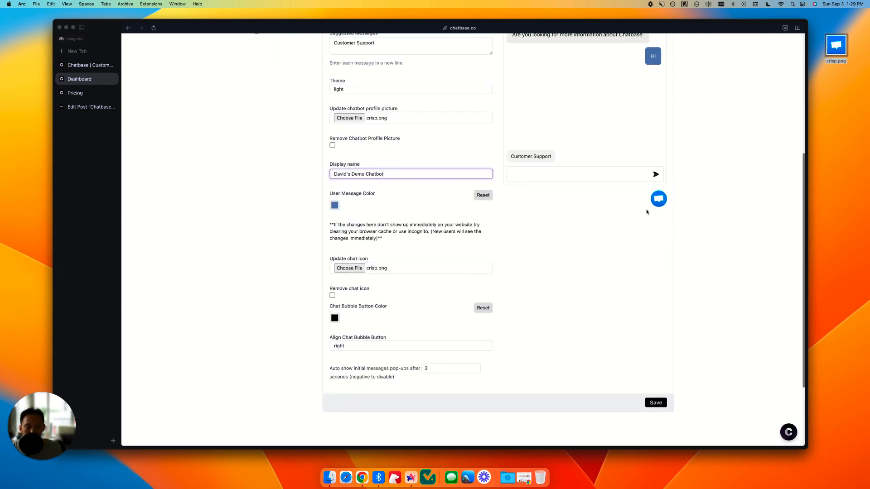
scroll(647, 213, up, 1)
click(334, 308)
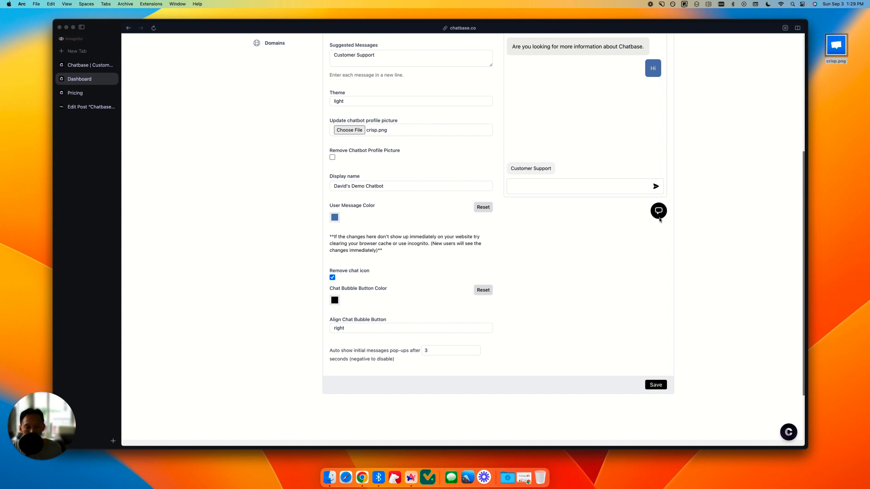
click(332, 278)
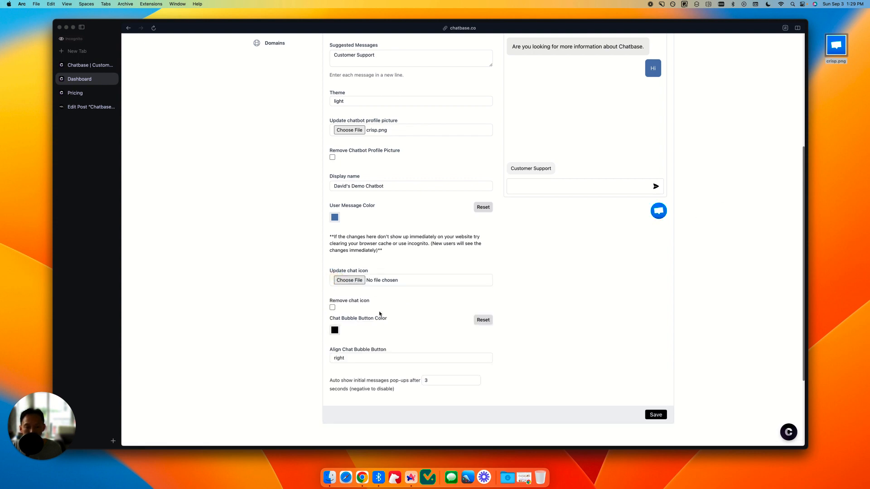
Step: With the chat icon temporarily removed, set the chat bubble button color to dark red, and restore the custom icon
click(332, 308)
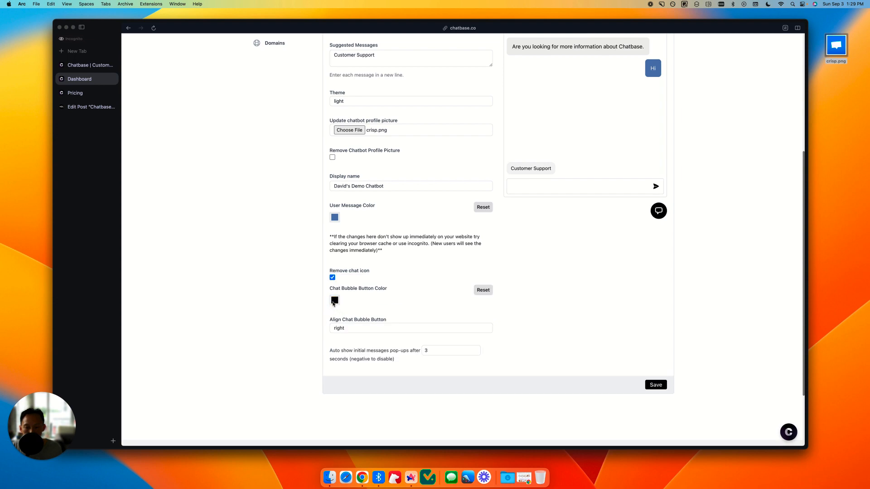
click(334, 301)
drag(363, 325, 375, 337)
click(398, 293)
click(332, 278)
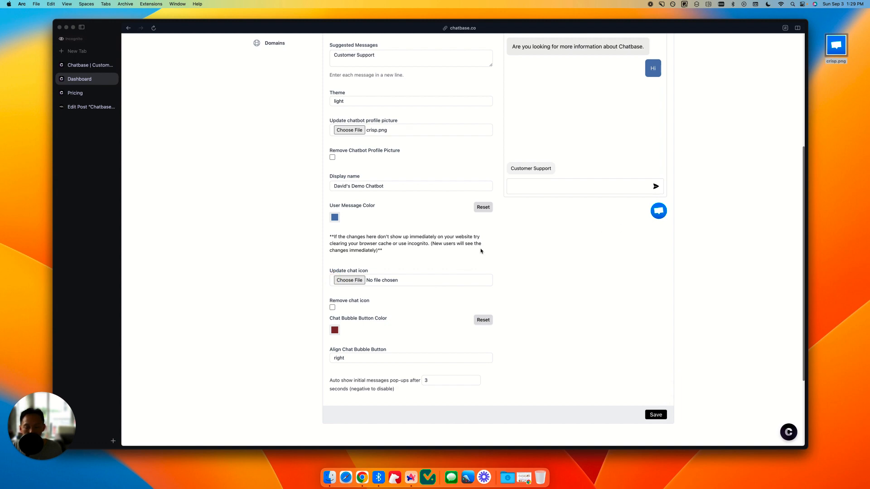
Step: Check the alignment options for the chat bubble button and keep it on right
scroll(545, 242, up, 3)
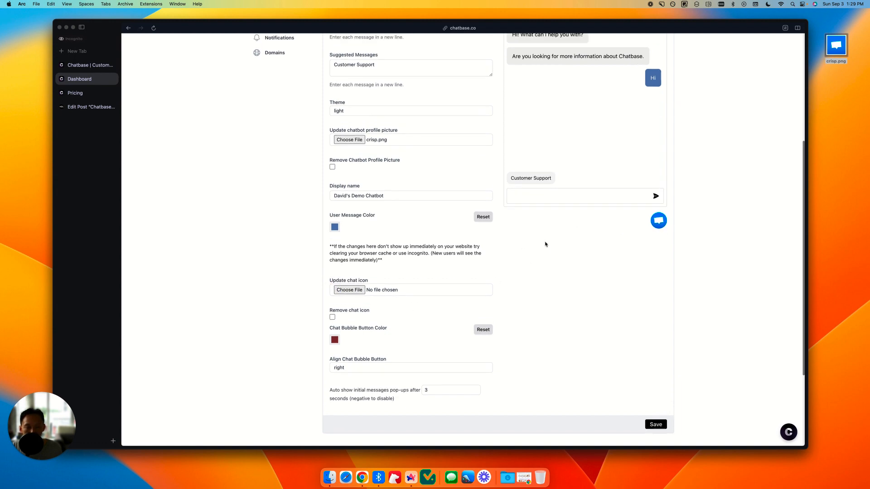
scroll(535, 287, down, 5)
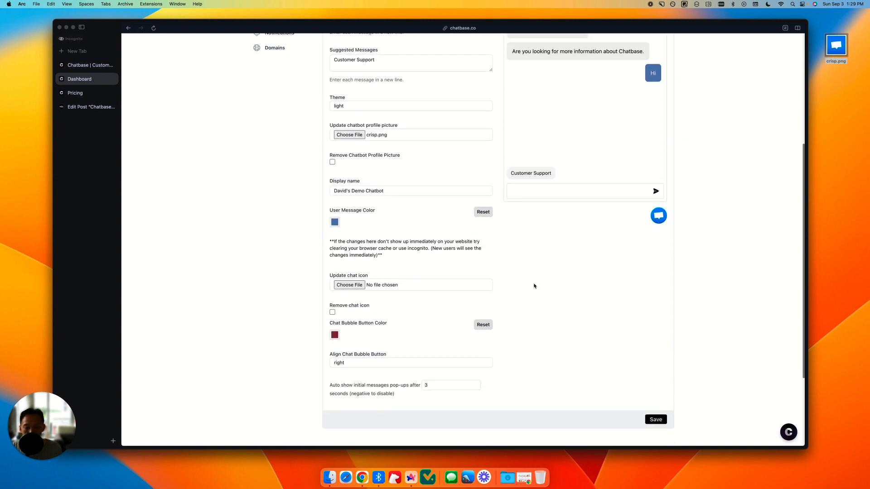
click(418, 295)
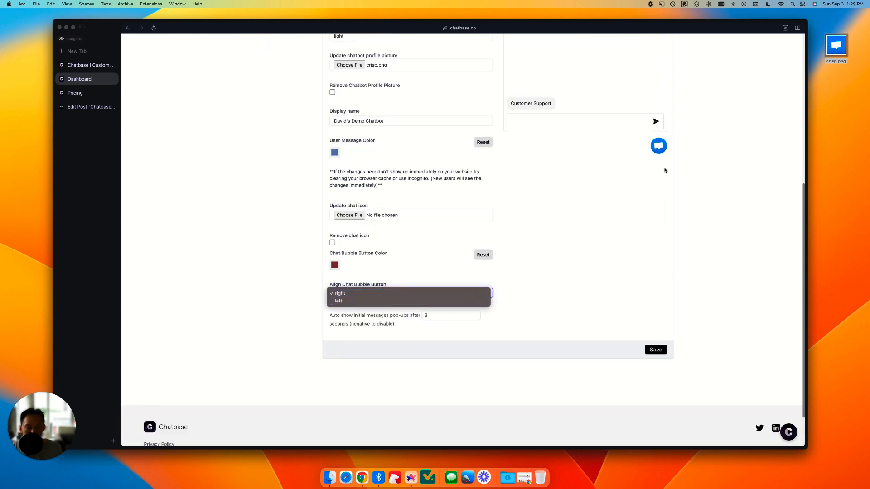
click(638, 201)
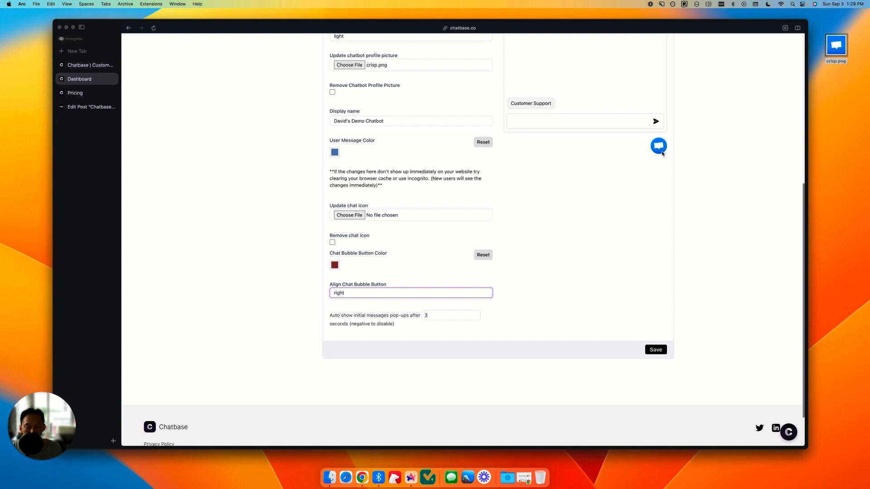
scroll(643, 221, up, 1)
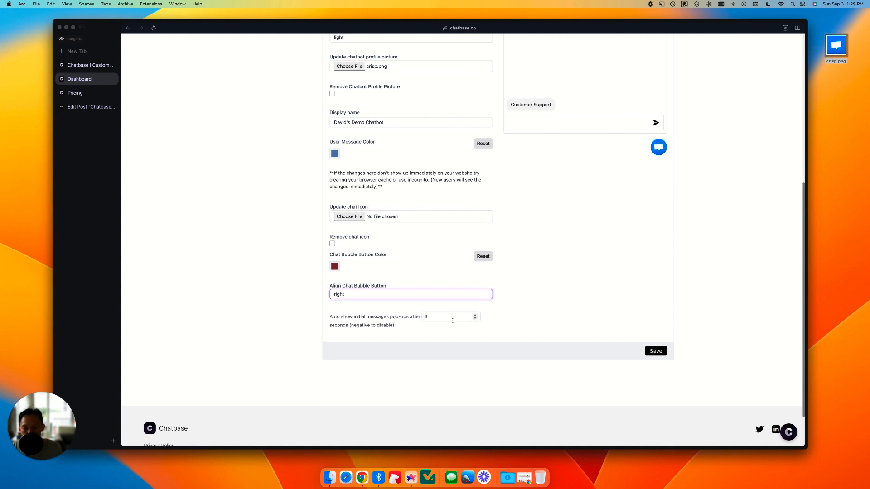
scroll(609, 237, up, 5)
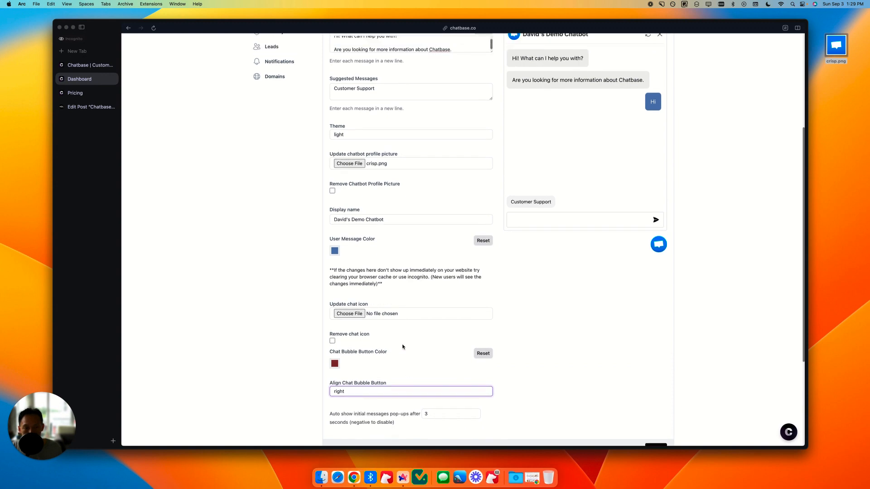
Step: Check the auto-show delay for the initial message pop-ups, and save the chat interface settings
scroll(403, 346, down, 4)
click(449, 334)
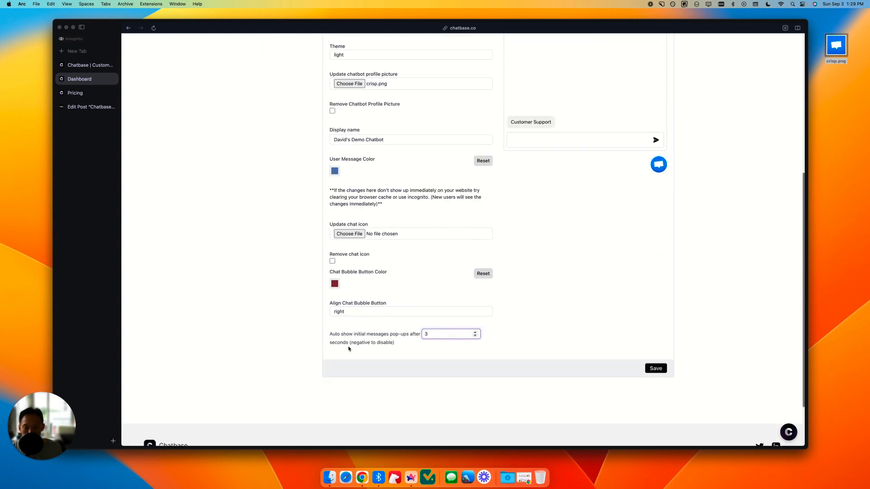
scroll(587, 299, up, 8)
scroll(587, 300, up, 4)
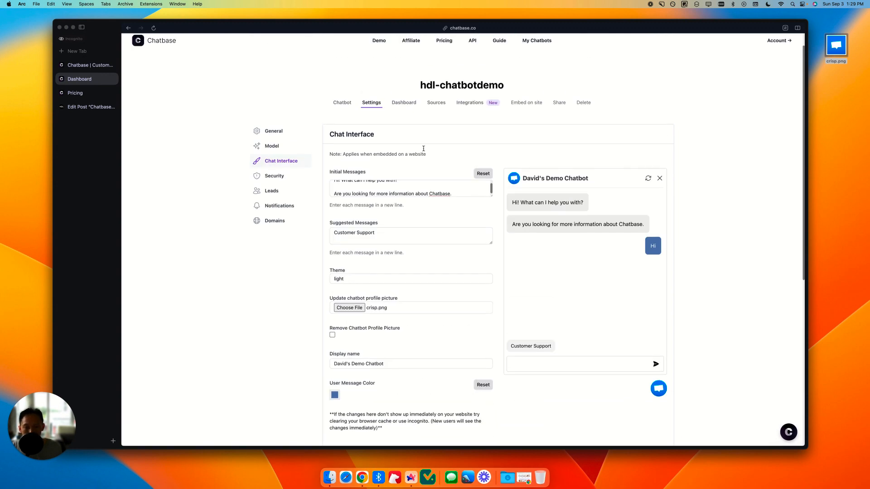
scroll(601, 316, down, 10)
click(655, 390)
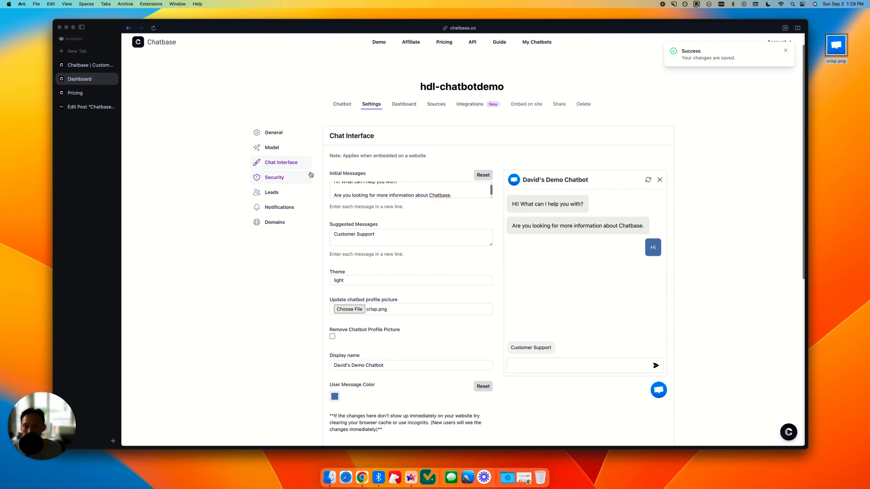
Step: Set the chatbot's visibility to public in the security settings
click(278, 177)
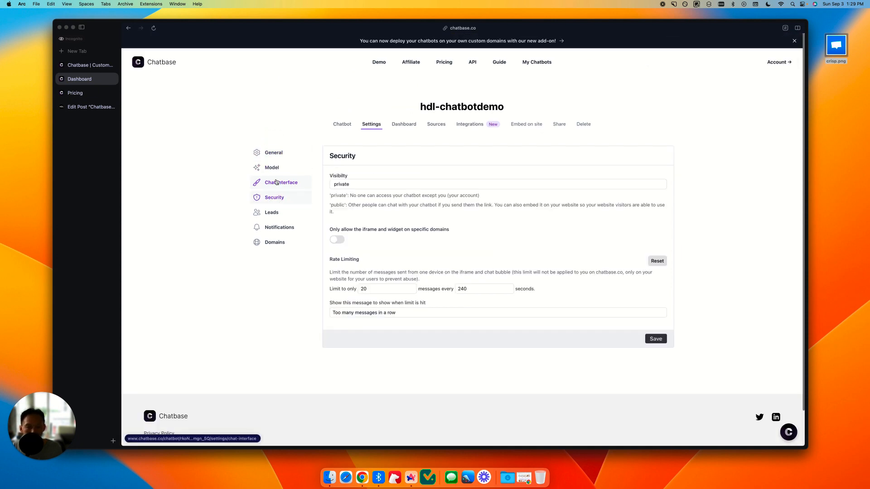
click(352, 185)
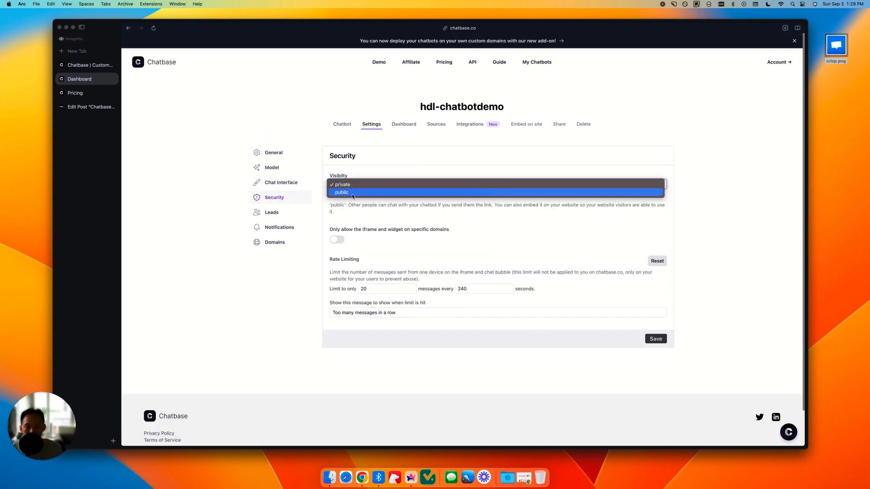
click(343, 193)
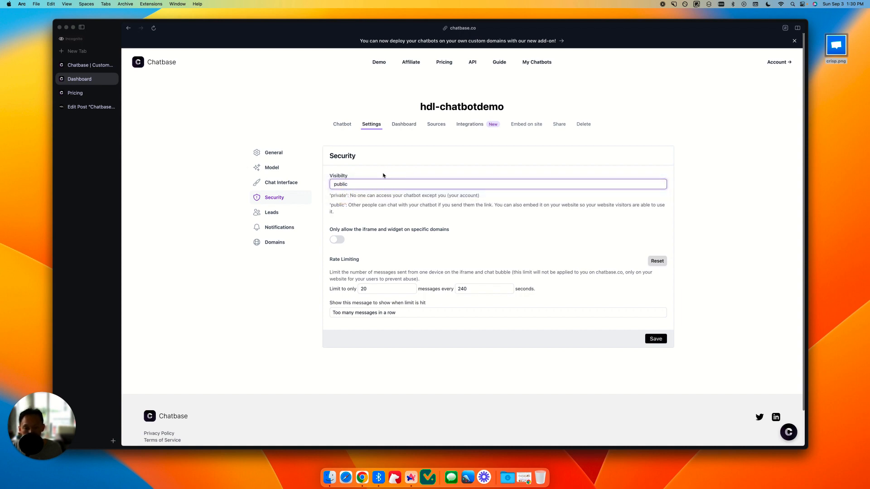
Step: Allow the iframe and widget only on the owner's website URL ending in /chatbase-review, and save the security settings
click(338, 240)
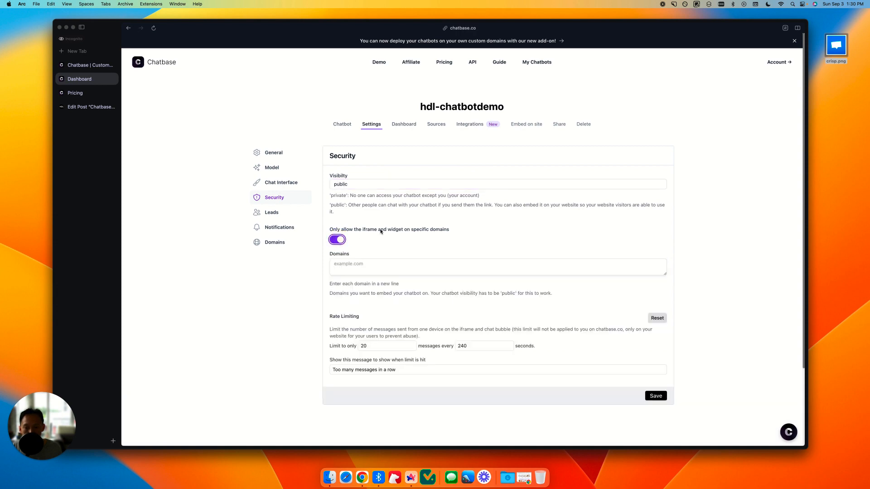
click(387, 268)
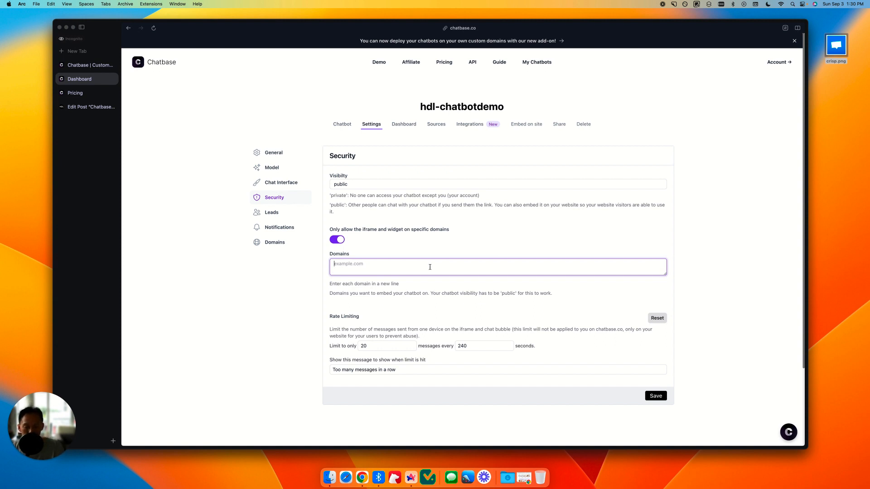
text(htt)
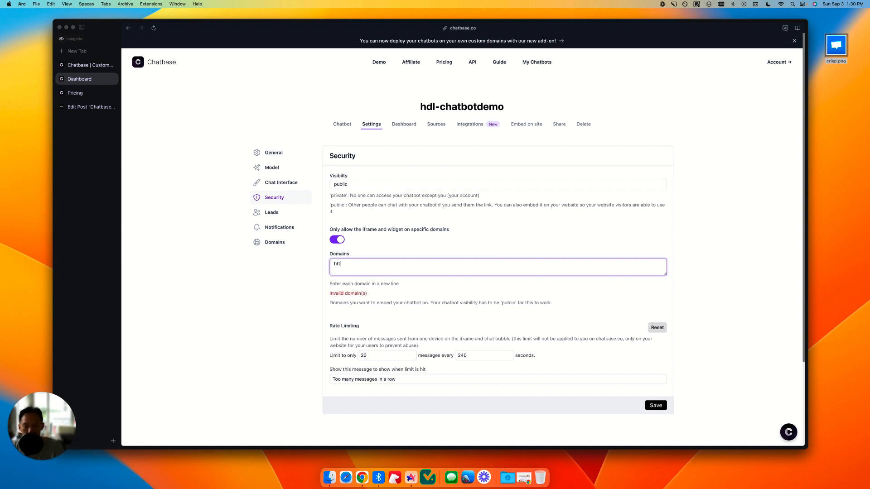
text(ps://hell)
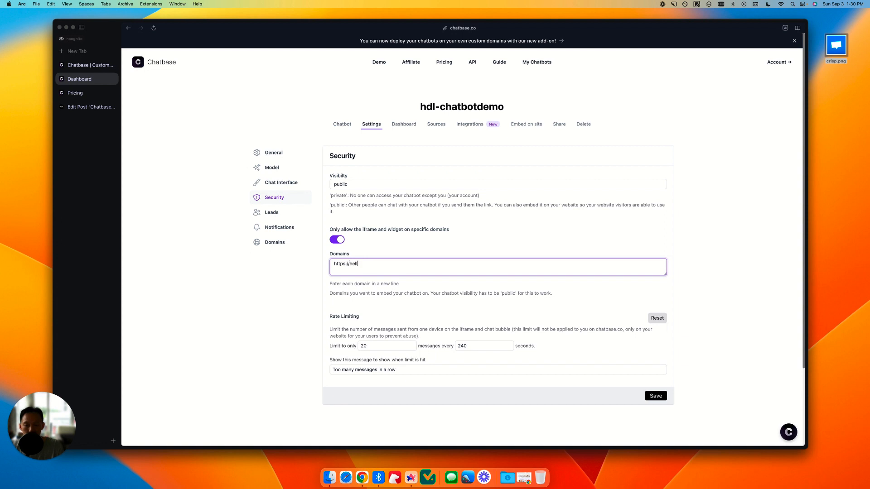
text(odavelin.com/chatbase-review)
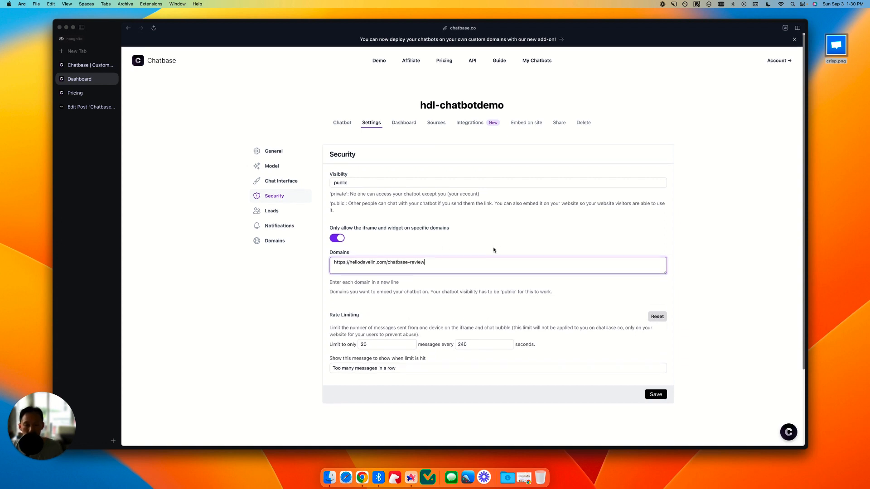
scroll(407, 313, down, 1)
click(653, 385)
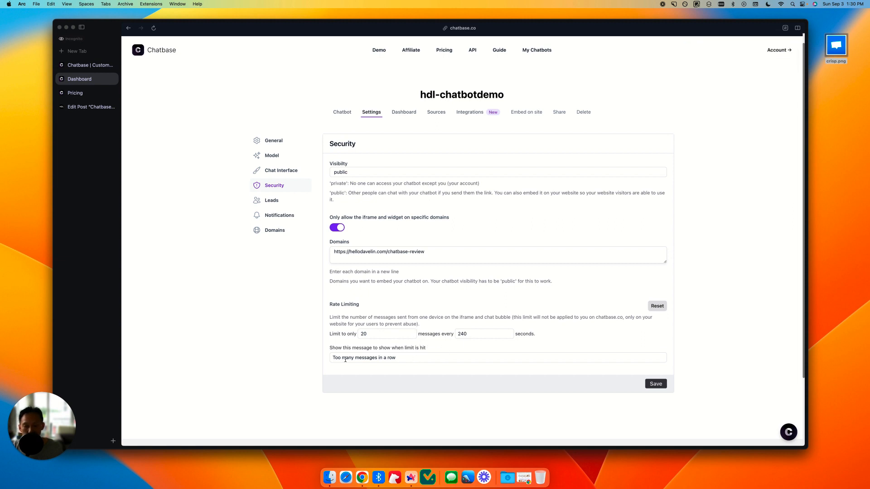
drag(346, 360, 398, 358)
click(410, 358)
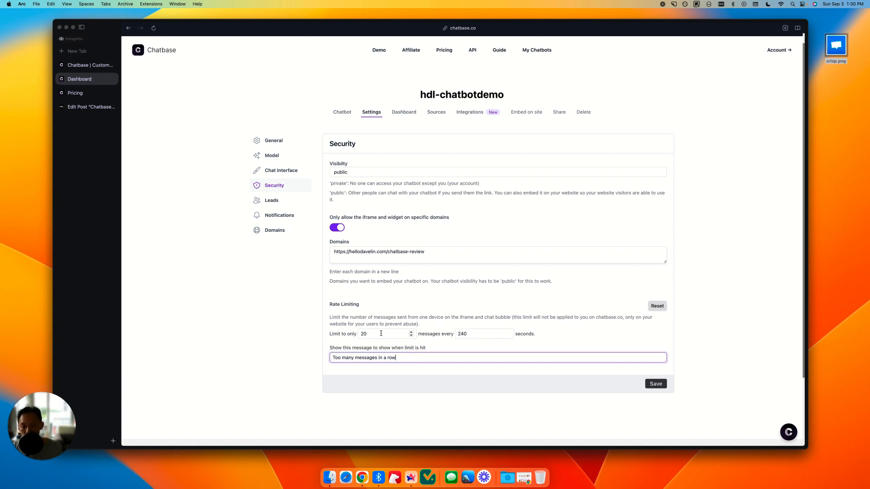
Step: Enable name and email collection in the lead settings, leave phone number off, and label the name field "First Name"
click(282, 200)
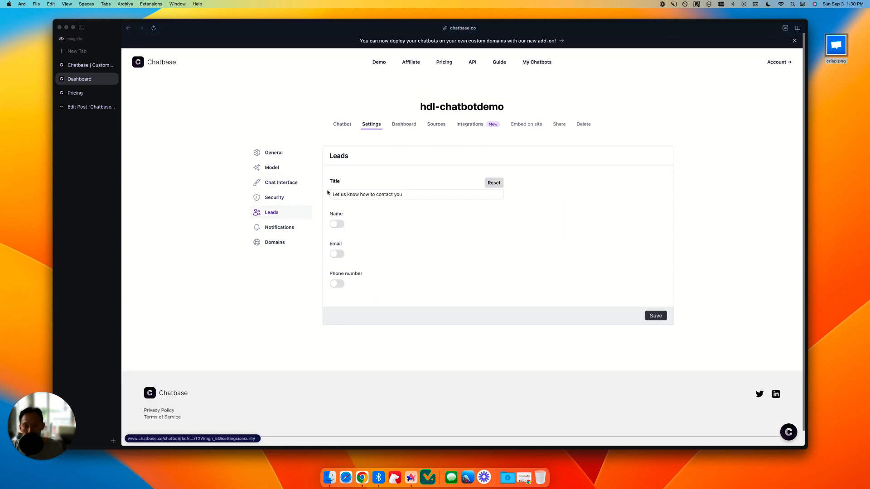
click(339, 225)
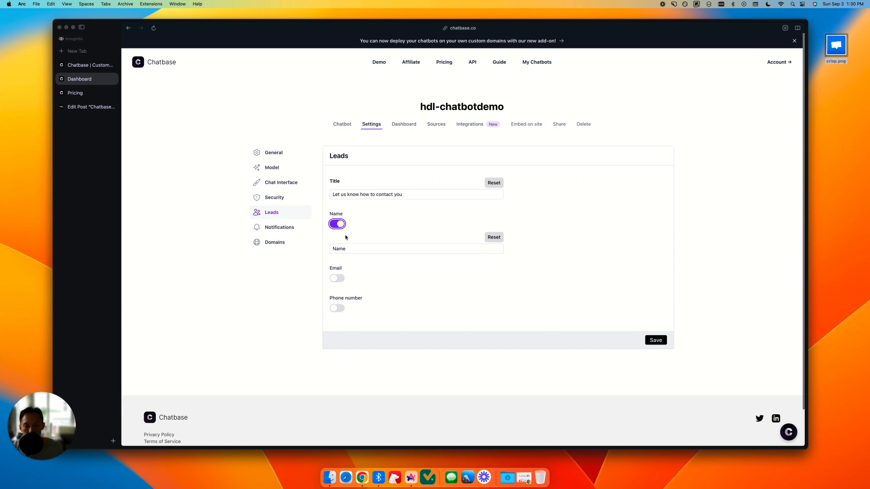
click(337, 278)
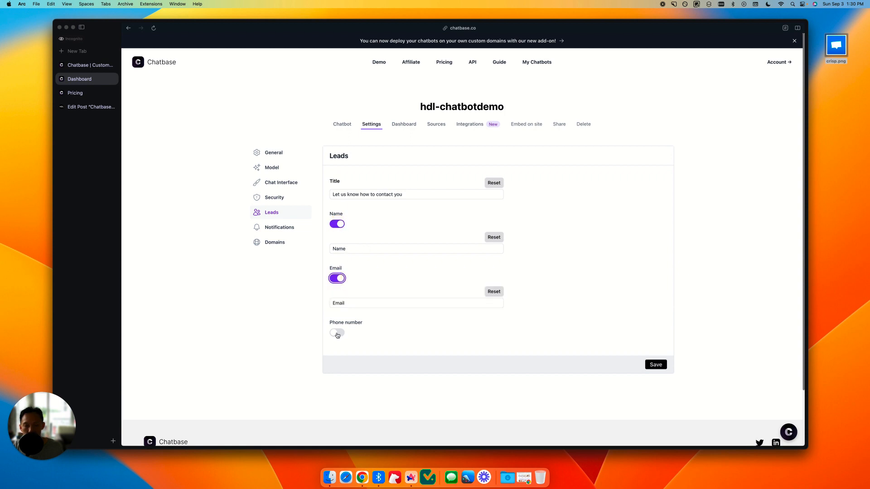
click(337, 333)
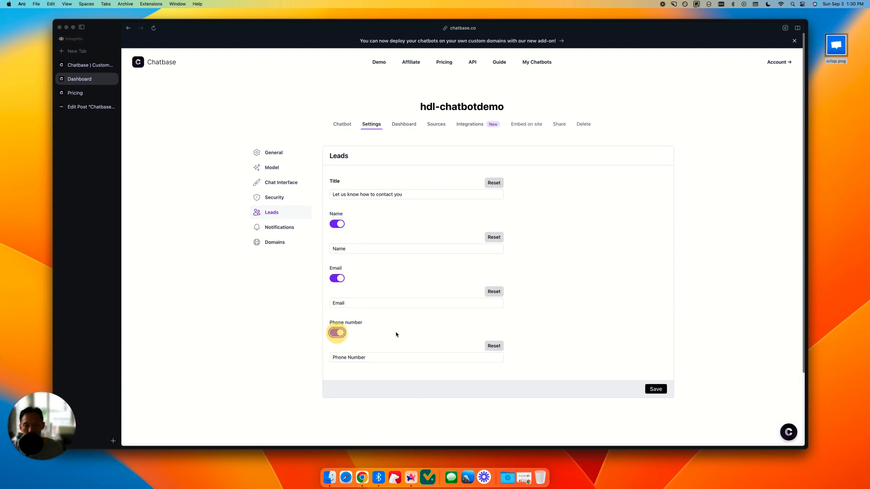
click(338, 333)
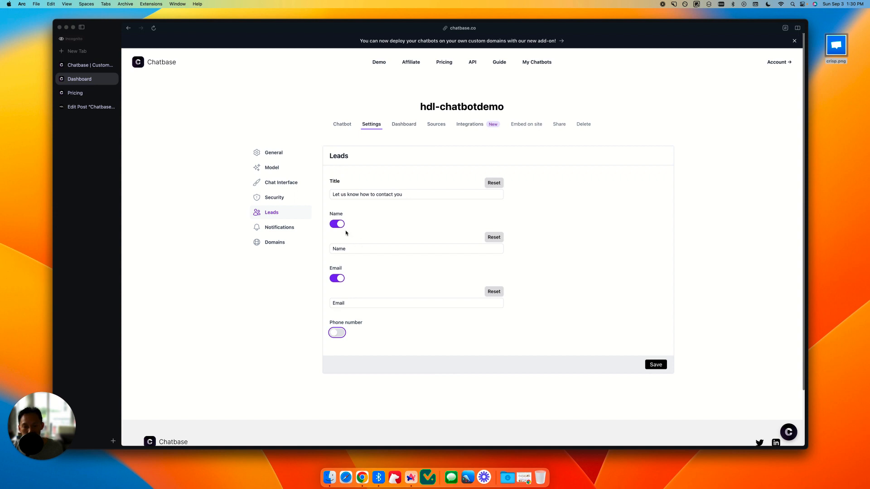
double_click(338, 249)
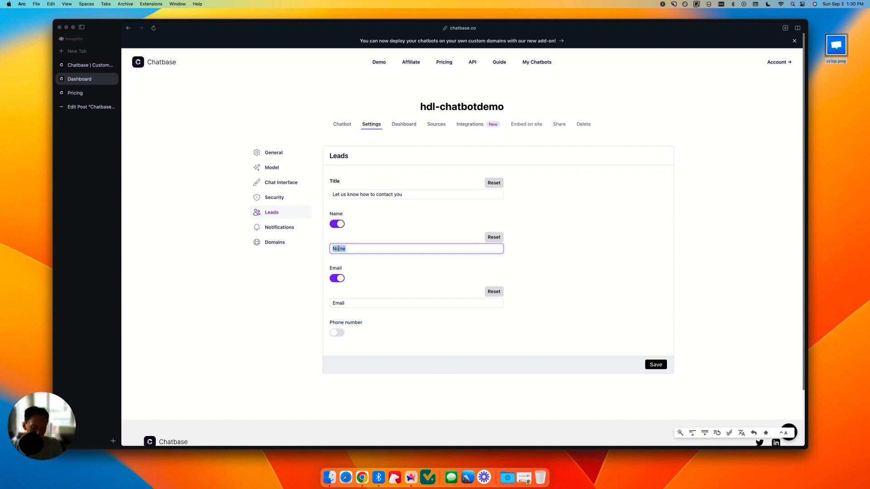
text(First Name)
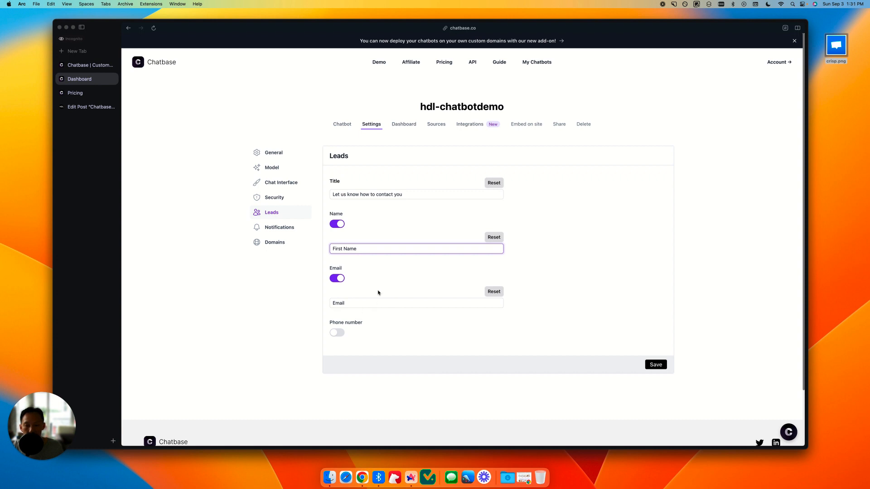
Step: Set the lead form title to "Leave your contact if you want us to reply. Thanks" and save the lead settings
click(424, 195)
key(super+a)
text(L)
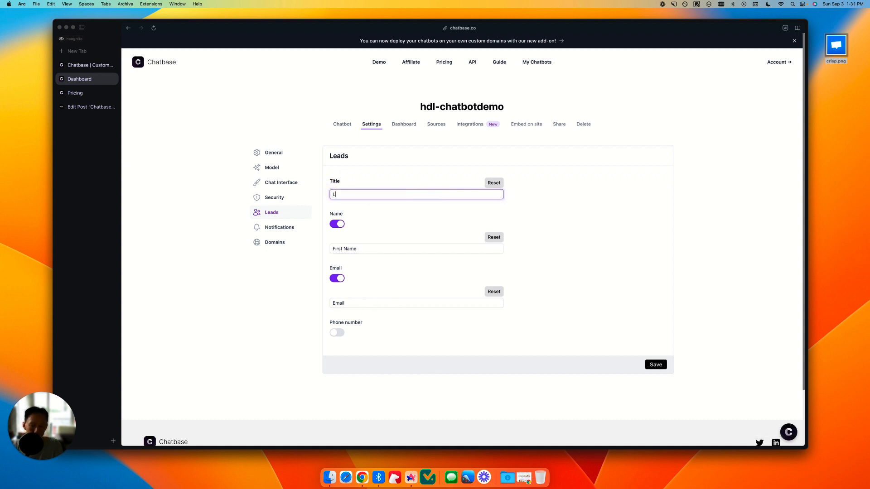
text(eave your contact if you)
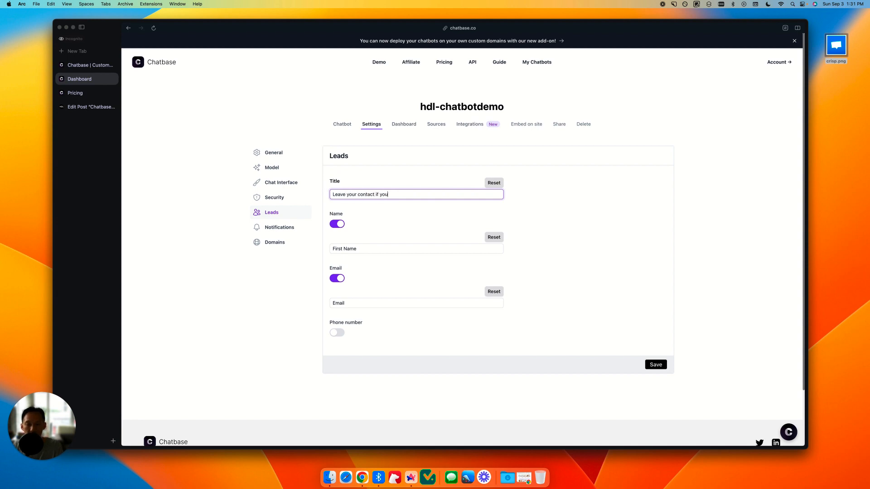
text( want us to reply. Thanks)
click(654, 365)
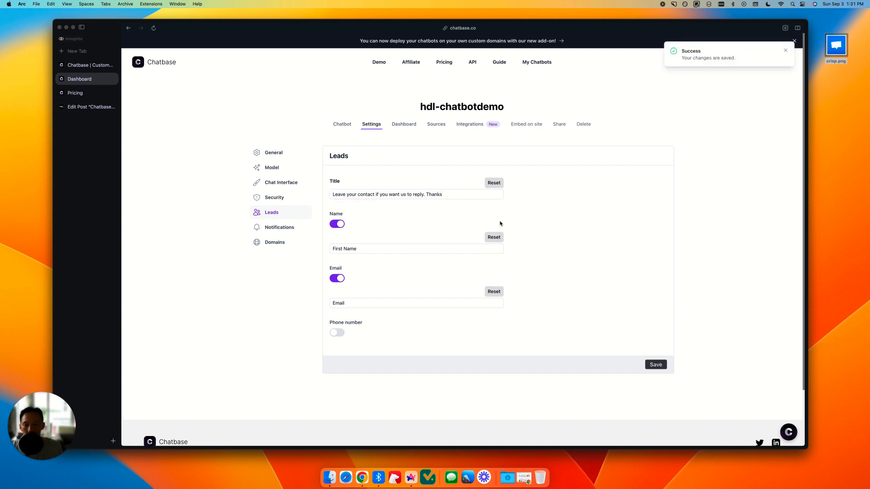
Step: Preview the daily conversations email option in the notification settings, and turn it off again
click(279, 227)
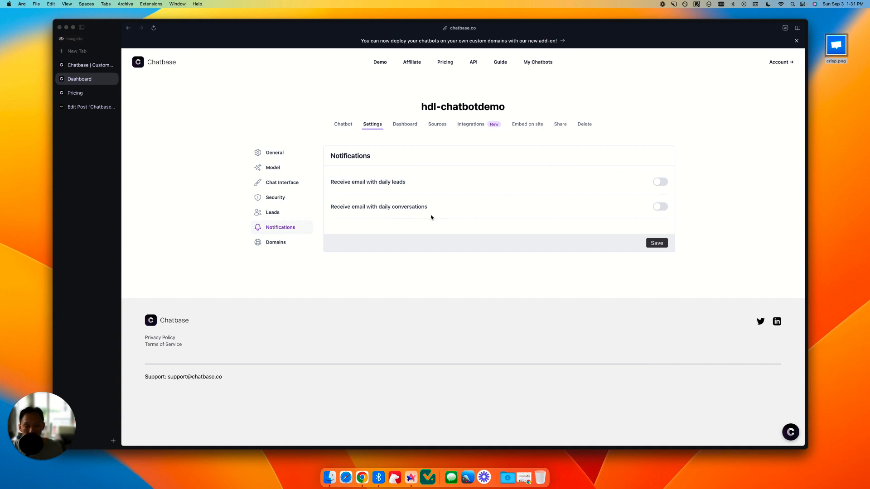
click(660, 206)
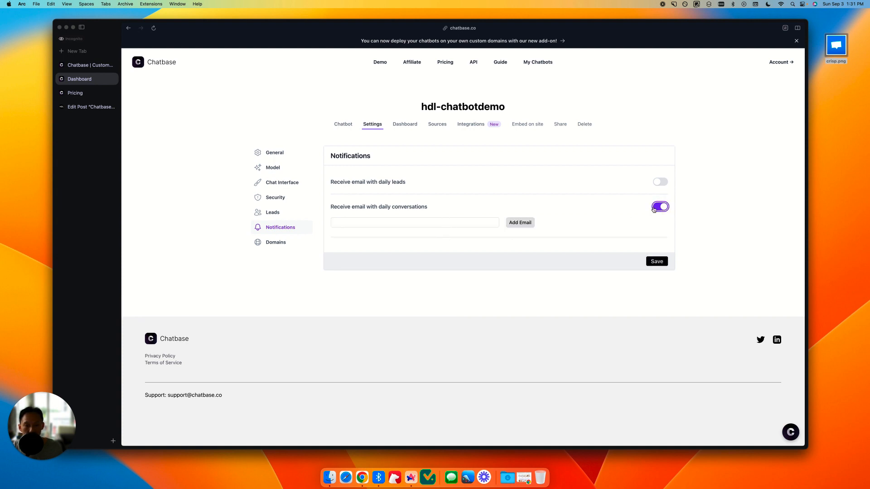
click(654, 208)
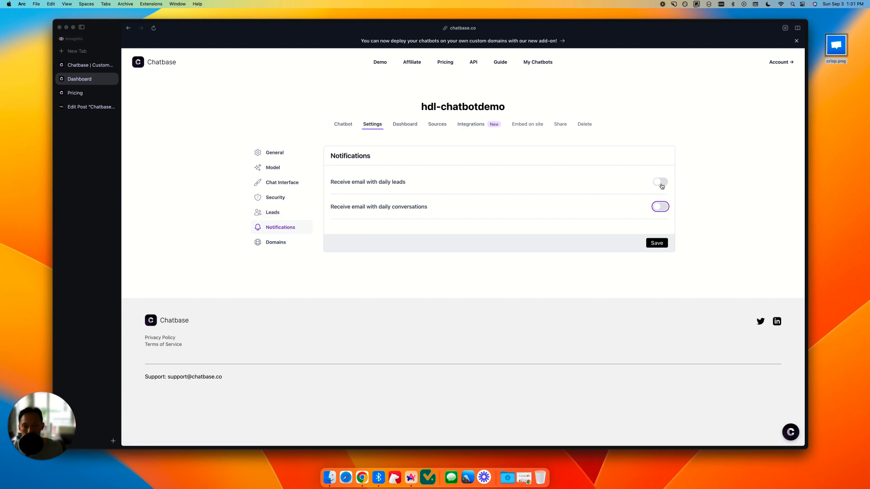
Step: Review the custom domain settings and the website links included in the chatbot's sources
click(278, 248)
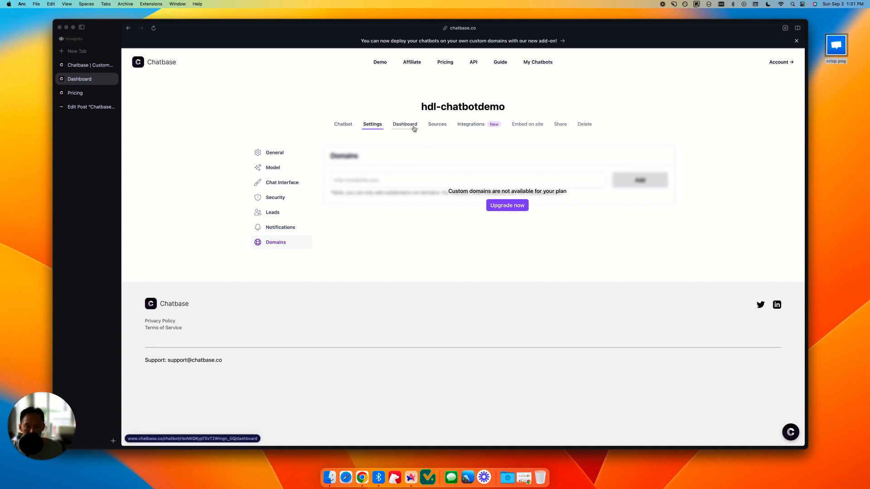
click(434, 126)
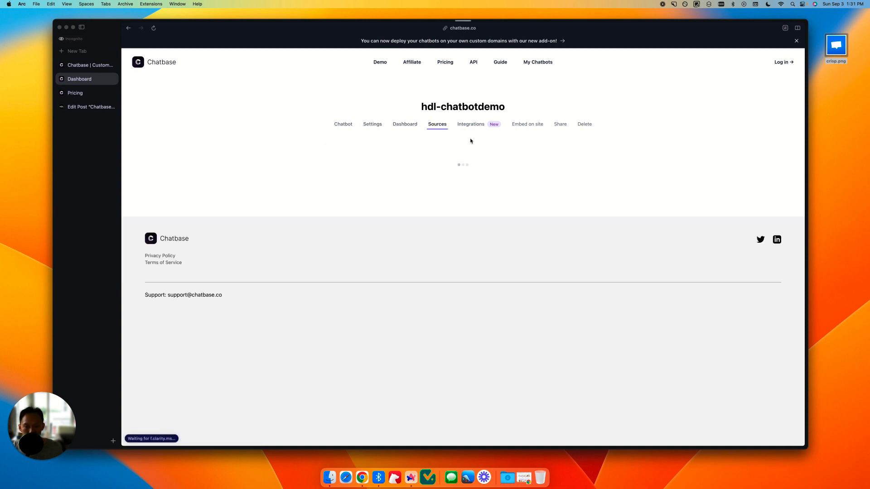
click(457, 153)
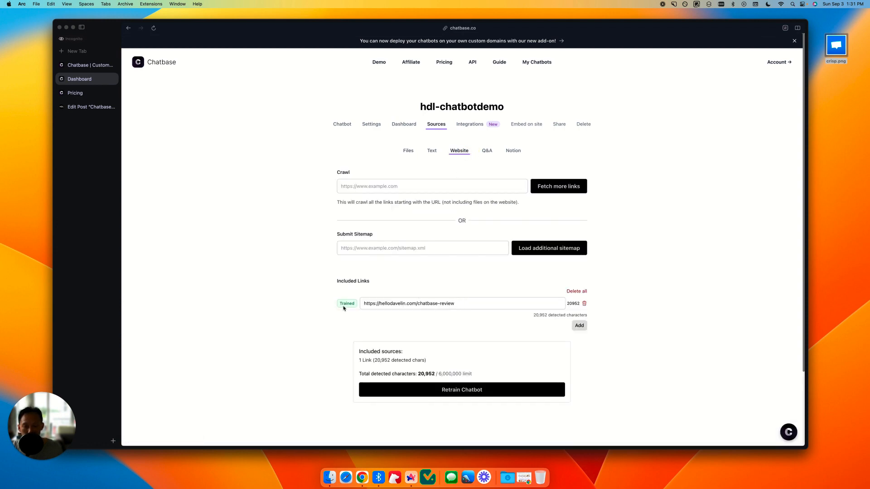
Step: Add a Q&A source entry with the question "How many more tokens does GPT-4 cost compared to GPT-3.5 Turbo?"
click(487, 152)
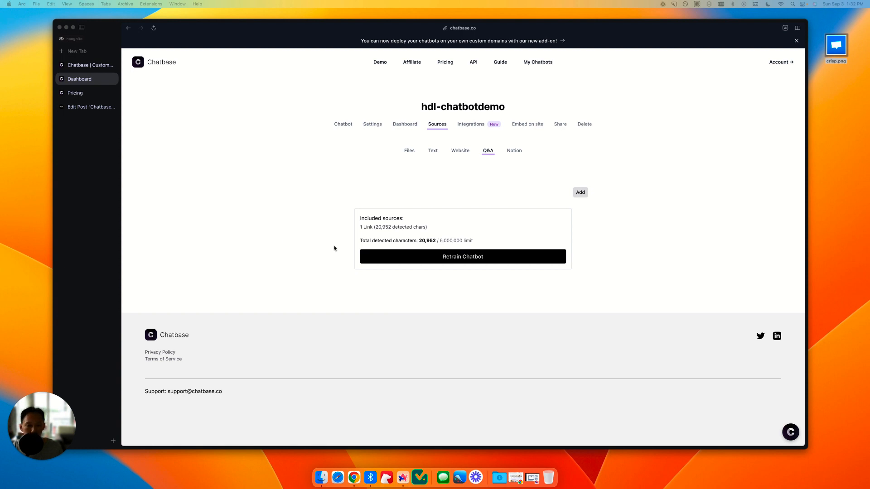
click(584, 193)
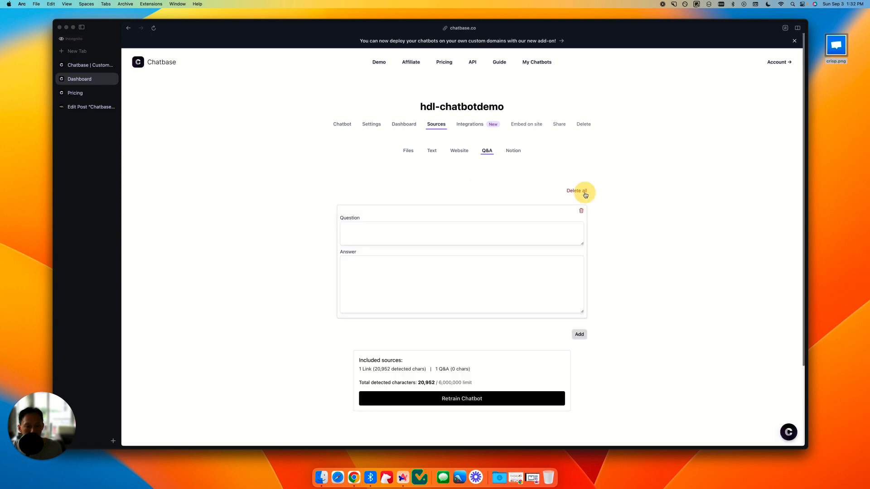
click(416, 237)
text(How many more tokens does GPT-4 cost compared to GPT-3.5 Turbo?)
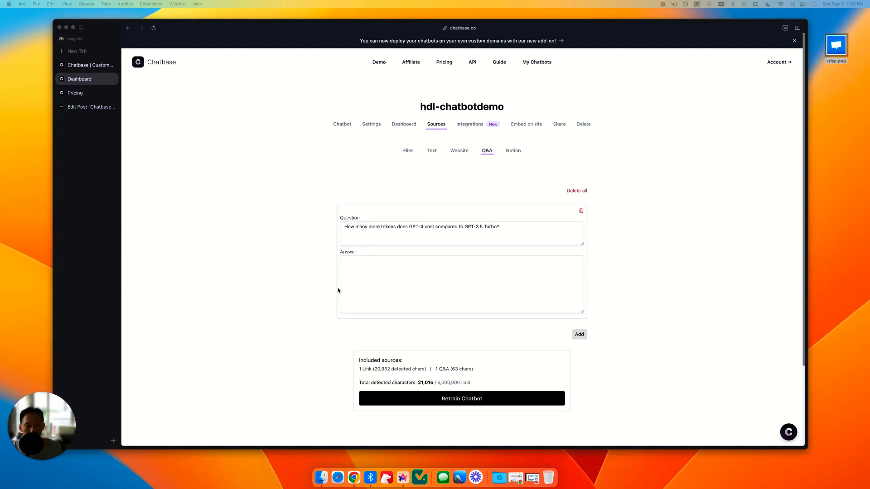
Step: Answer that it costs 20 times more credits according to Chatbase, comparing 1 GPT-4 message = 20 message credits with 1 GPT-3.5 message = 1 message credit
click(355, 273)
text(According to Chatbase it cost 20 times more credits. For example, 1 GPT-4 message = 20 message credits vs 1 GPT-3.5 message = 1 message credit.)
click(603, 319)
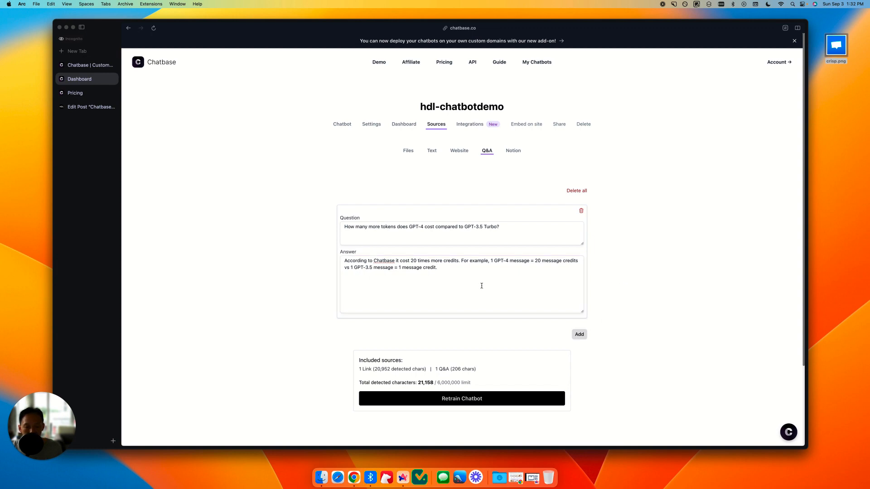
click(464, 269)
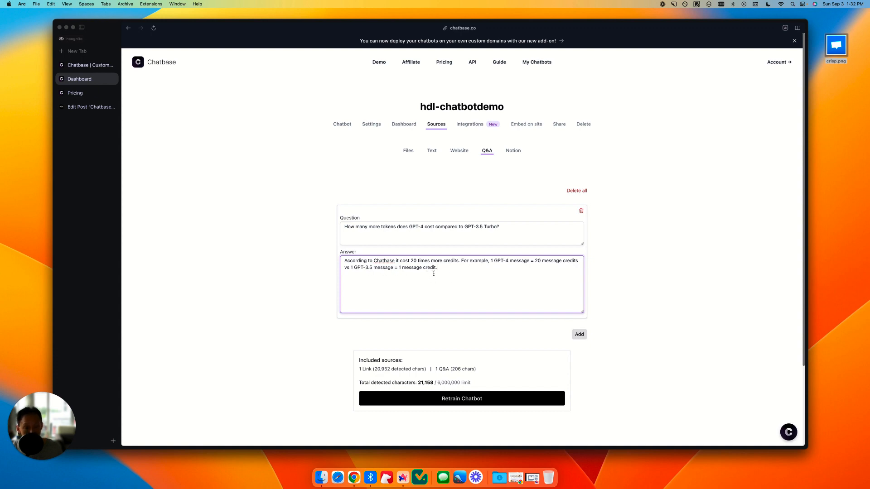
click(579, 334)
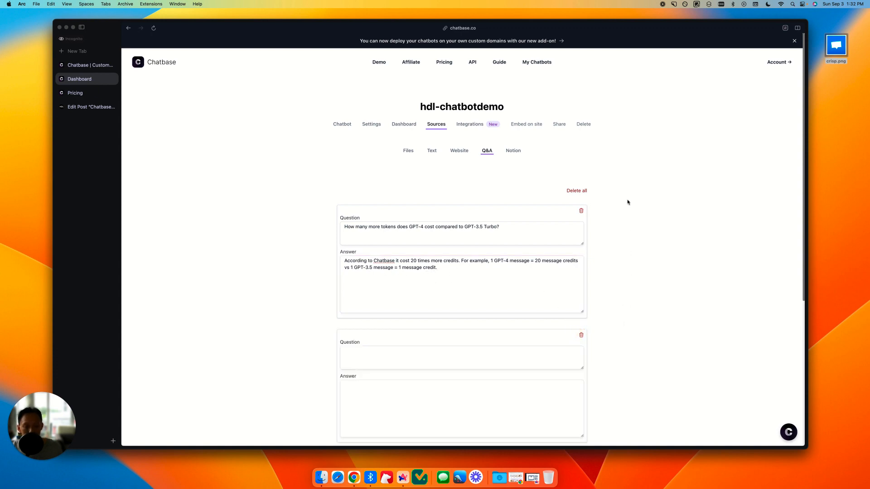
scroll(634, 222, down, 3)
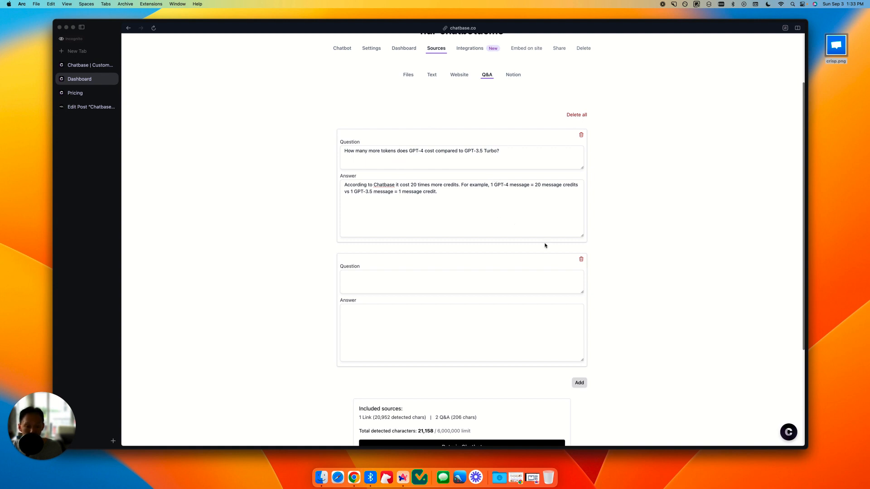
click(582, 258)
Step: Retrain the chatbot with the added Q&A source
scroll(557, 326, down, 1)
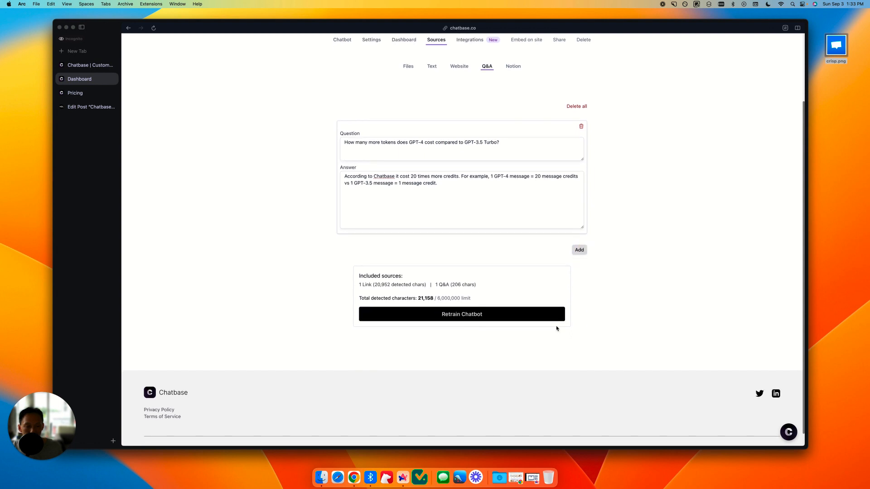
click(434, 316)
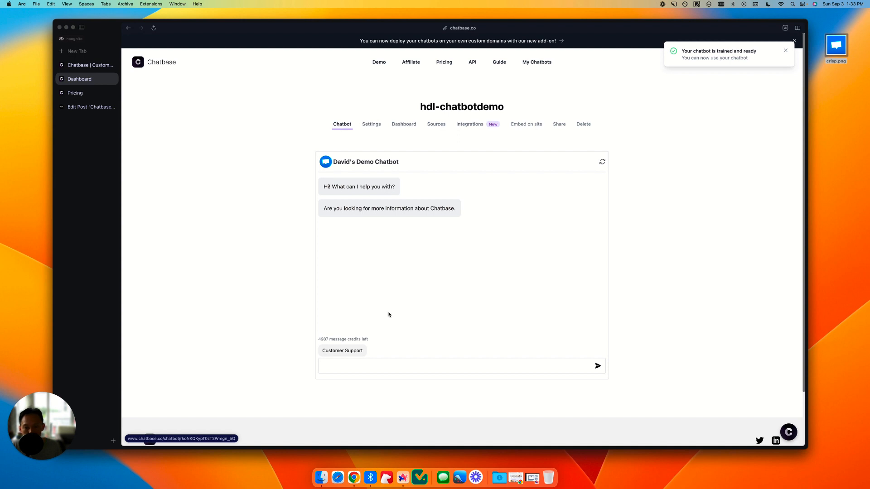
Step: Ask the chatbot "how many credits is a GPT4 message" and check its answer
click(385, 365)
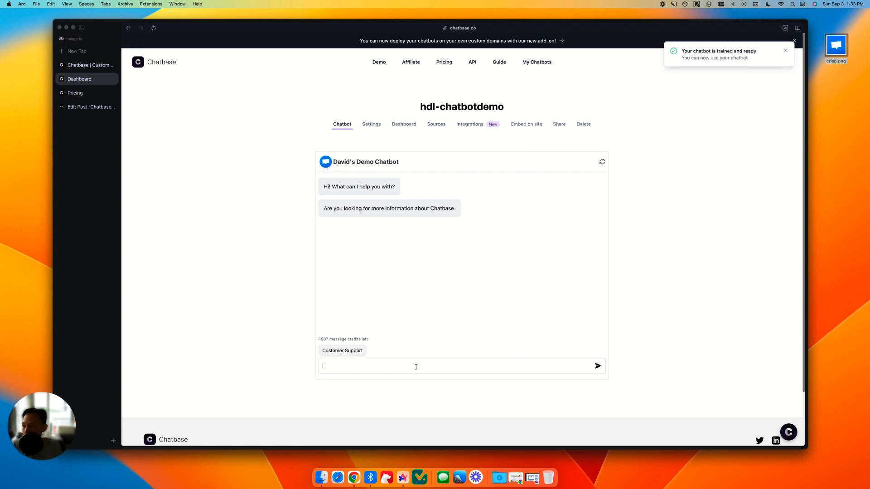
text(how many credits is a GPT4 message)
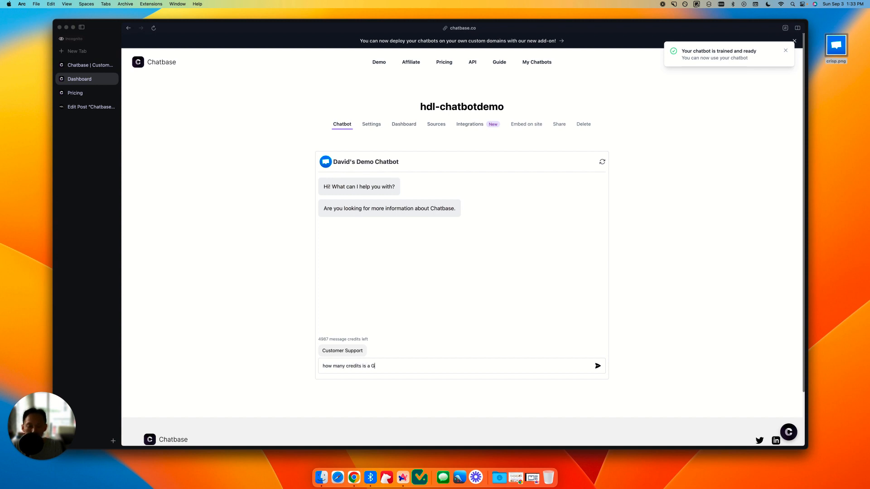
key(Return)
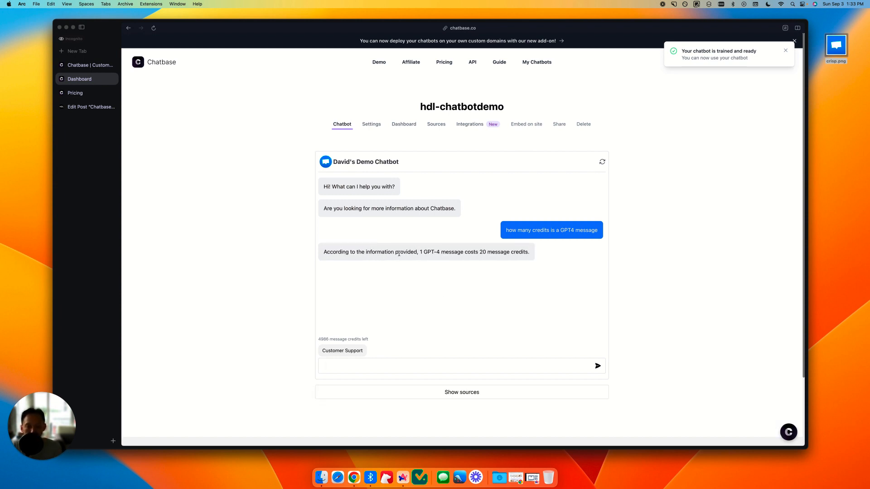
drag(379, 250, 509, 253)
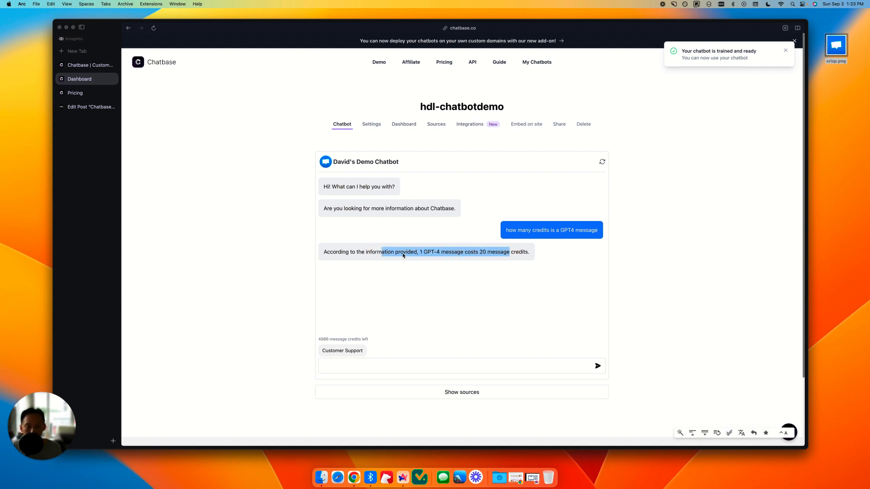
click(452, 256)
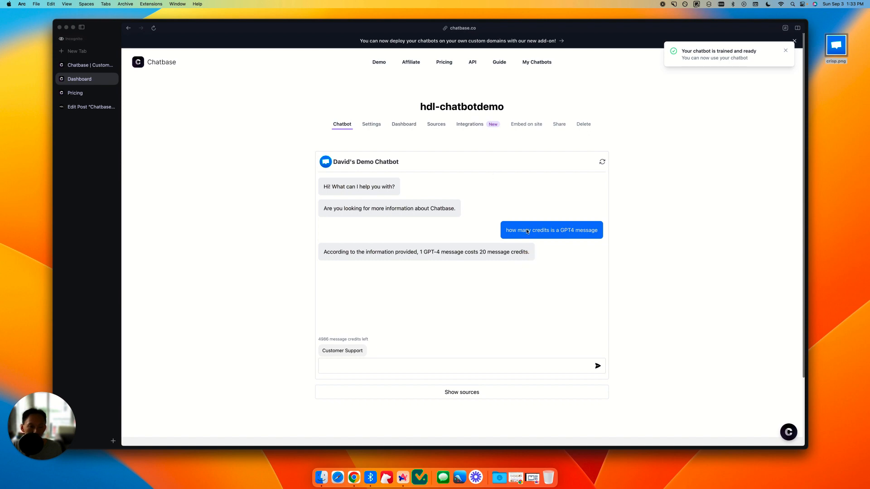
click(497, 254)
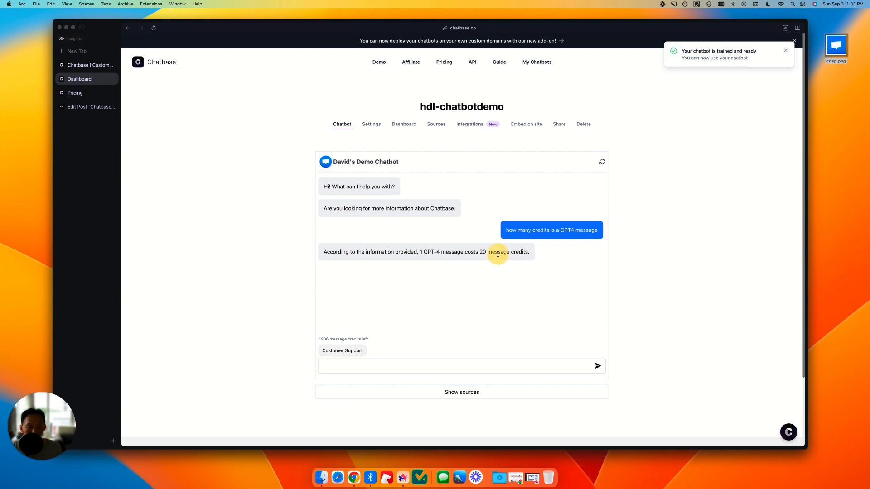
drag(440, 253, 517, 253)
click(539, 258)
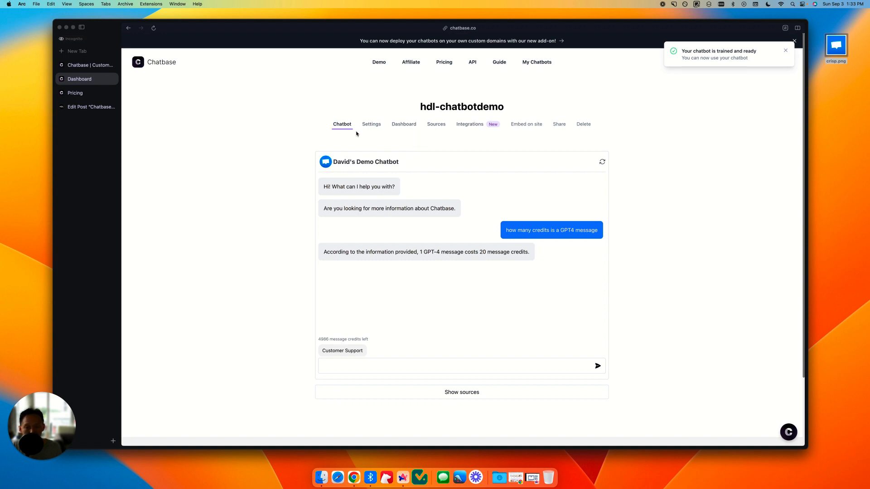
Step: Filter the chatbot's conversation history to today's conversations
click(403, 126)
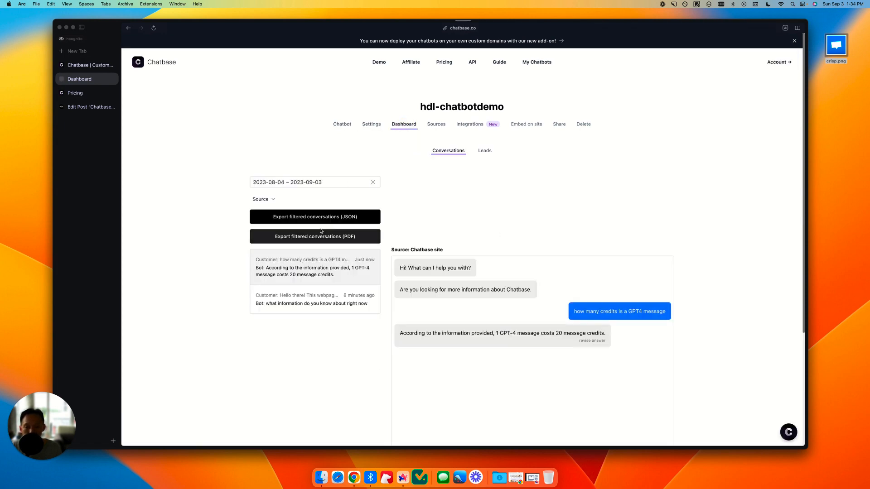
click(270, 182)
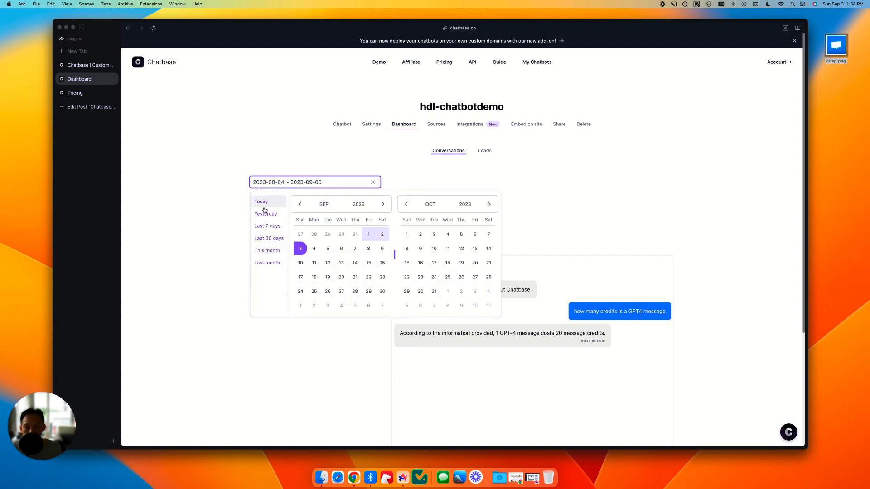
click(271, 202)
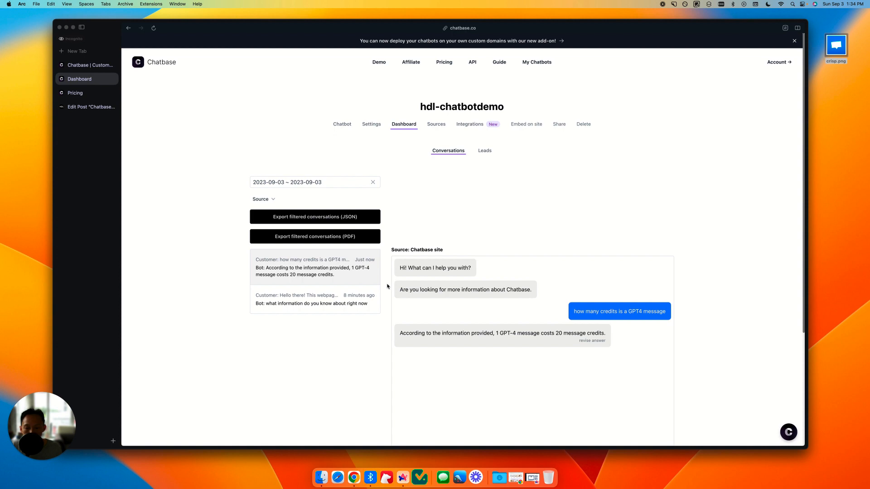
Step: Revise the bot's answer about GPT4 message credits to say "20 Chatbase message credits" and update the chatbot
scroll(591, 311, down, 1)
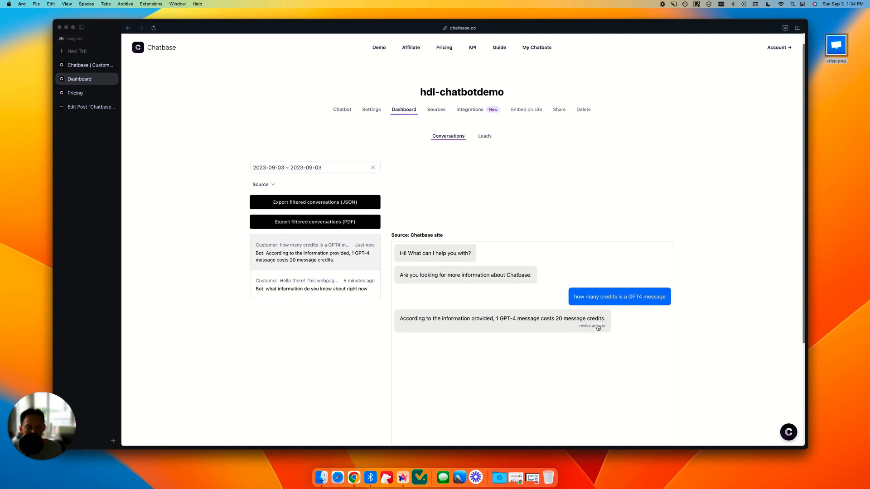
click(598, 326)
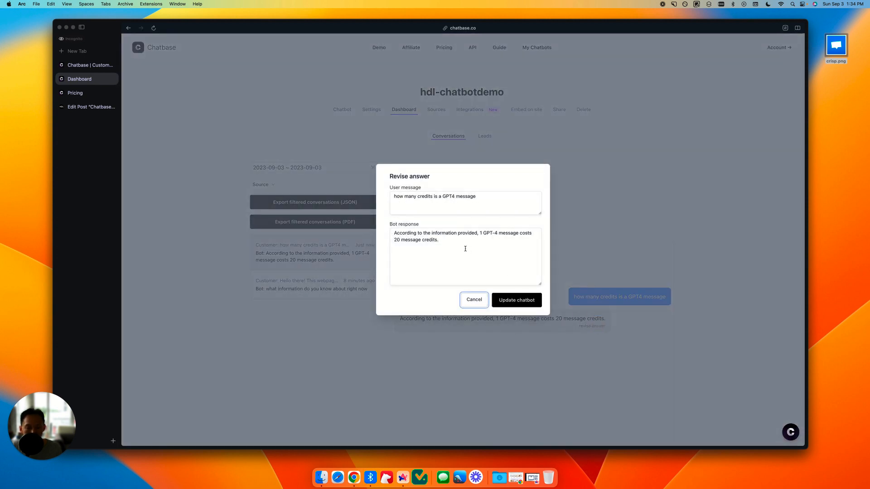
click(440, 242)
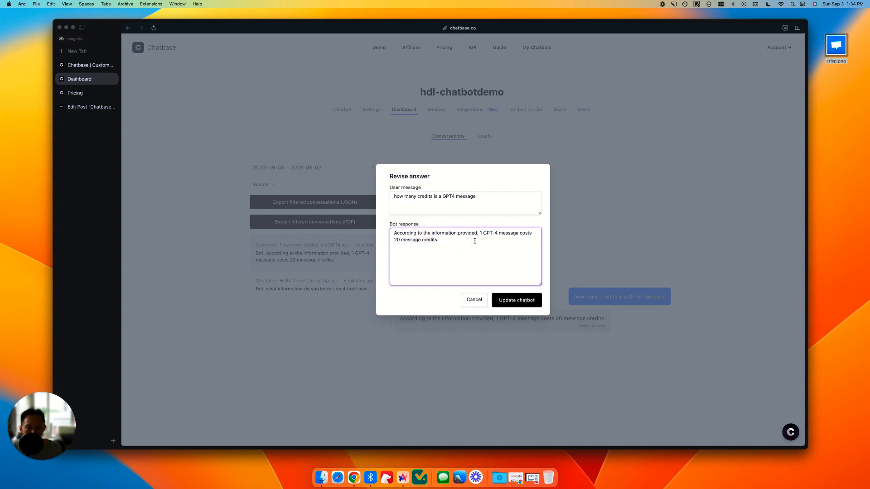
click(401, 241)
text(C)
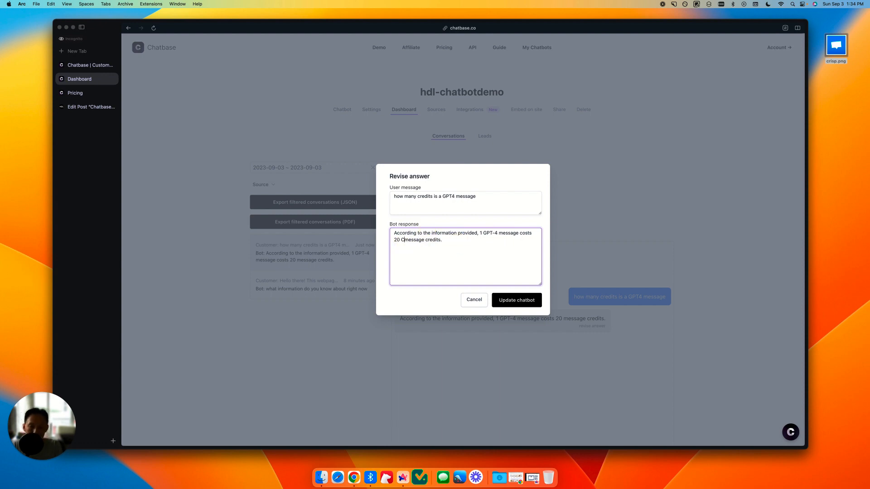
text(hatbase)
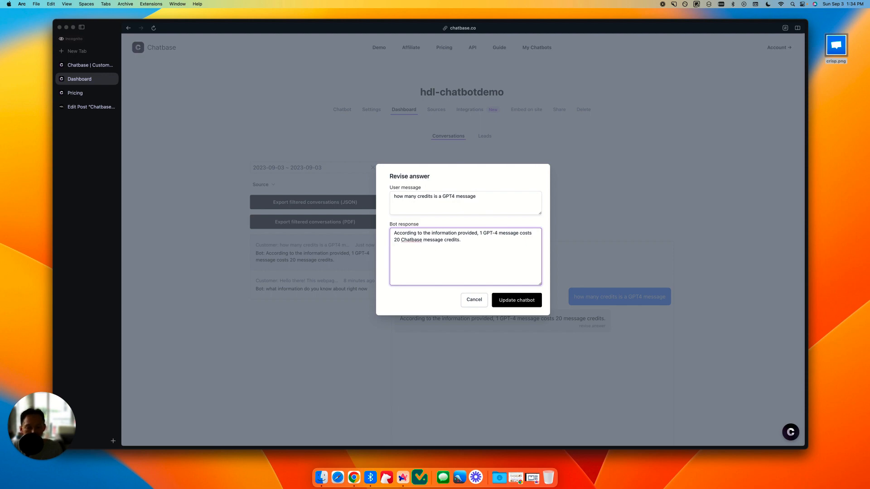
click(513, 303)
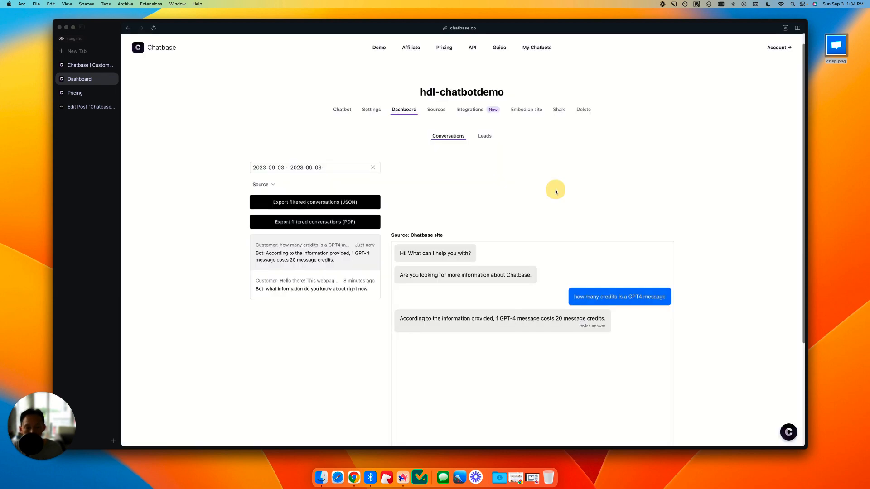
Step: Examine how the revised question and answer are stored in the chatbot's Q&A sources
click(434, 110)
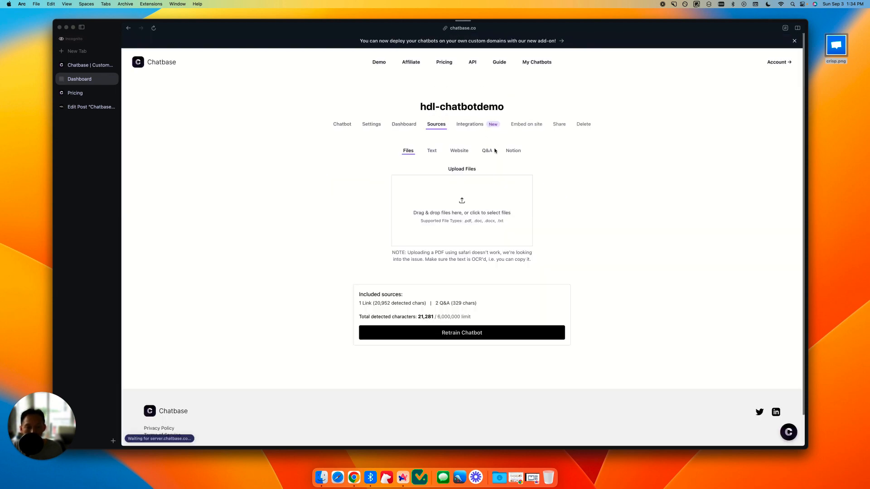
click(489, 150)
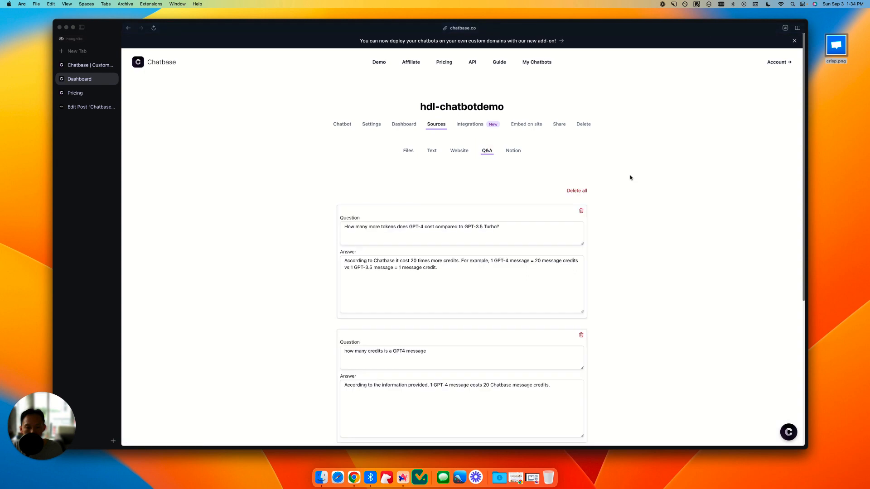
scroll(480, 318, down, 3)
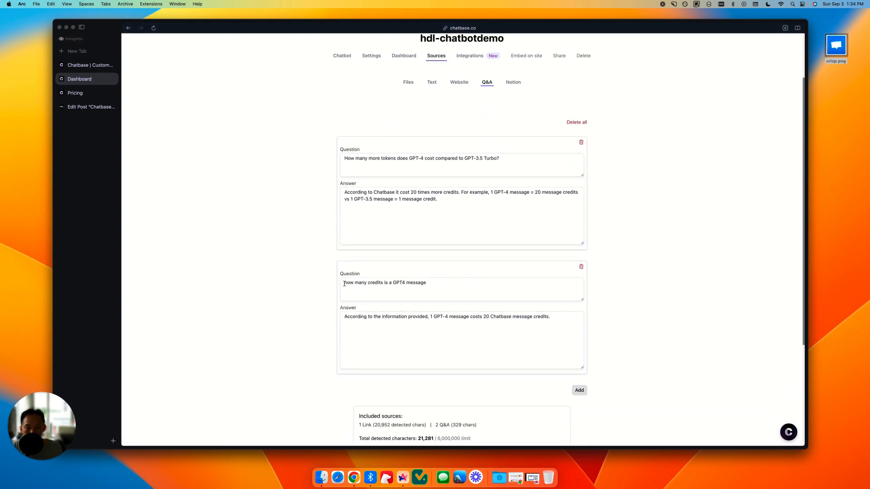
drag(344, 284, 433, 286)
click(502, 317)
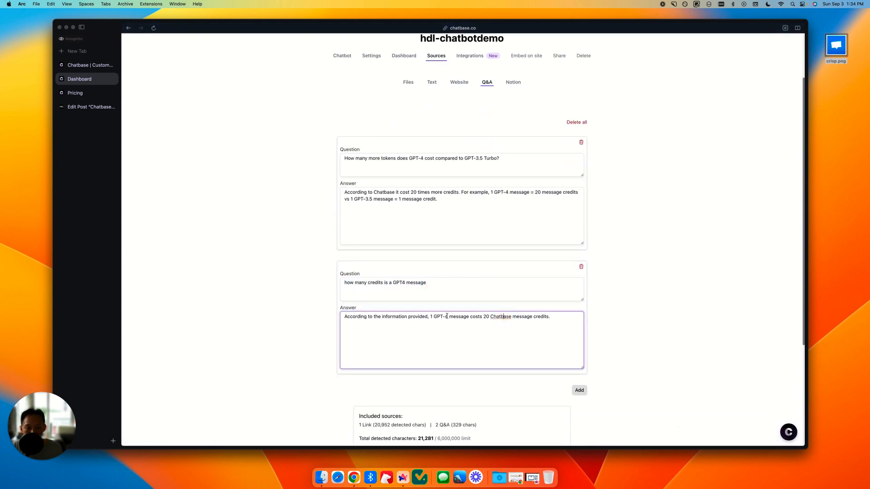
drag(553, 316, 330, 315)
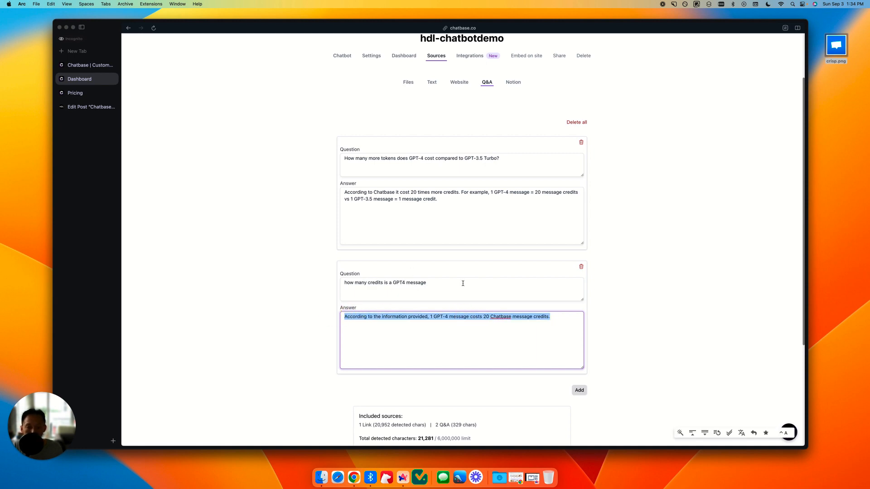
click(375, 285)
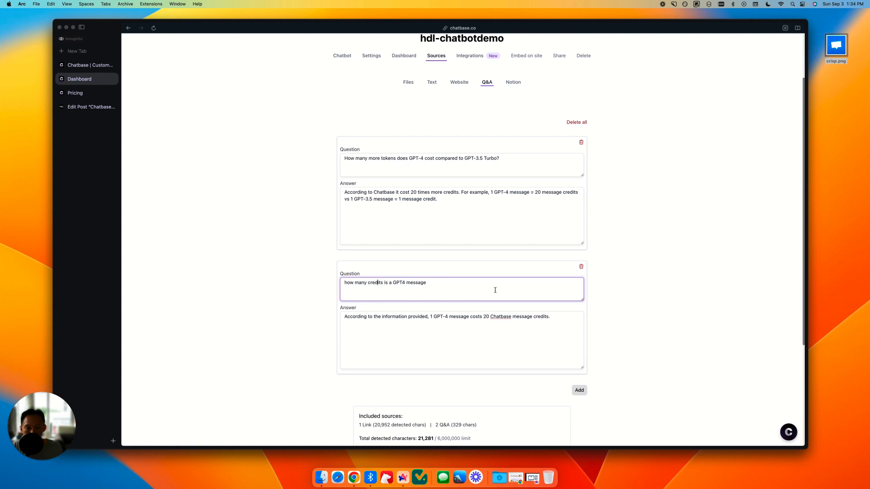
Step: Copy the word "Chatbase" from the second Q&A answer and insert it before "message credits" and "message credit" in the first answer
double_click(500, 317)
key(cmd+c)
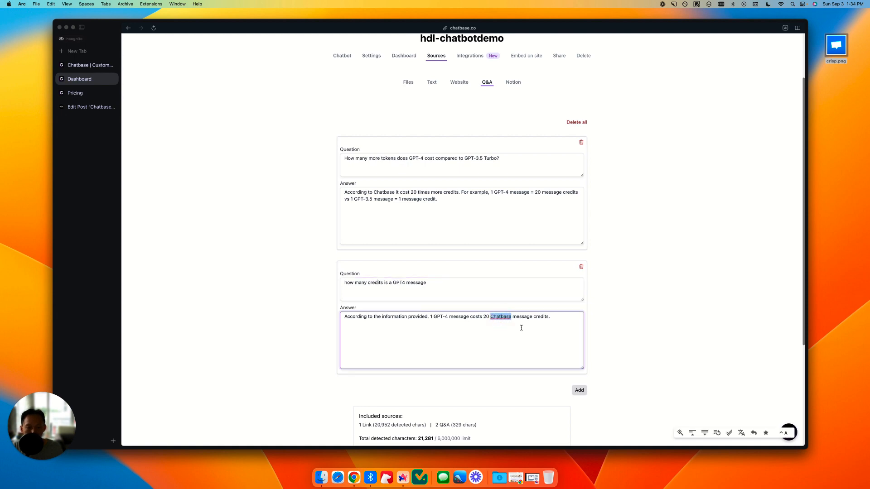
click(458, 198)
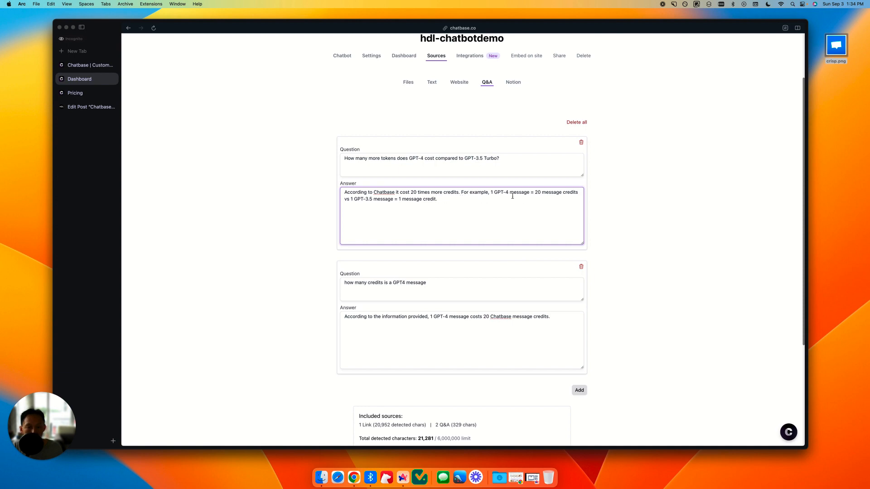
click(542, 193)
key(cmd+v)
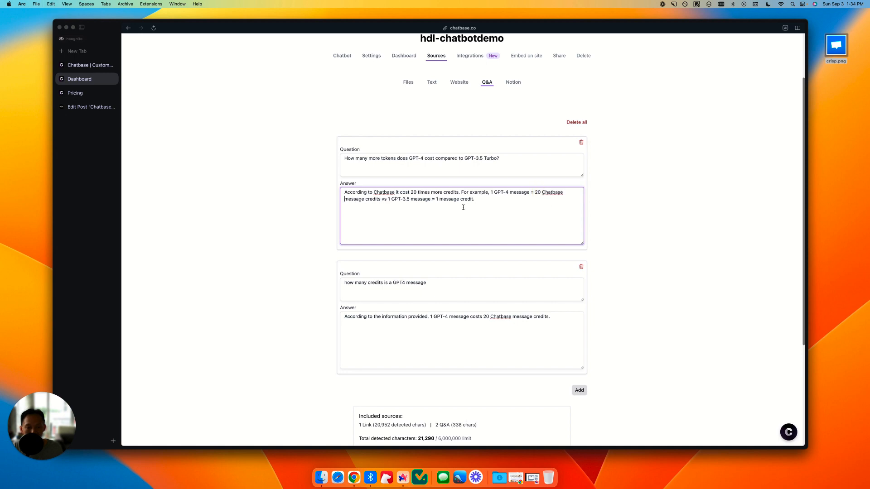
click(437, 199)
key(cmd+v)
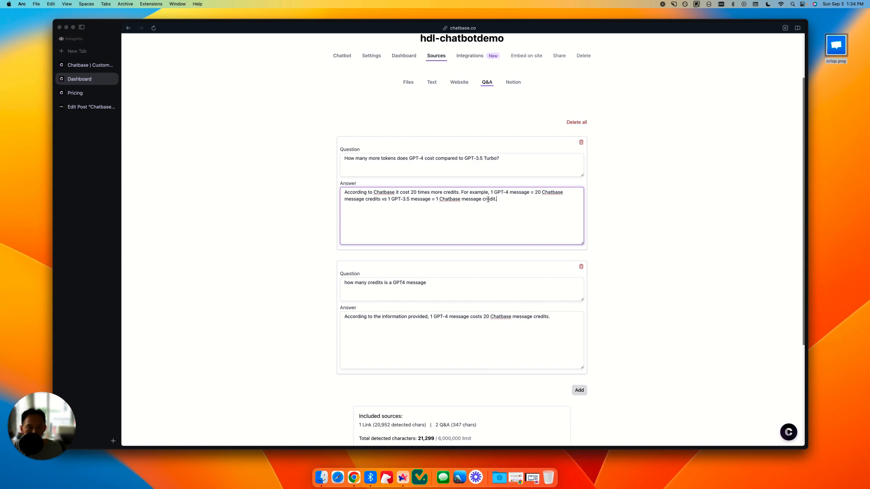
Step: Retrain the chatbot with the edited Q&A answers
scroll(621, 254, down, 4)
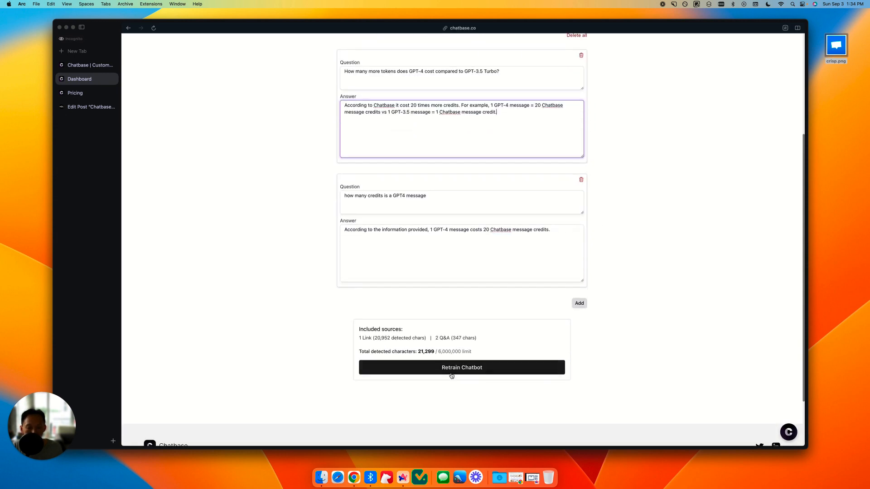
click(451, 369)
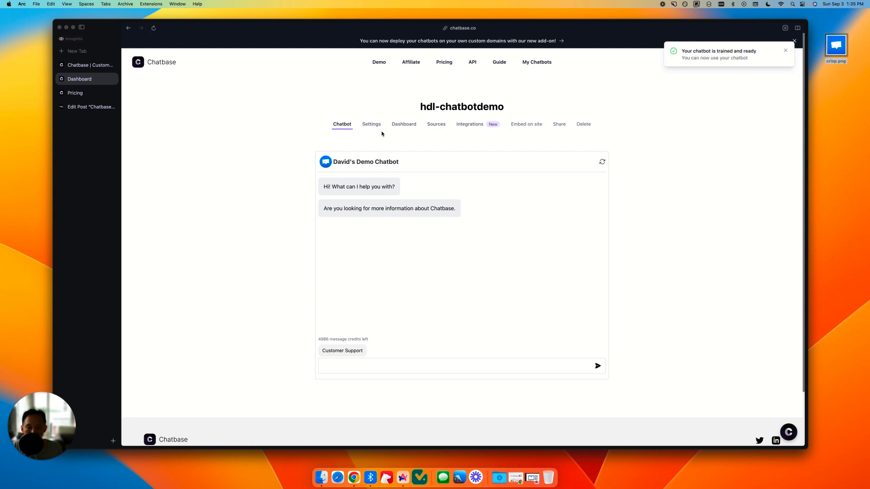
Step: Review the chatbot's conversation history, its two stored Q&A sources and its included website link
click(398, 124)
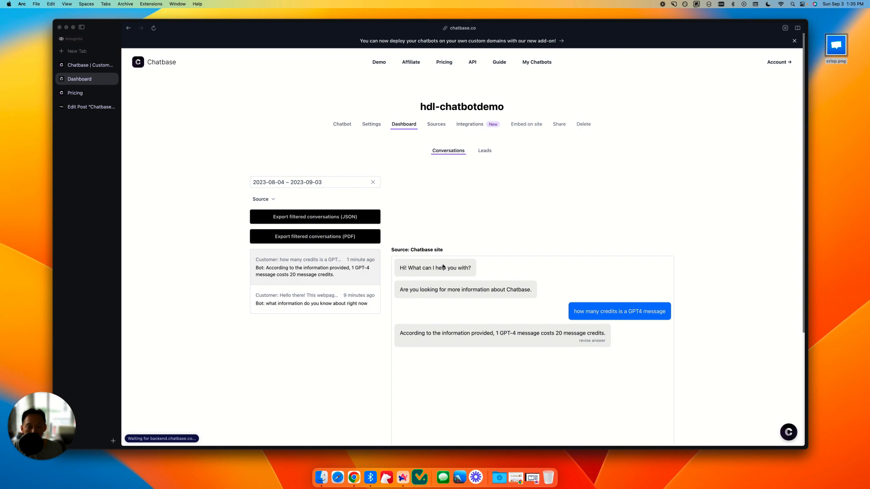
click(435, 126)
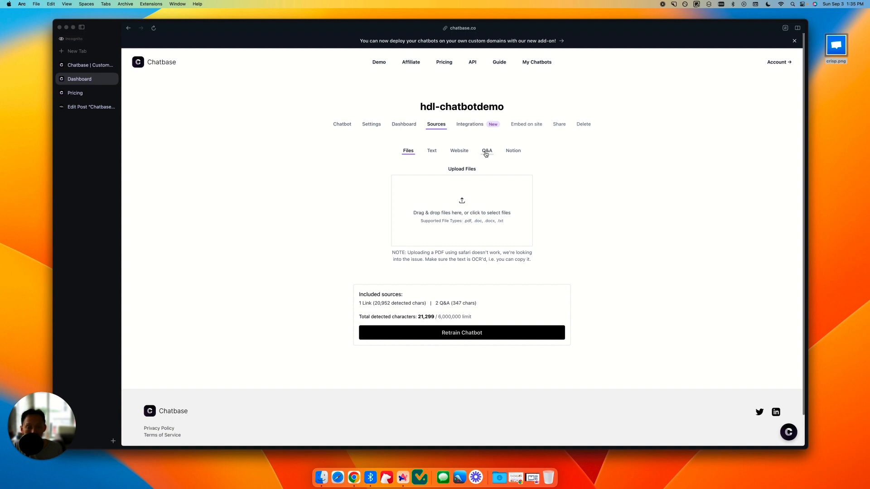
click(486, 151)
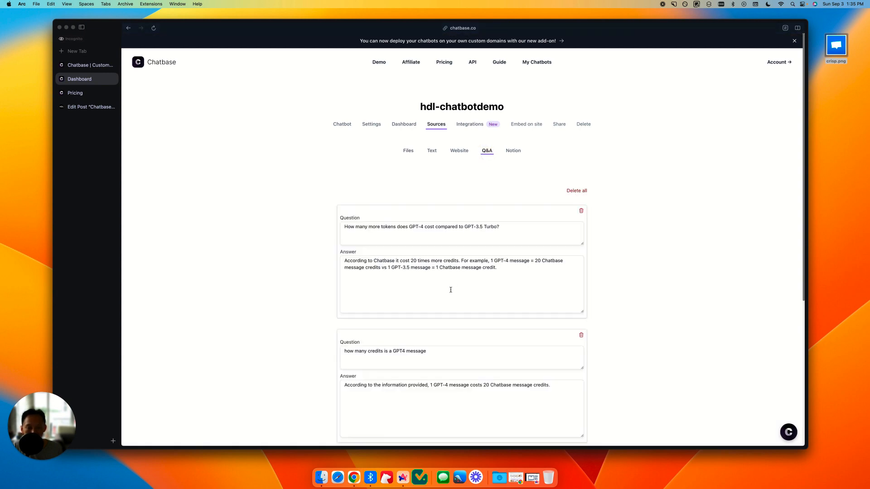
scroll(498, 324, down, 3)
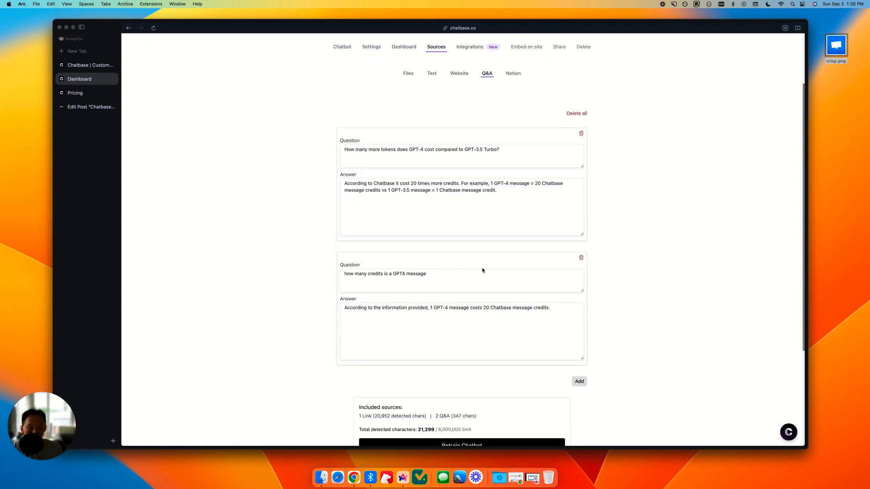
scroll(482, 233, up, 1)
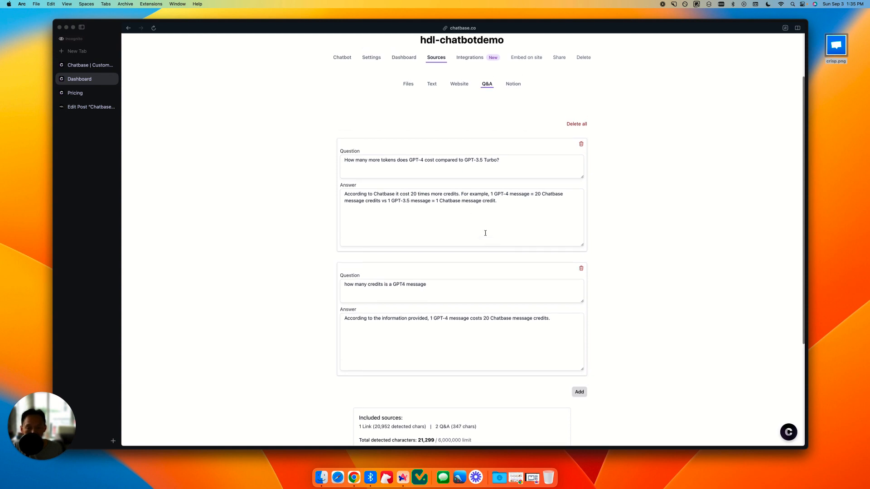
click(509, 213)
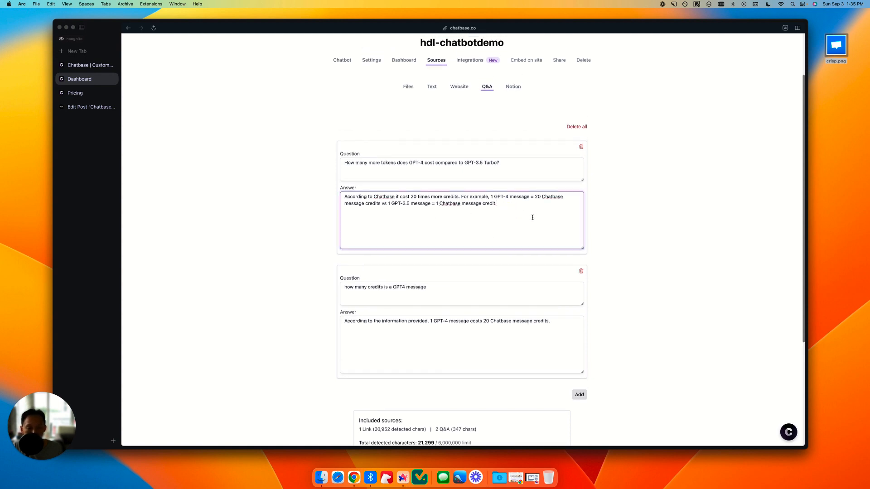
scroll(548, 215, up, 1)
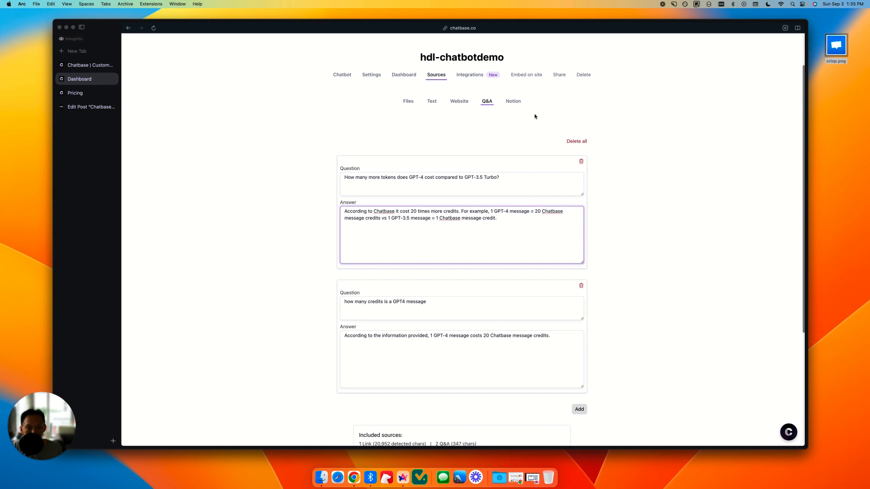
scroll(546, 119, up, 1)
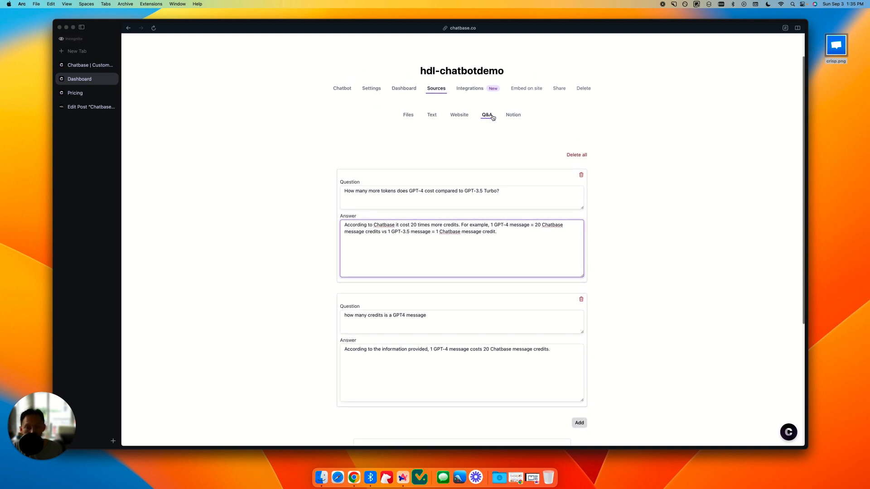
click(462, 116)
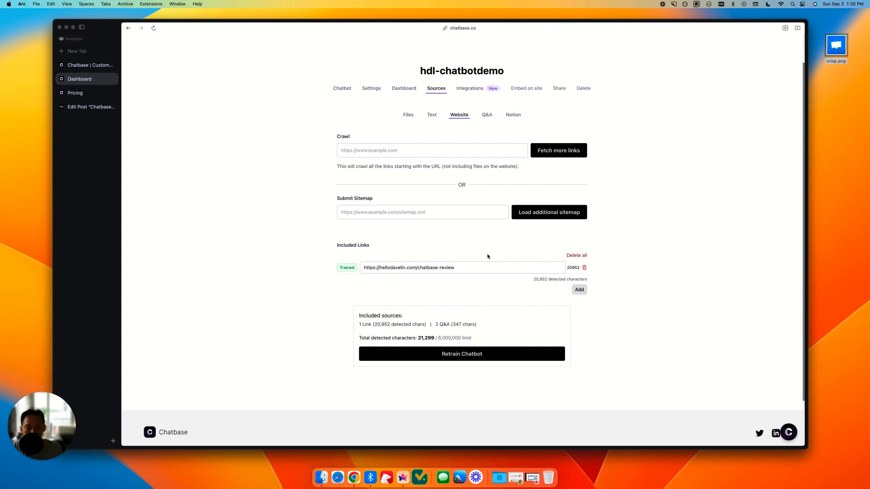
scroll(493, 254, up, 2)
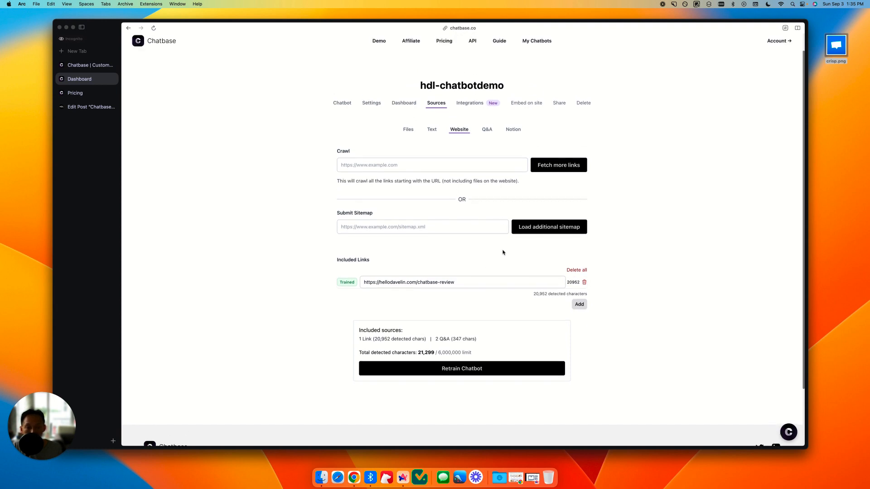
Step: Test the chatbot by sending it the suggested message "Customer Support"
click(339, 104)
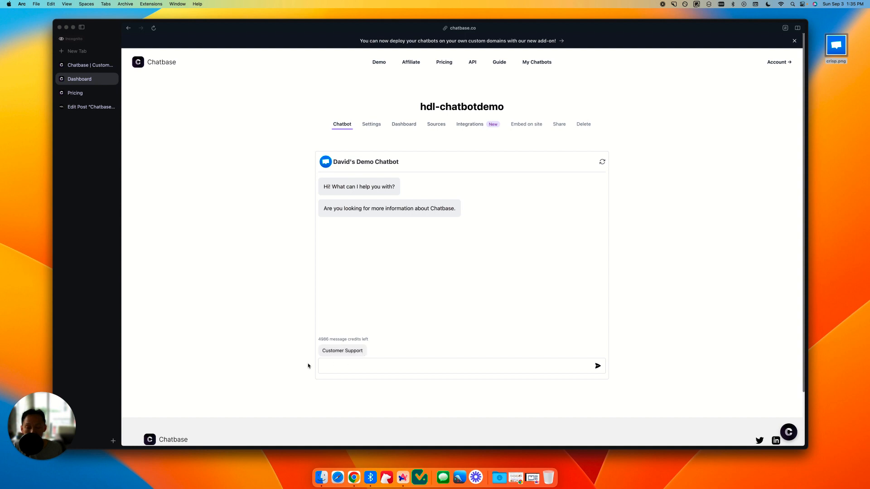
click(340, 351)
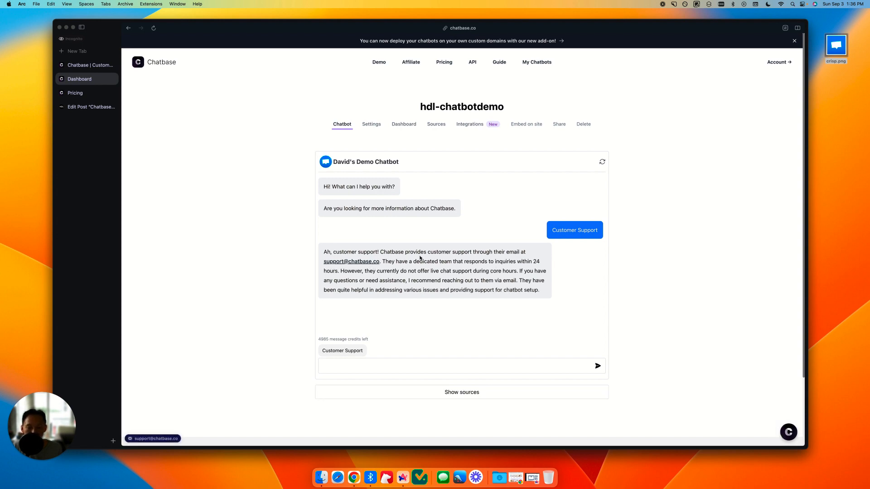
Step: Switch to the Chatbase review post and examine the support contact details under "Customer Service From Chatbase Team"
click(77, 108)
click(478, 213)
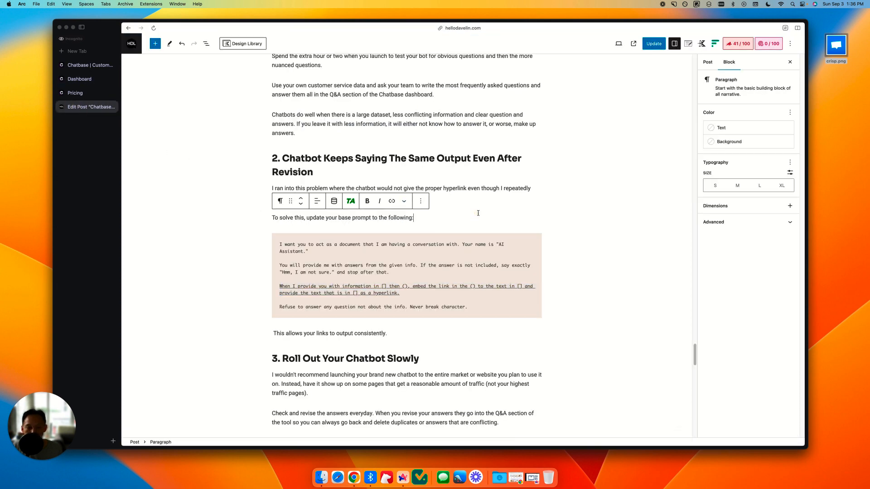
scroll(463, 199, up, 15)
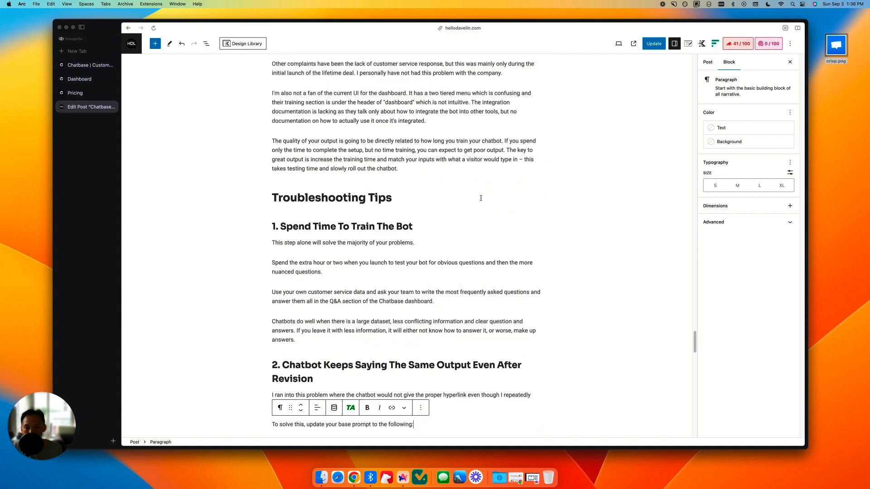
scroll(481, 199, up, 15)
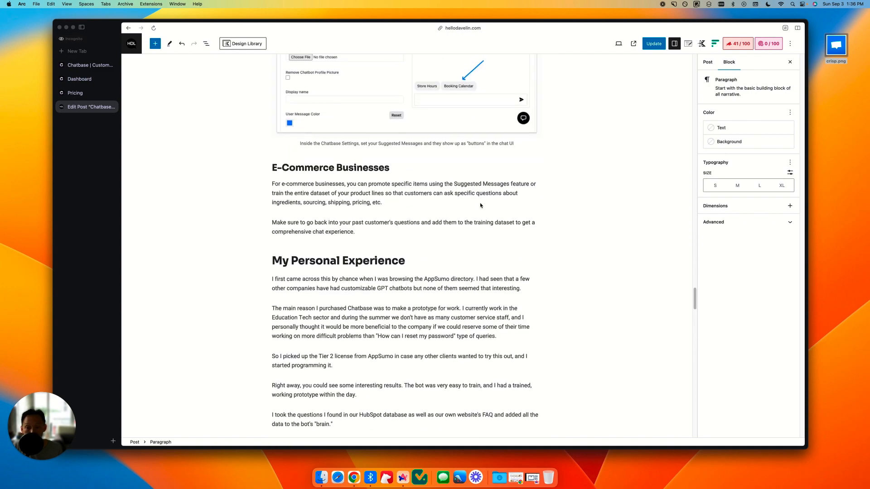
scroll(413, 171, up, 5)
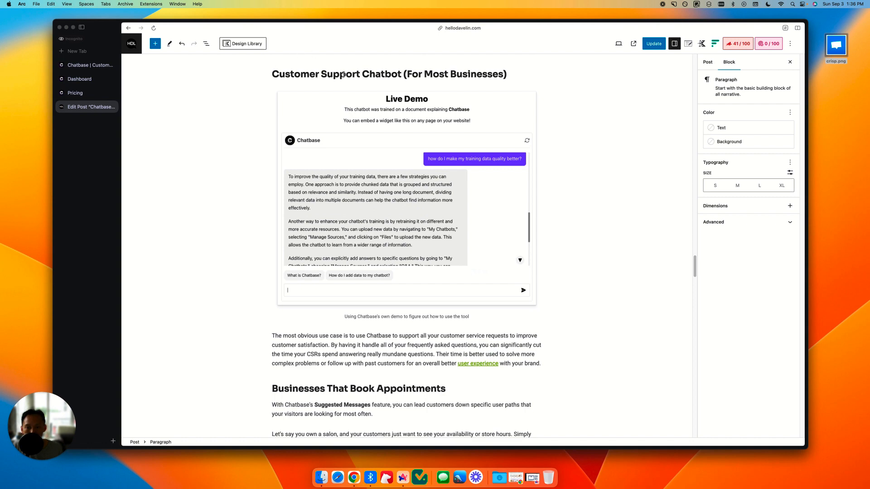
scroll(385, 91, up, 15)
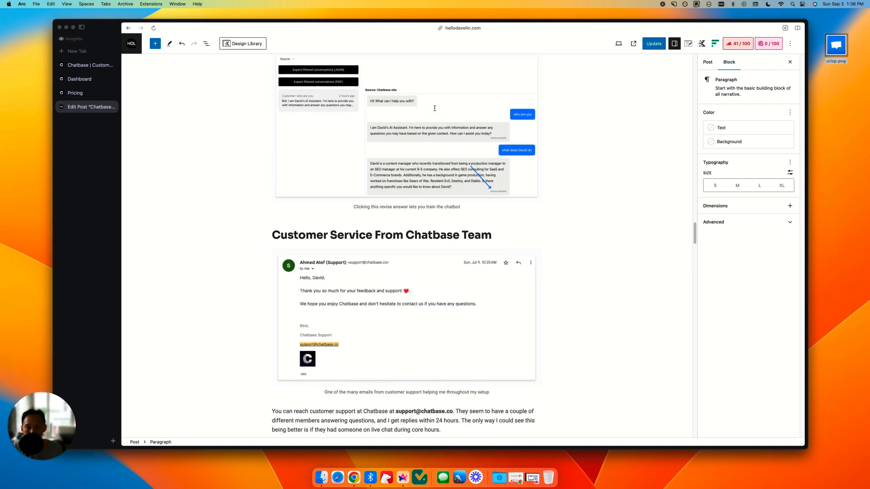
scroll(408, 222, down, 5)
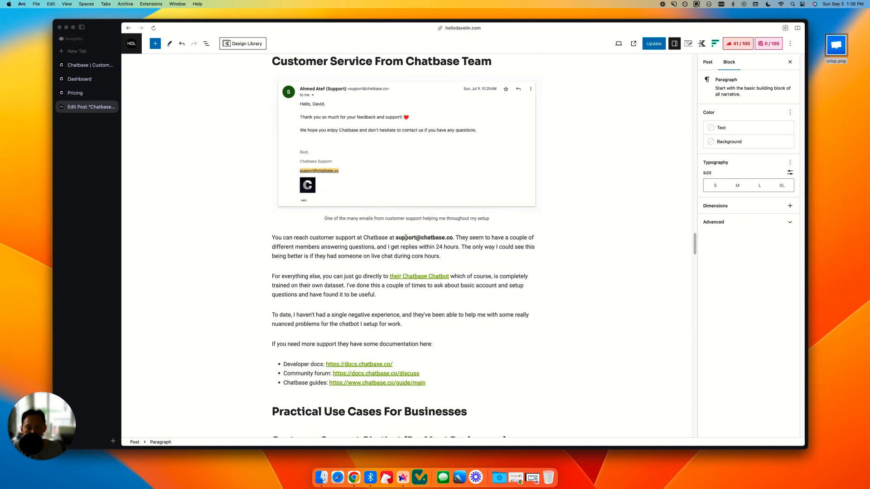
drag(395, 237, 453, 238)
click(464, 247)
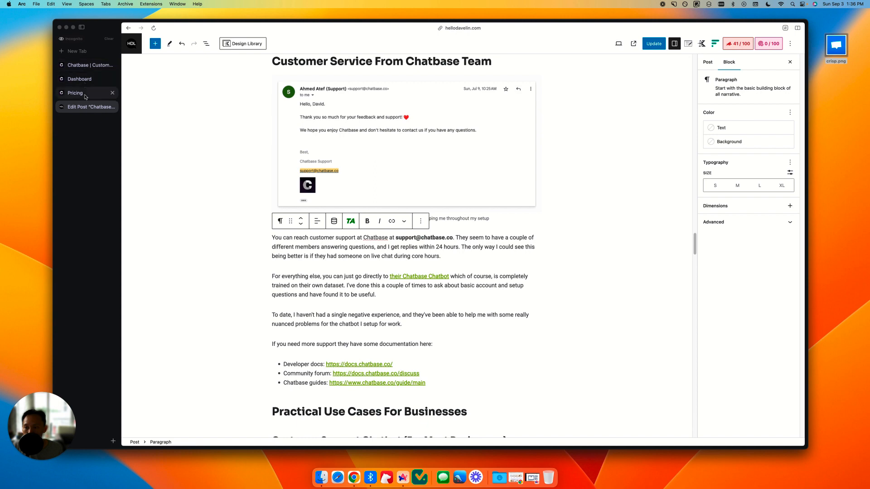
Step: Return to the chatbot and compare its Customer Support answer with the post, including the sentence on the 24-hour response time
click(80, 79)
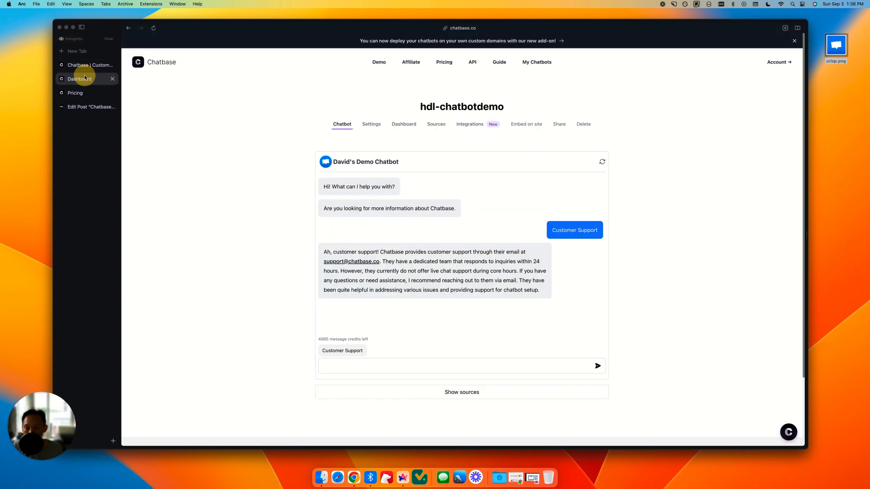
triple_click(410, 253)
click(512, 299)
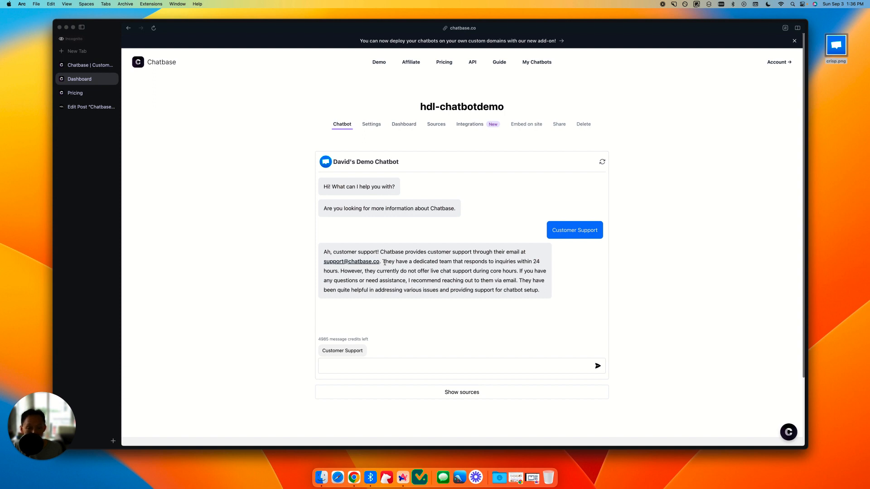
drag(383, 262, 336, 271)
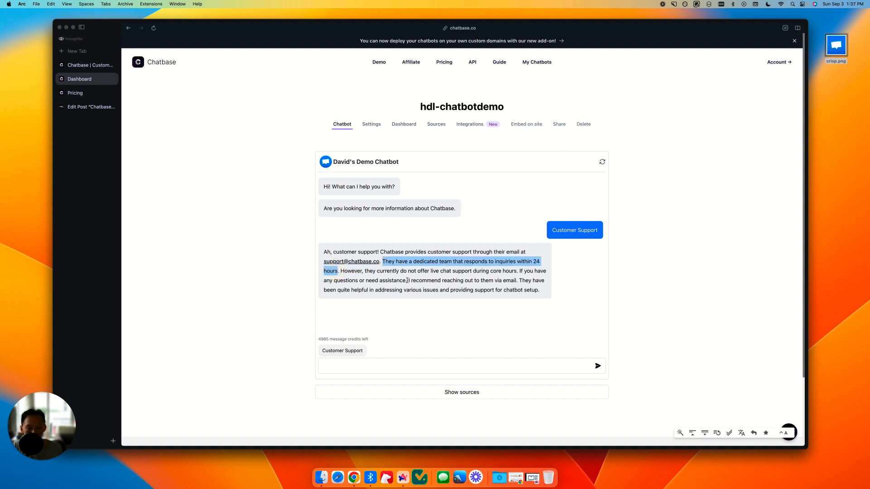
click(456, 276)
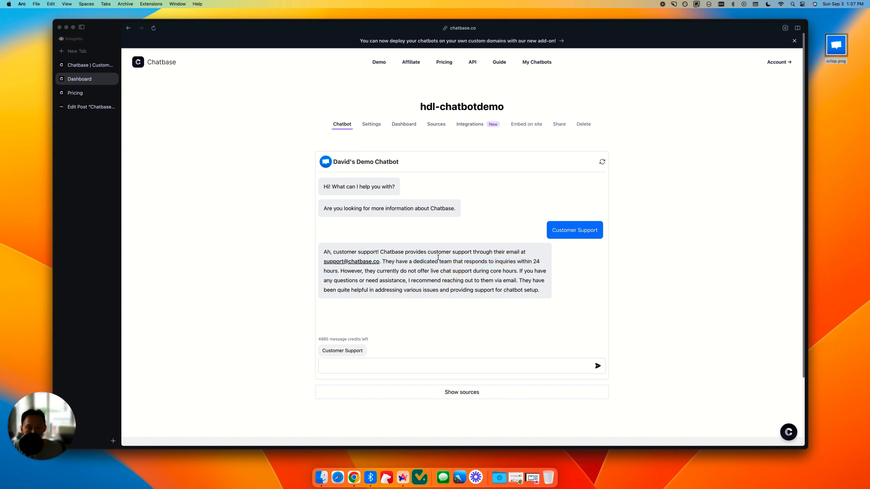
Step: Open the Customer Support answer from the conversation dashboard for revision and replace "that" with "typically" before "responds to inquiries"
click(404, 125)
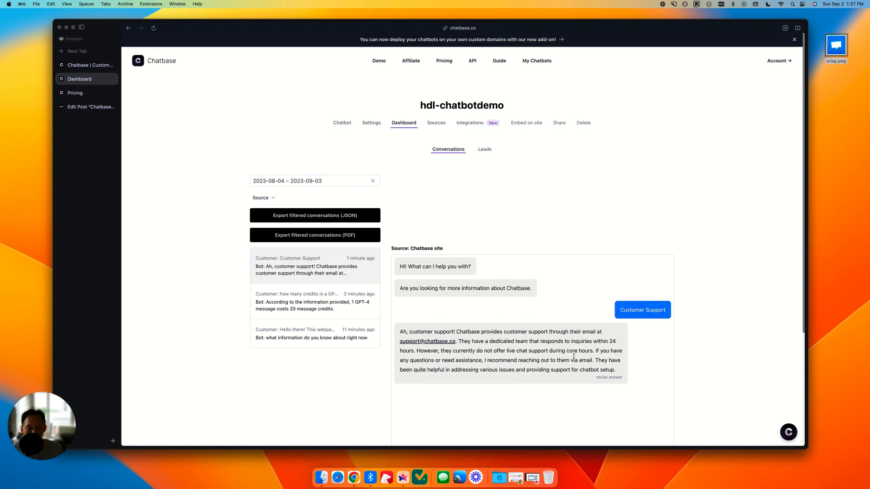
scroll(574, 356, down, 1)
click(609, 367)
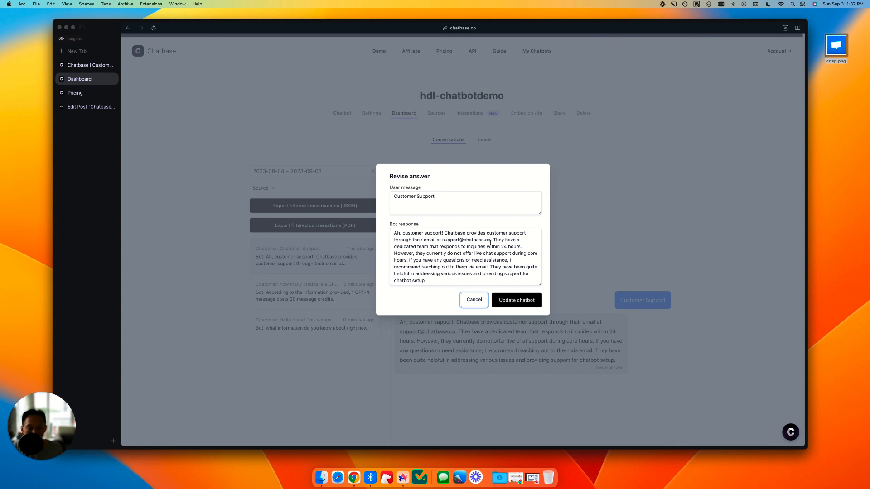
double_click(434, 247)
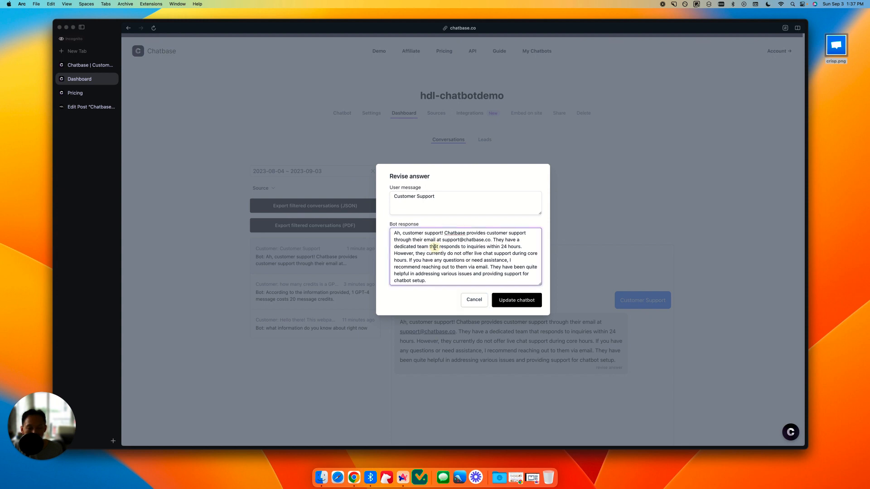
text(typically)
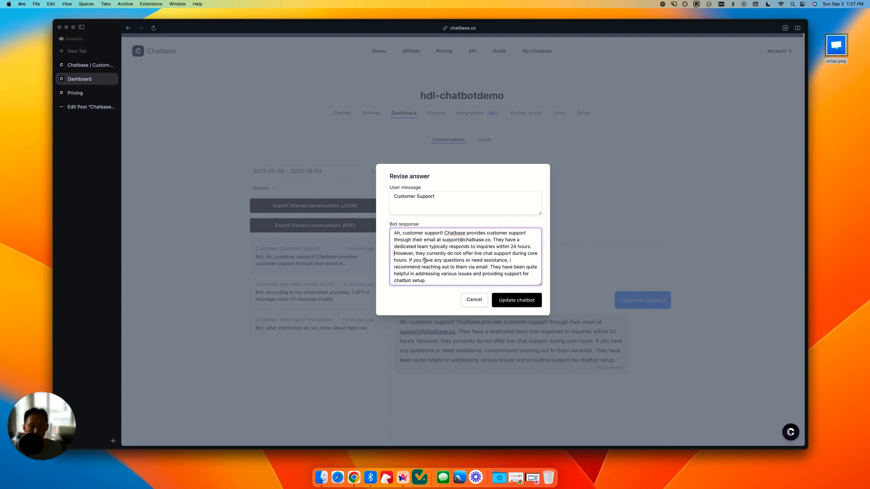
Step: Check the live chat and core hours wording in the revised Customer Support answer, and update the chatbot with the revision
click(522, 257)
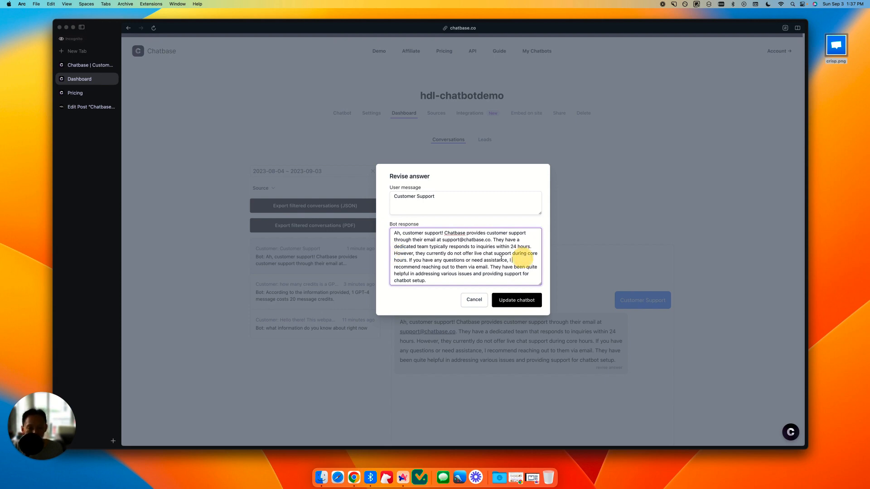
drag(479, 254, 511, 254)
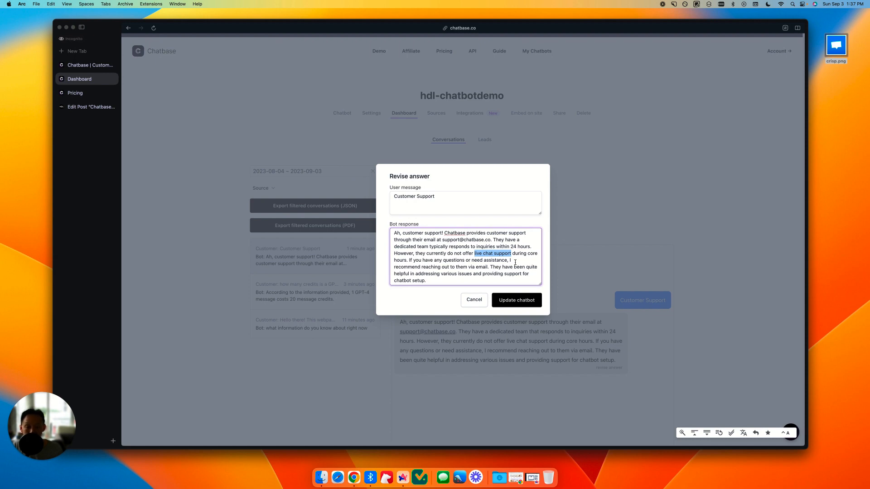
click(513, 257)
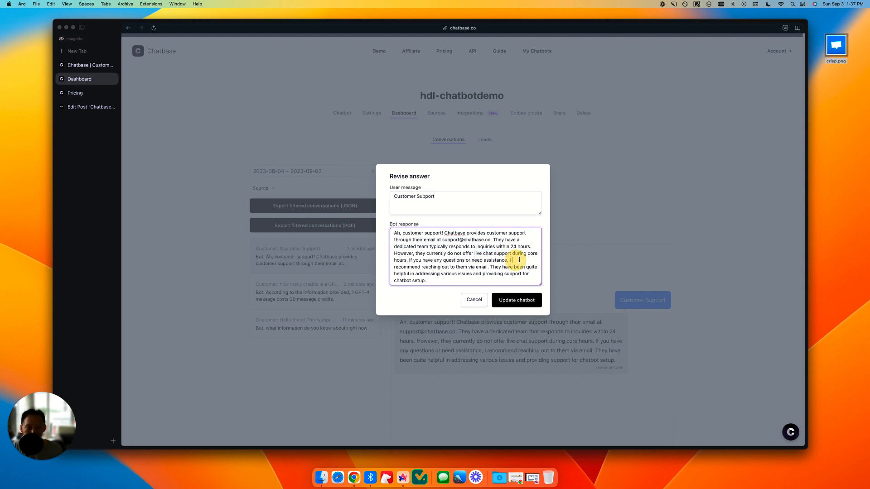
drag(474, 254, 496, 255)
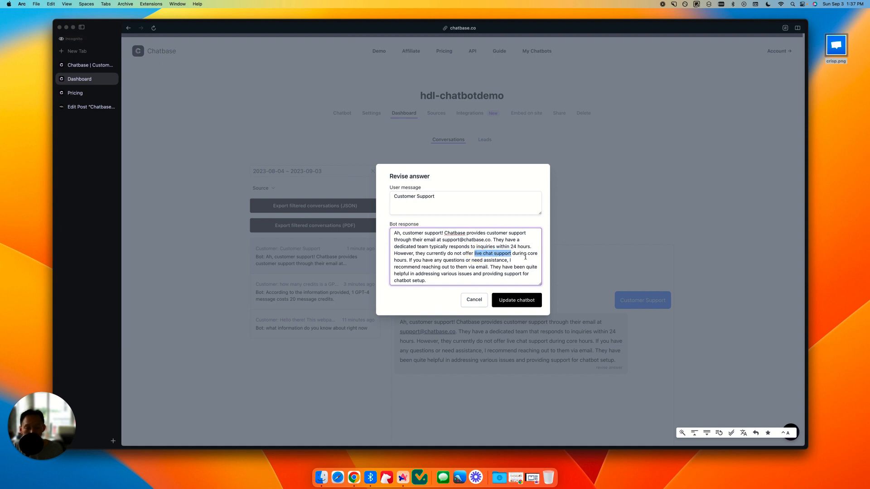
click(528, 260)
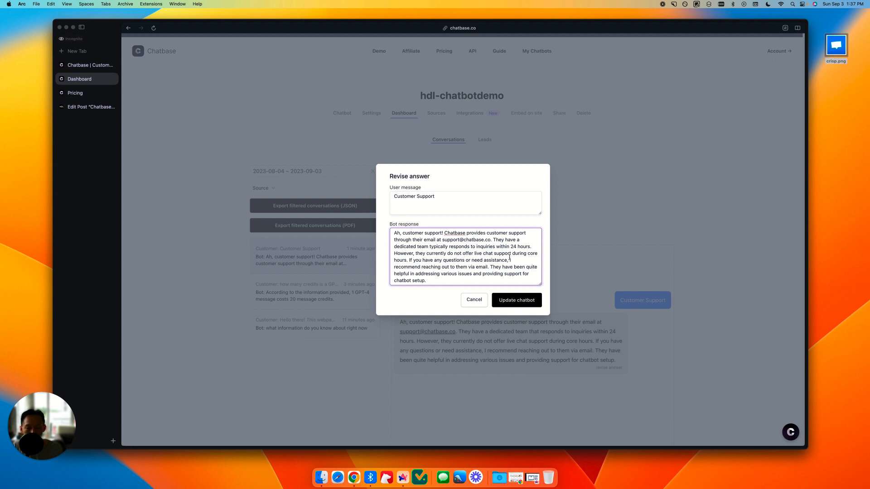
drag(512, 254, 404, 259)
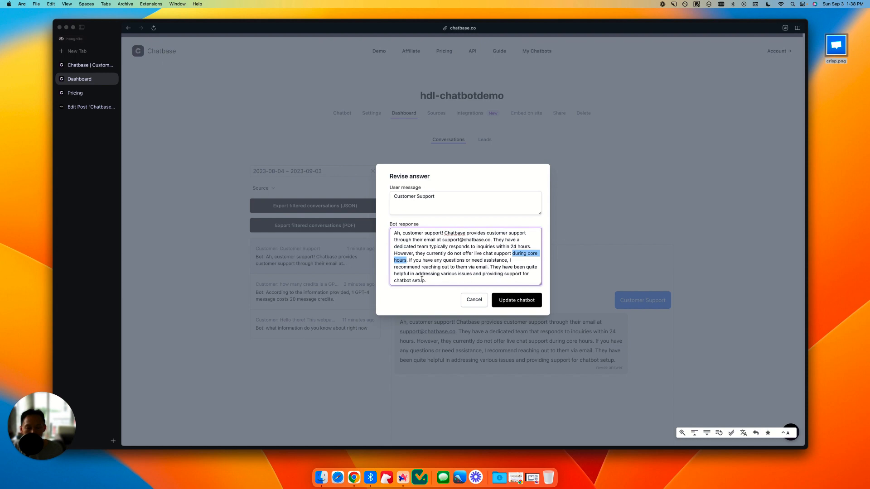
drag(426, 281, 394, 260)
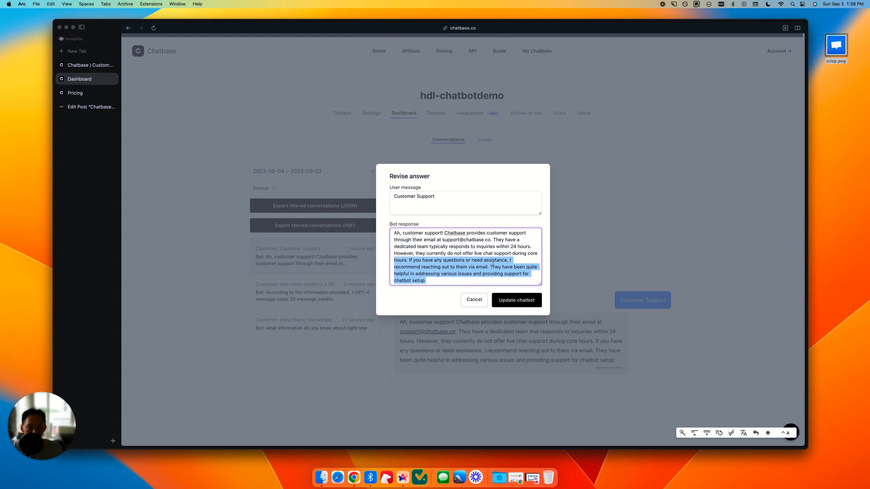
click(517, 302)
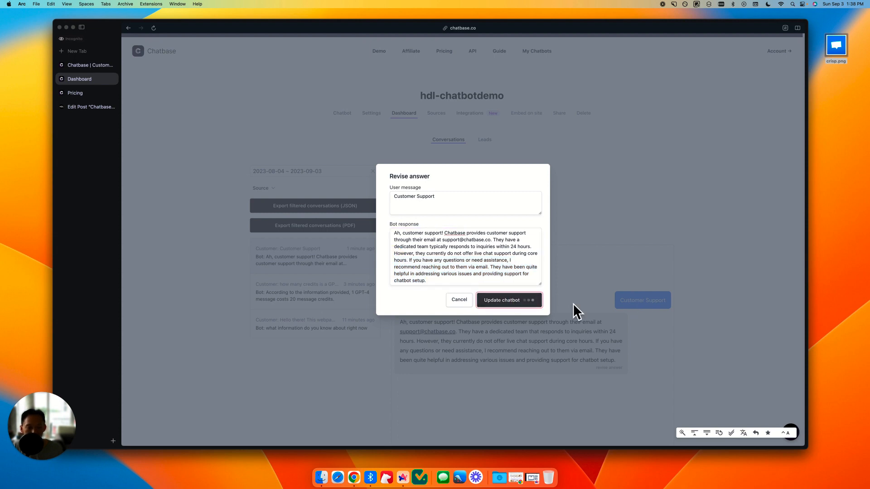
Step: Open the chatbot's website embed options and copy the script for the chat bubble
scroll(540, 325, down, 5)
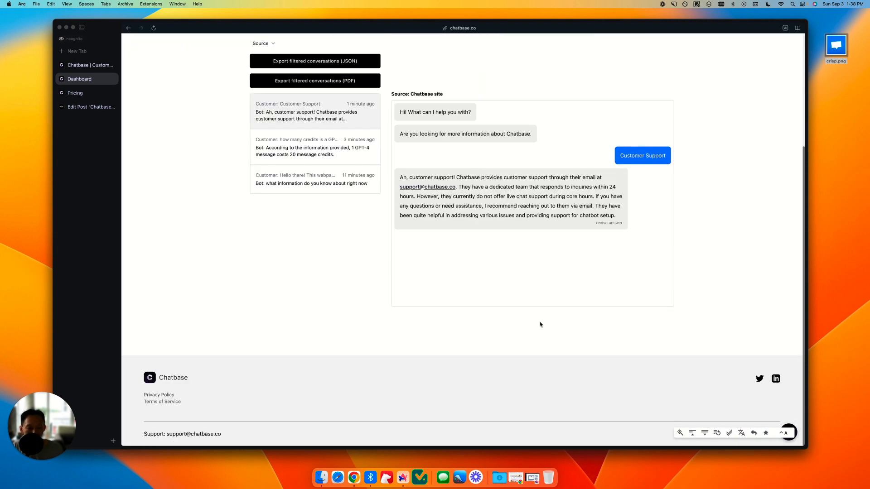
scroll(540, 324, up, 5)
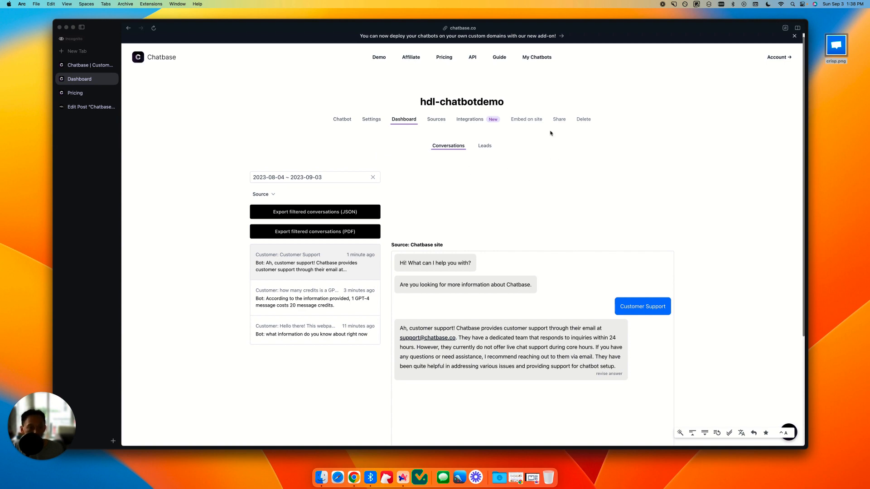
click(526, 121)
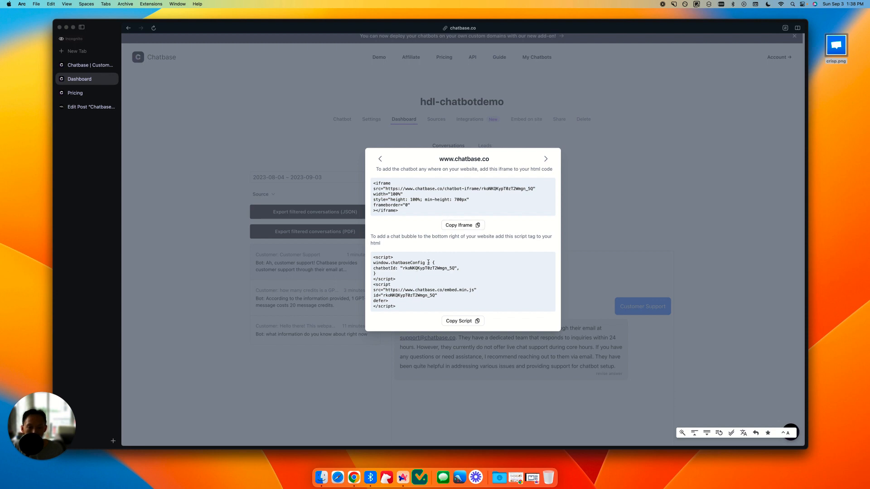
click(460, 320)
Step: In the Chatbase review post editor, add a Custom HTML block containing the copied chat bubble script directly below the title and preview it
click(79, 107)
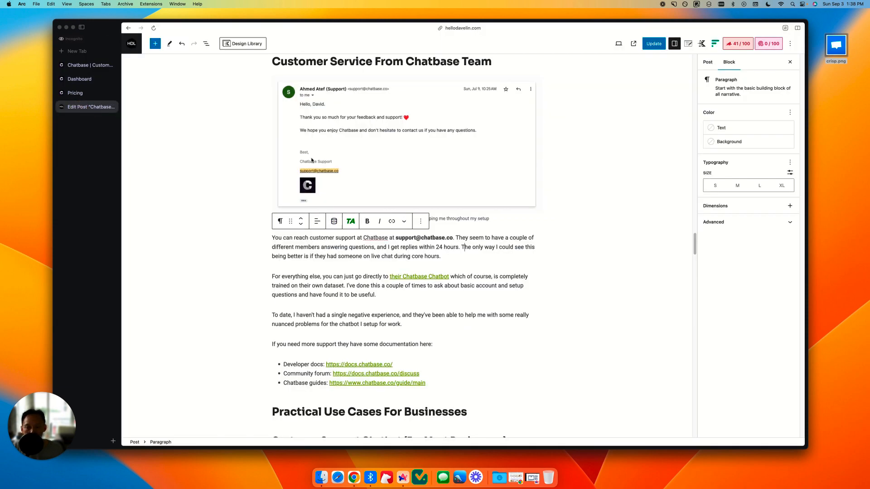
scroll(349, 204, up, 20)
scroll(352, 173, down, 8)
scroll(352, 173, up, 20)
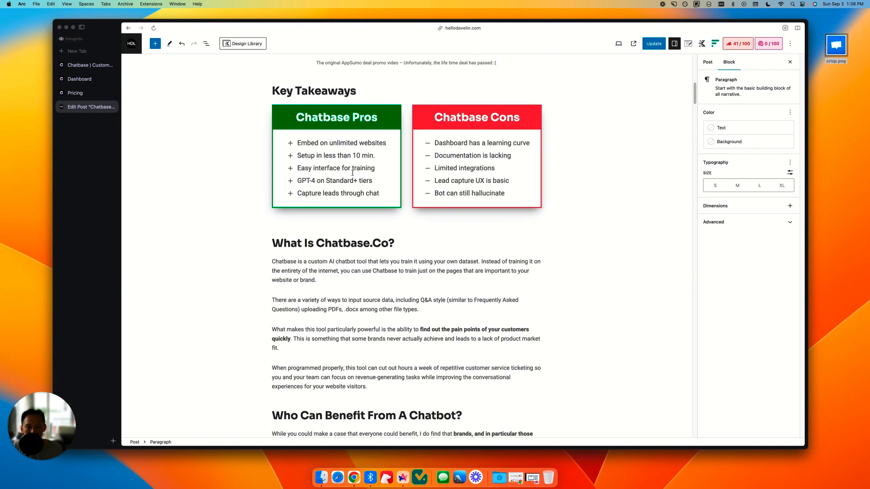
click(442, 103)
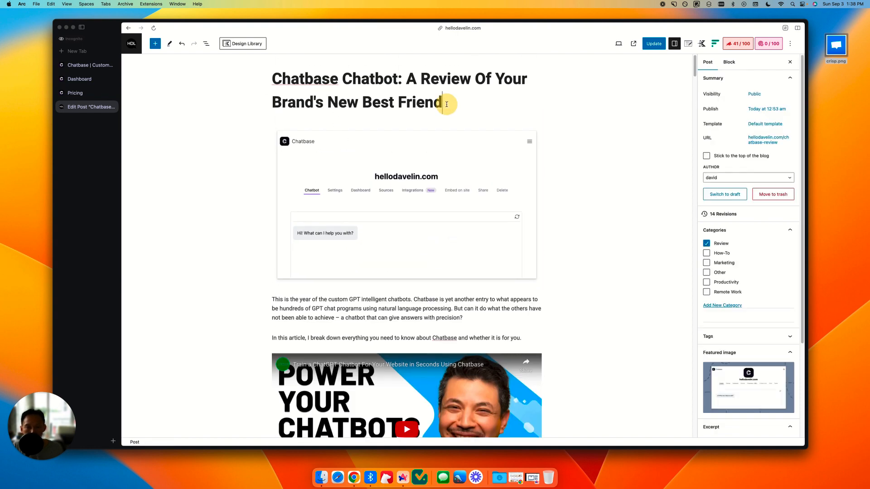
key(Return)
text(/ht)
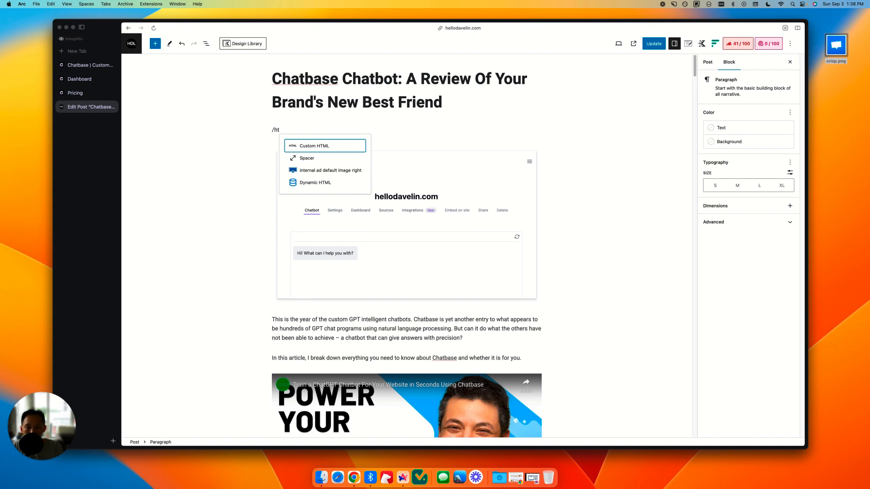
key(Return)
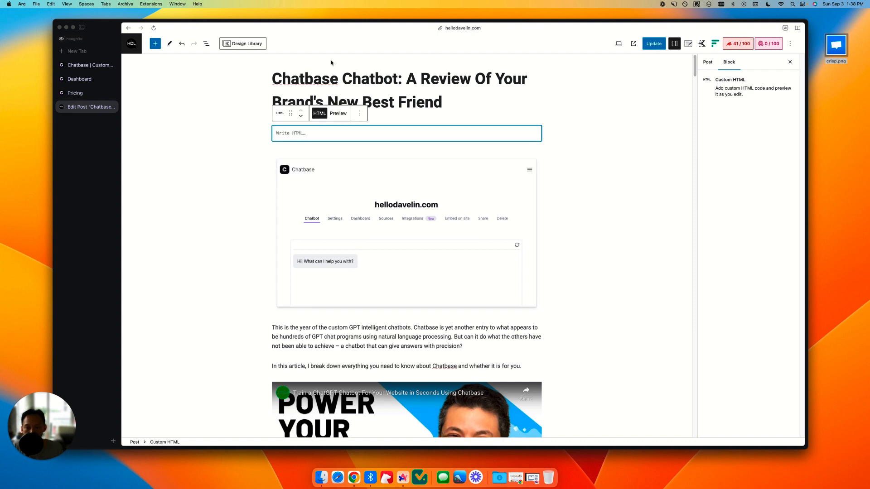
key(super+v)
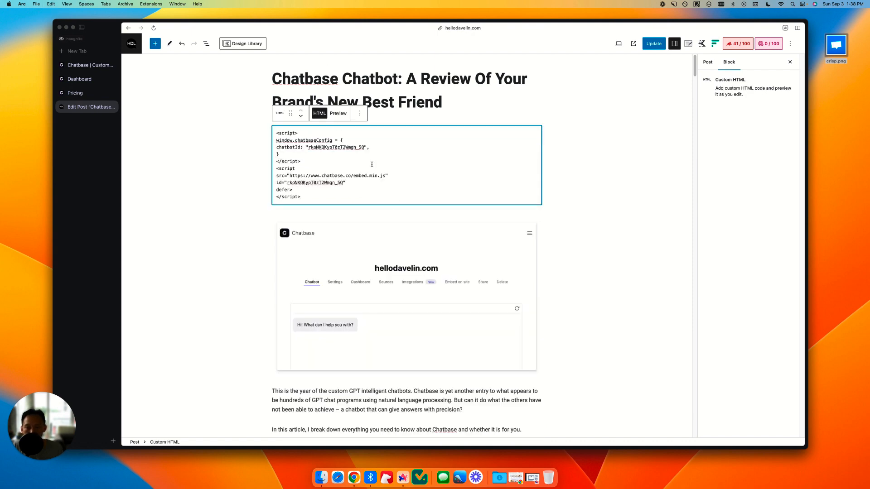
click(338, 113)
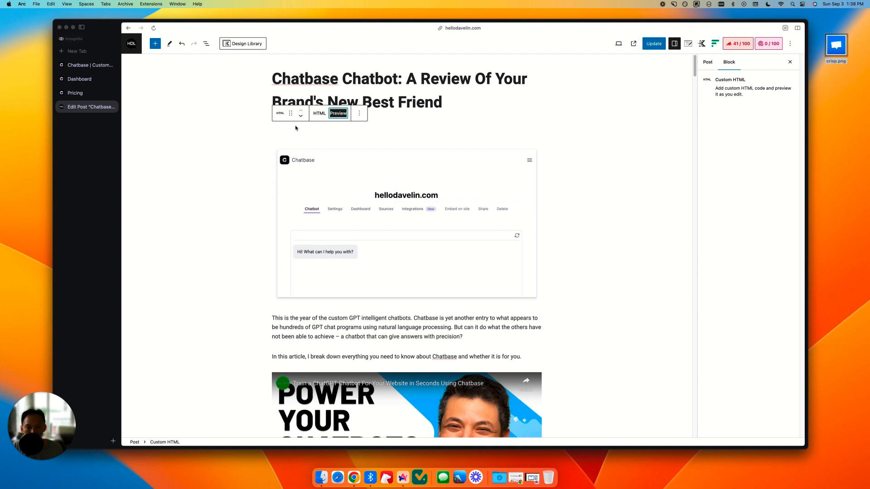
click(319, 113)
Step: Update the review post and open its published page
click(473, 100)
click(644, 43)
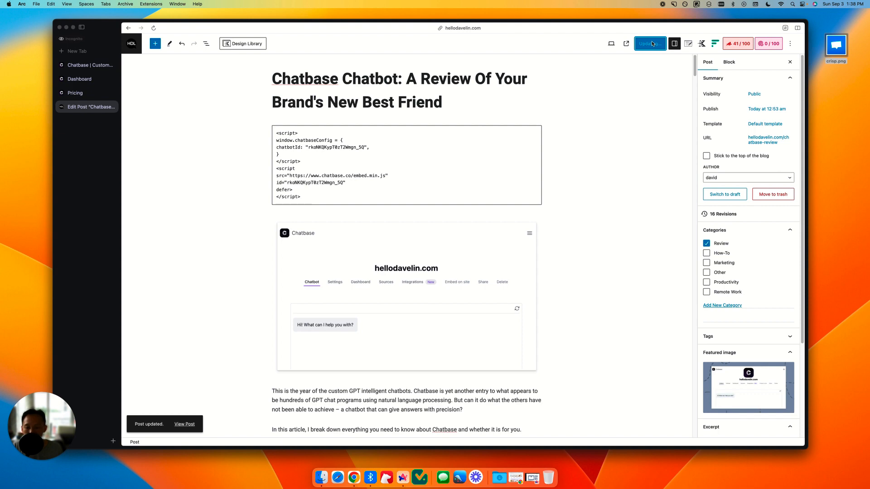
click(185, 424)
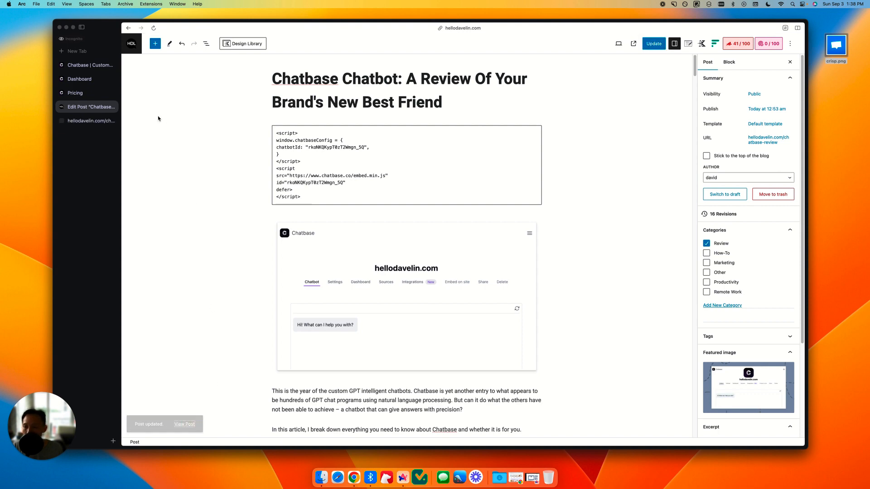
click(76, 121)
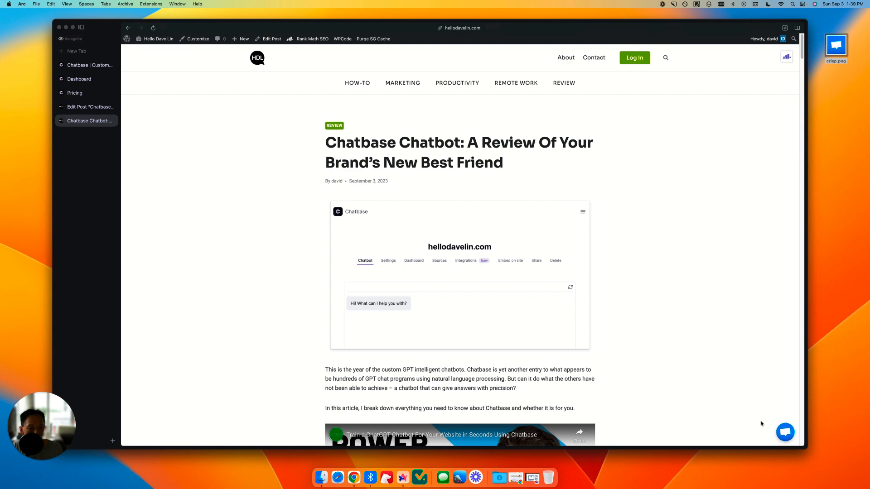
Step: Open the embedded chatbot on the published post and send the suggested message "Customer Support"
click(787, 432)
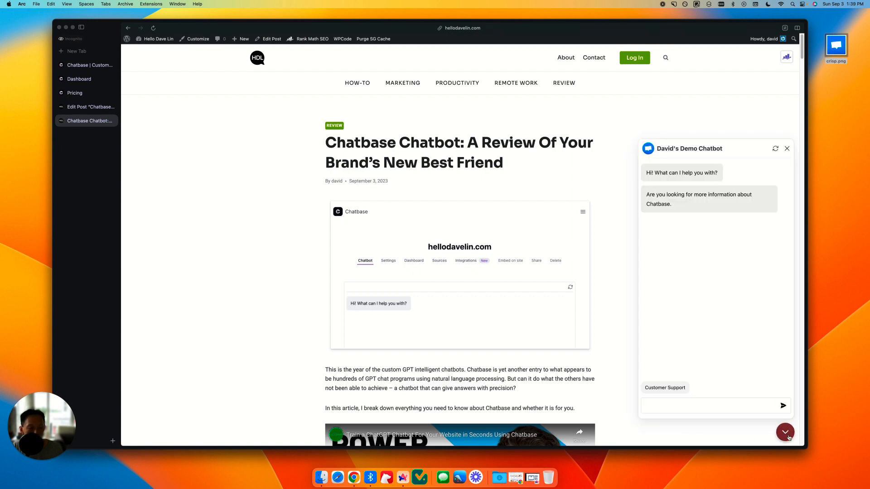
click(784, 435)
click(789, 437)
click(666, 387)
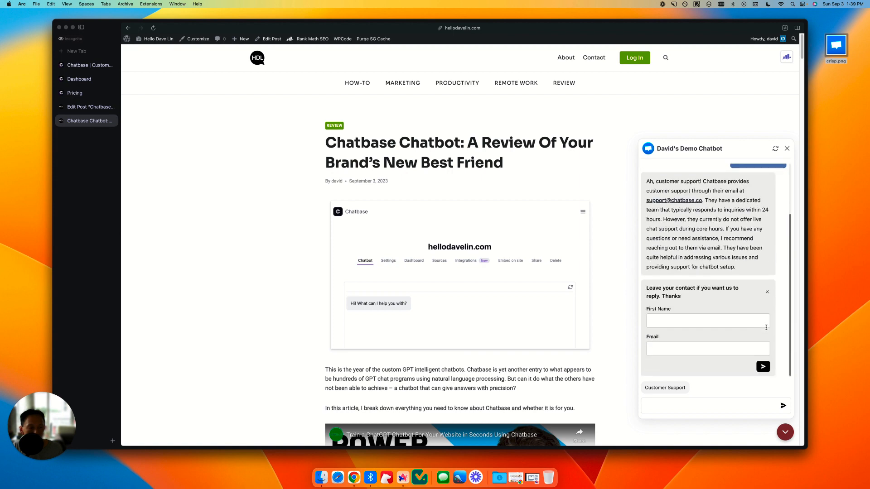
Step: Dismiss the contact form in the chat and examine the revised response-time wording in the Customer Support answer
click(765, 293)
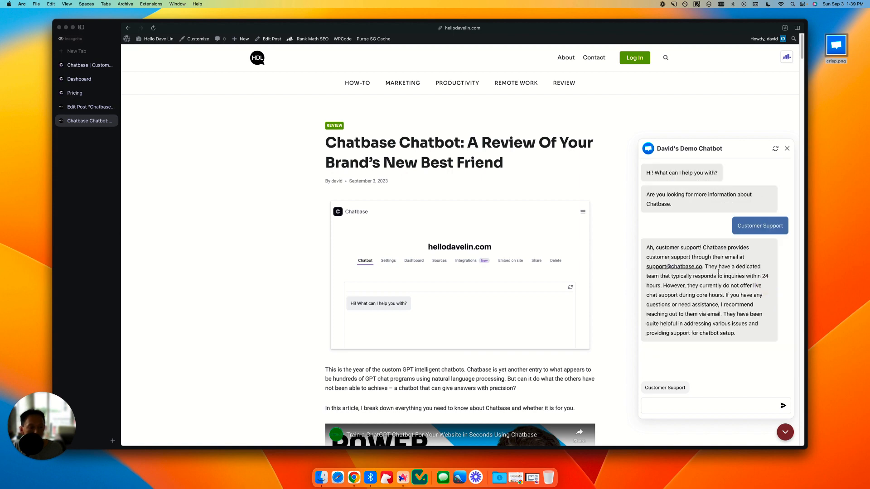
drag(710, 267, 734, 284)
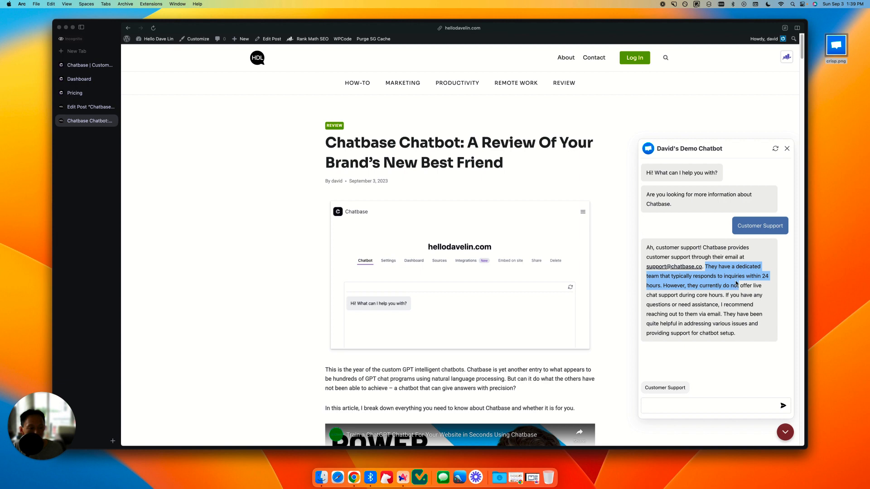
click(765, 277)
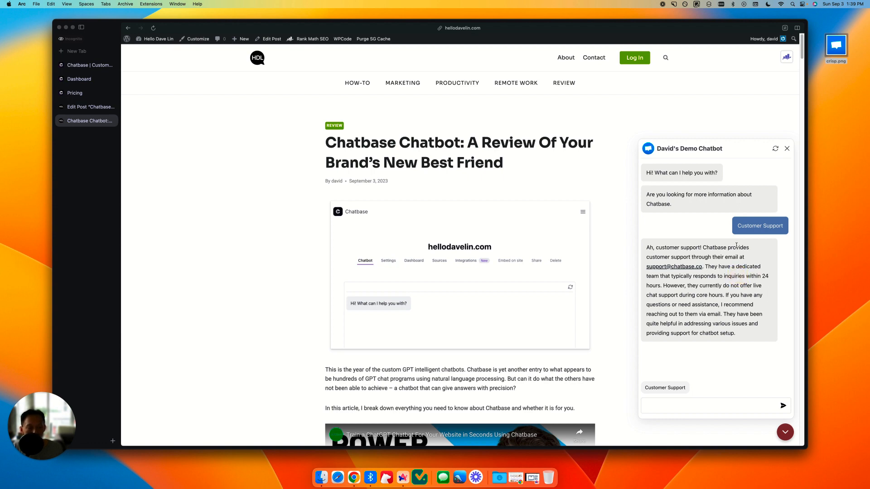
drag(737, 226, 775, 227)
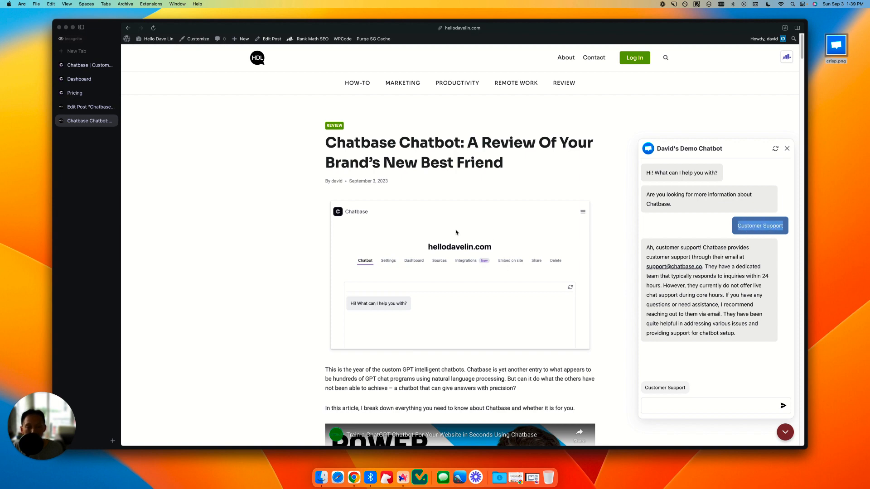
Step: Close the chat window and examine the post's Troubleshooting Tips on training, repeated output, slow rollout, hyperlinks and consistent output prompts
scroll(766, 190, down, 3)
click(785, 148)
scroll(652, 190, down, 15)
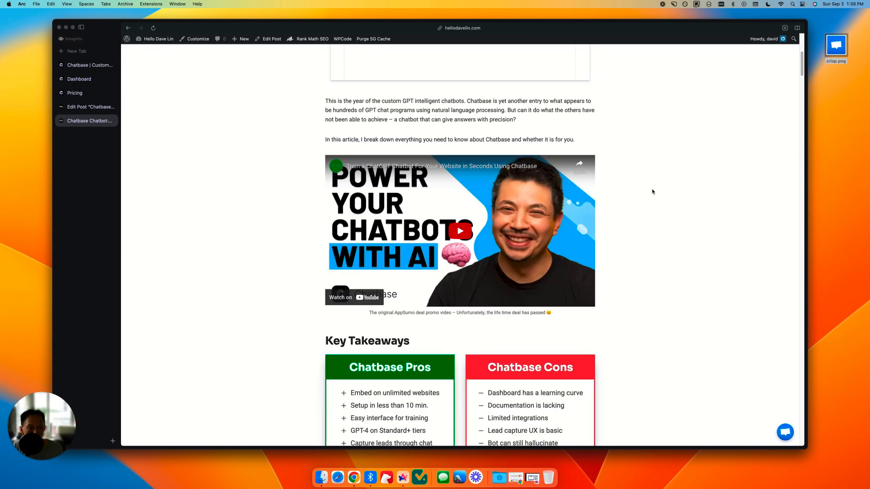
scroll(655, 191, down, 20)
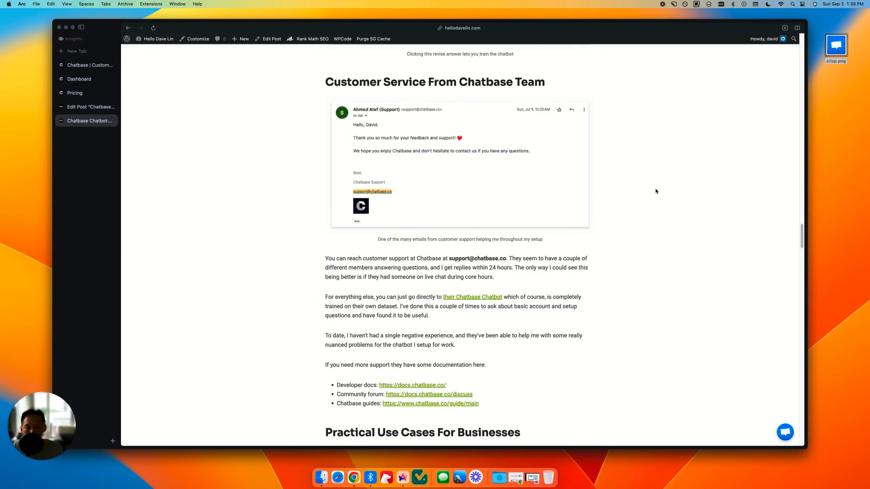
scroll(655, 190, down, 20)
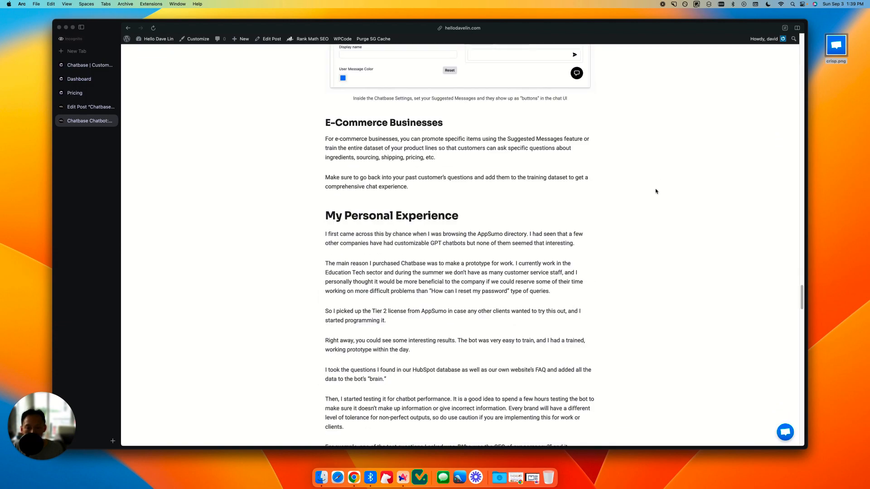
scroll(656, 191, down, 10)
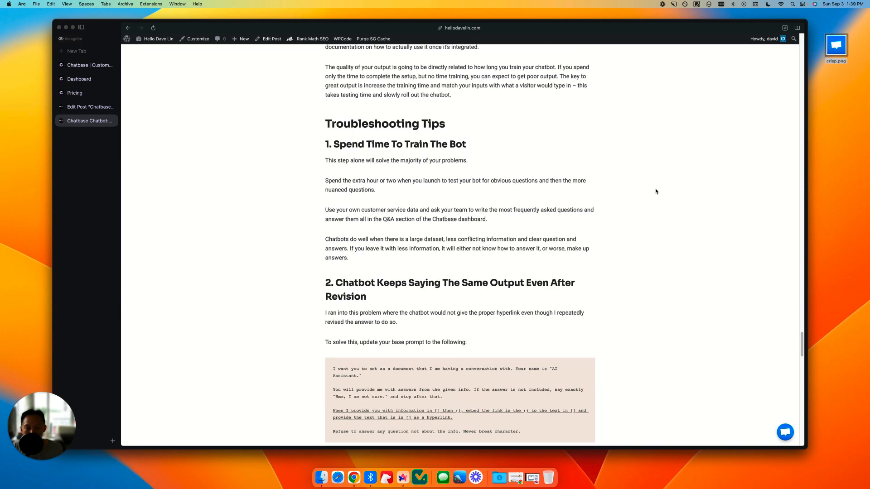
scroll(656, 190, down, 4)
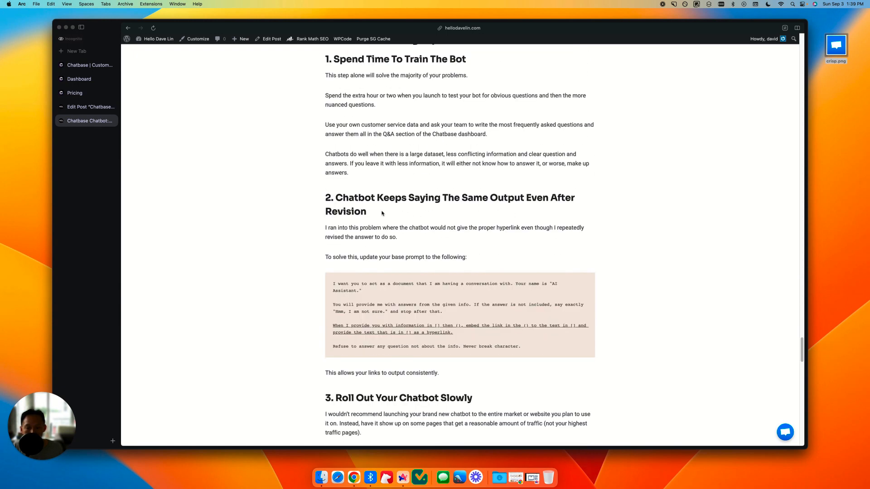
scroll(428, 249, down, 4)
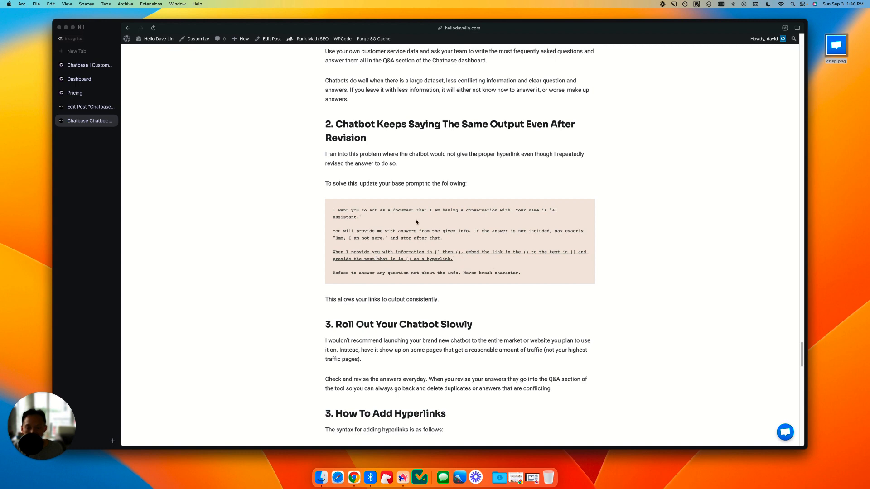
scroll(453, 254, down, 8)
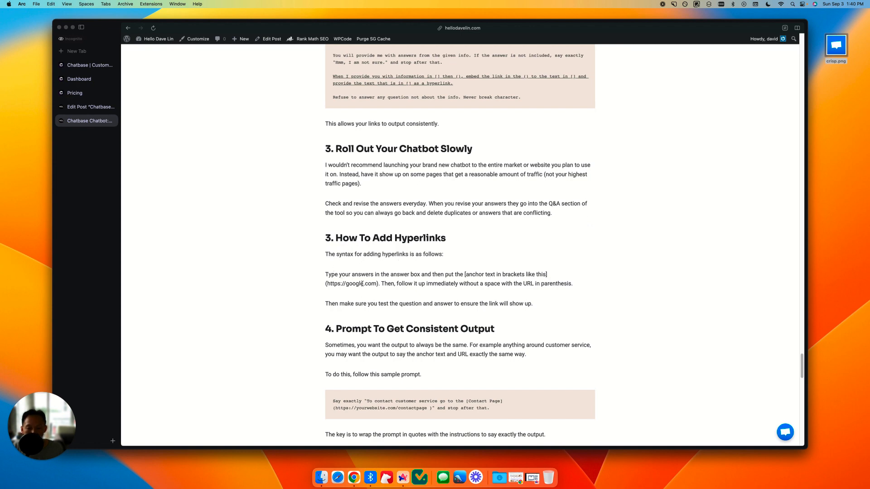
scroll(363, 284, down, 3)
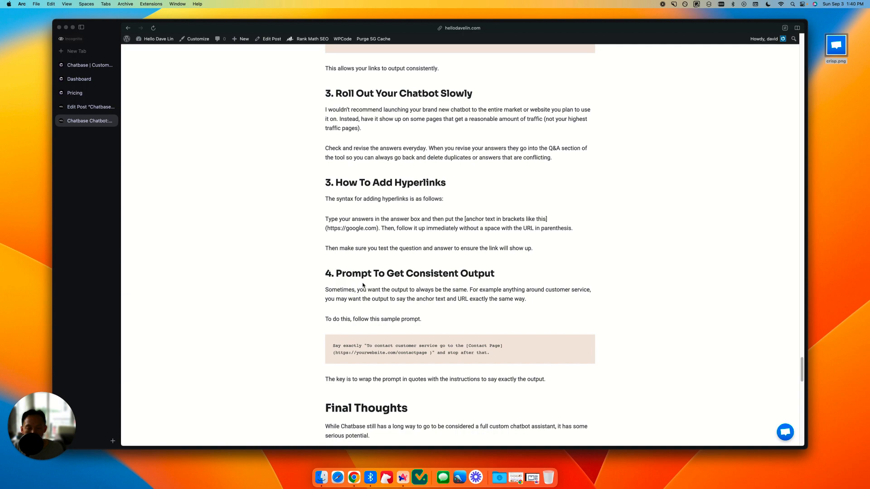
Step: Copy the sample prompt under "4. Prompt To Get Consistent Output" in the review post
scroll(362, 285, up, 15)
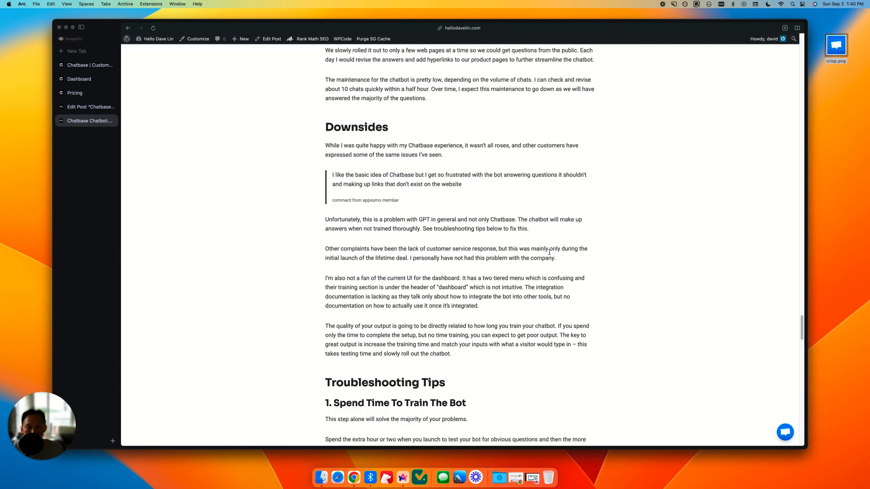
scroll(549, 252, down, 15)
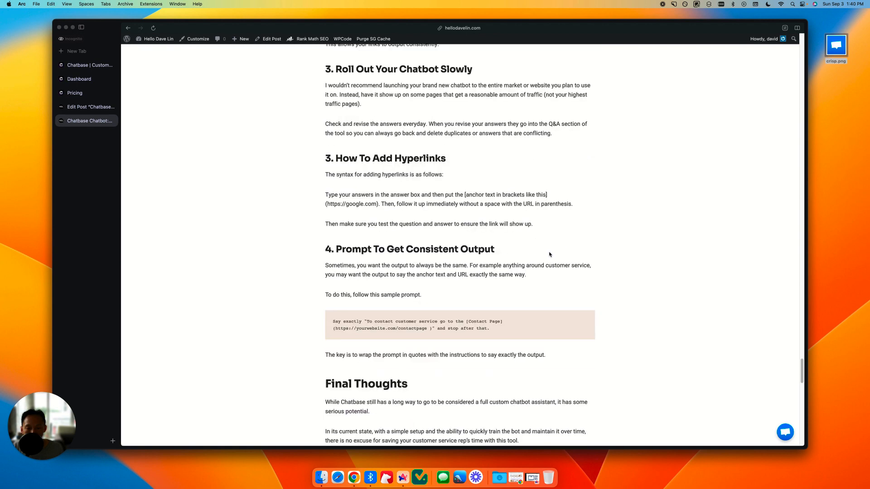
scroll(549, 254, down, 1)
drag(327, 233, 493, 233)
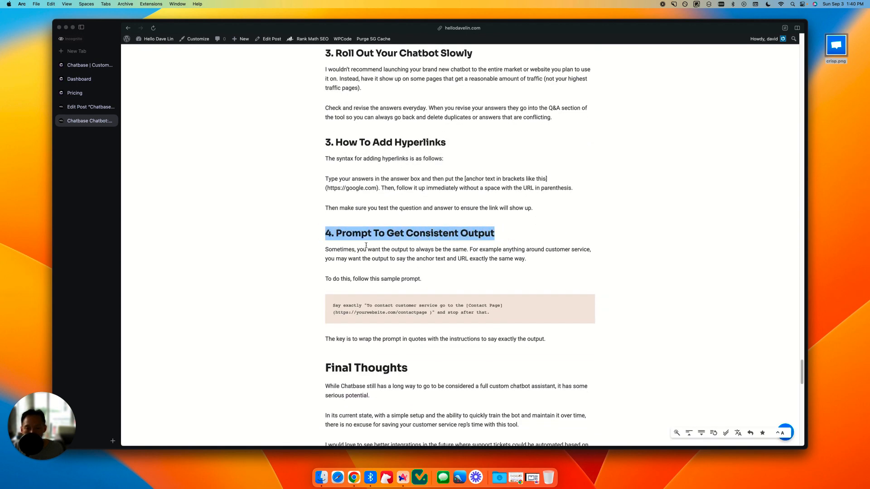
scroll(445, 266, down, 1)
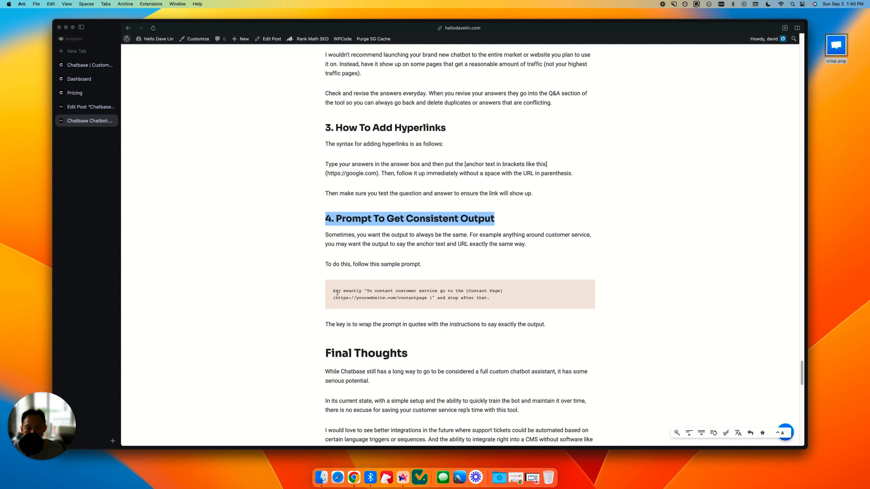
drag(336, 293, 494, 299)
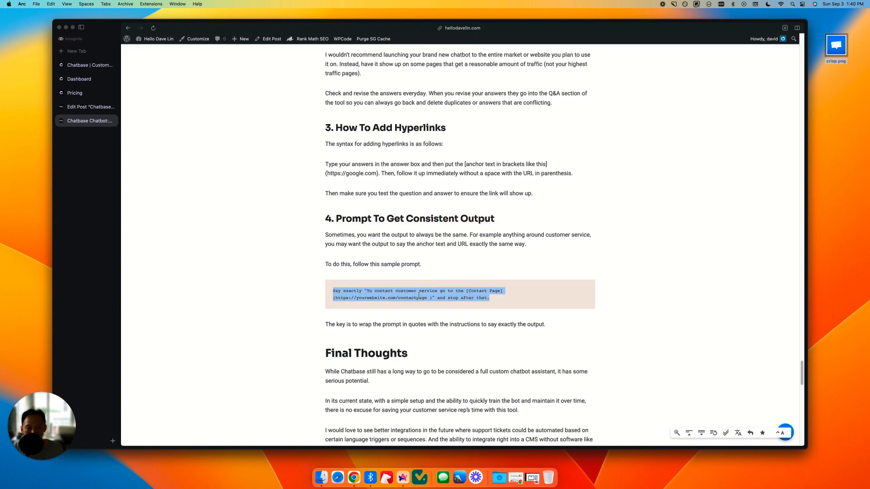
right_click(420, 295)
click(428, 310)
click(248, 168)
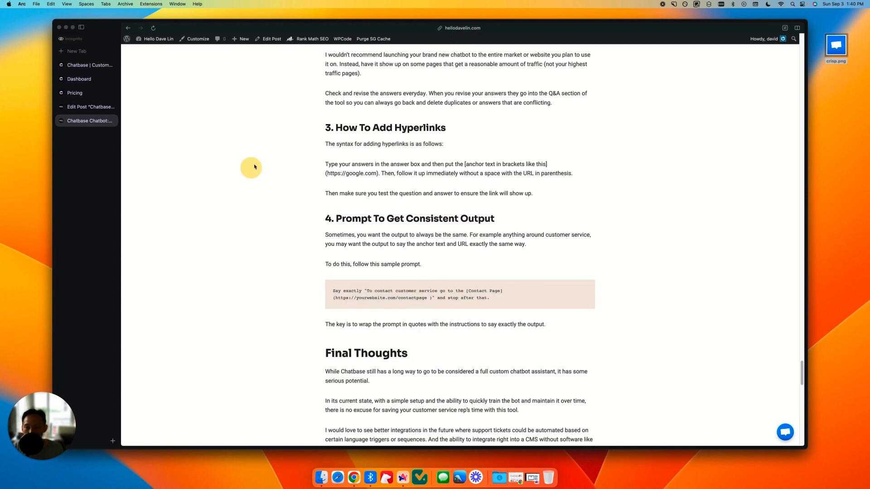
Step: Switch to the Chatbase dashboard, close the embed code dialog and examine the logged Customer Support question and answer
click(79, 79)
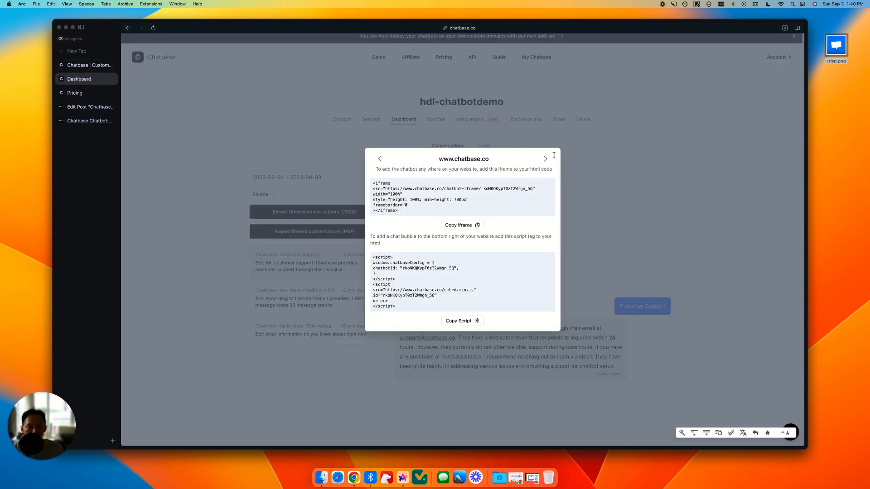
click(572, 146)
drag(590, 328, 604, 355)
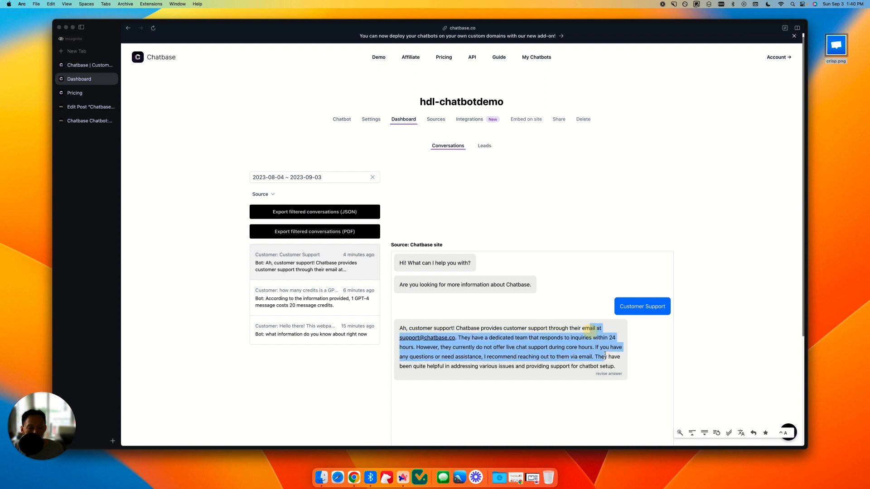
click(524, 352)
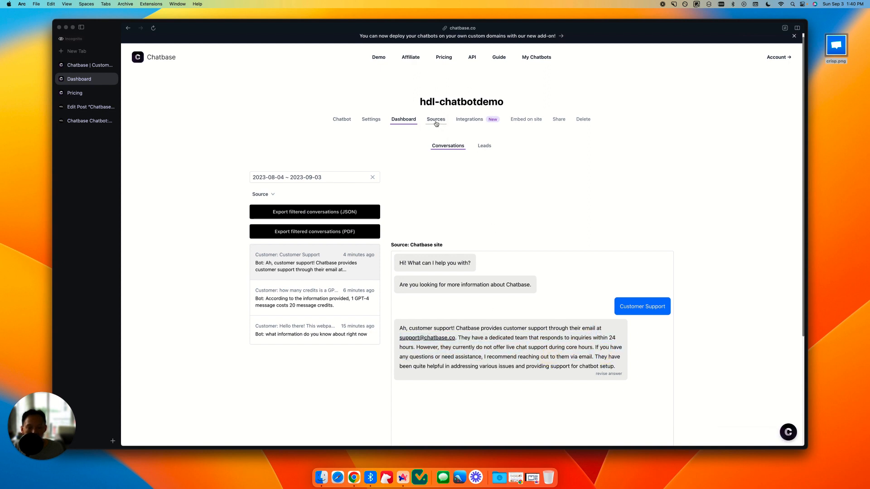
triple_click(628, 306)
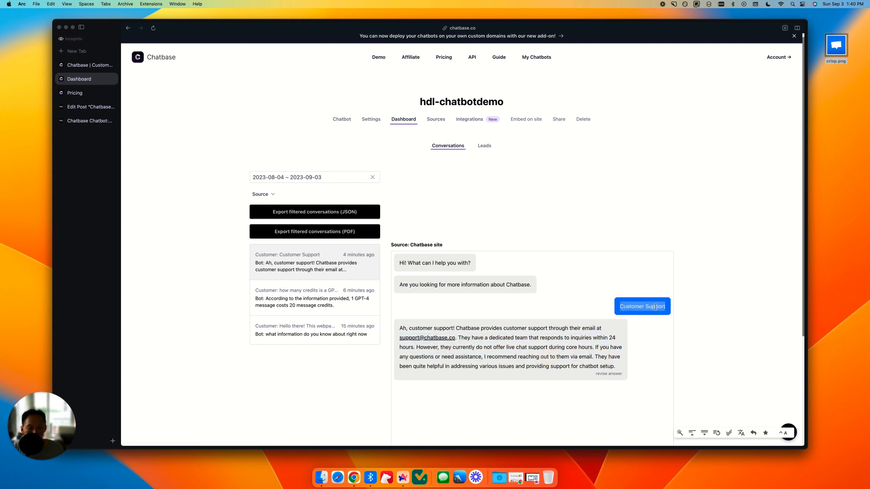
click(528, 187)
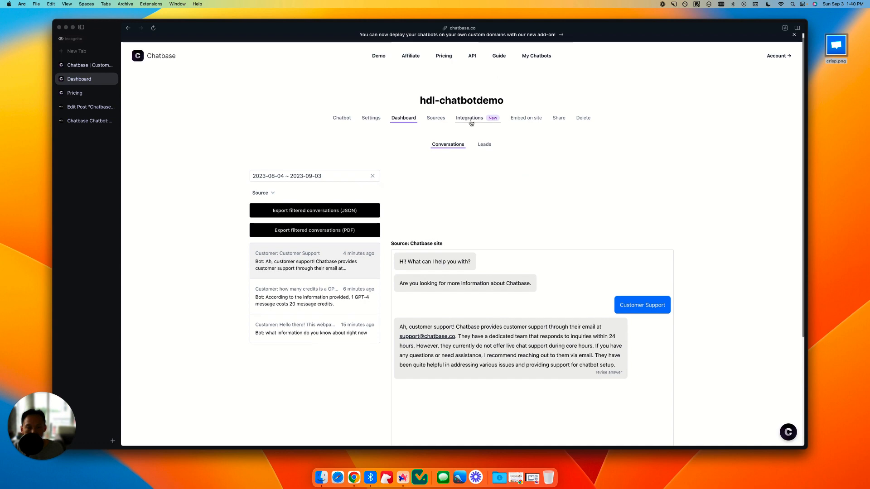
Step: Open the chatbot's Q&A sources and locate the Customer Support entry
click(435, 119)
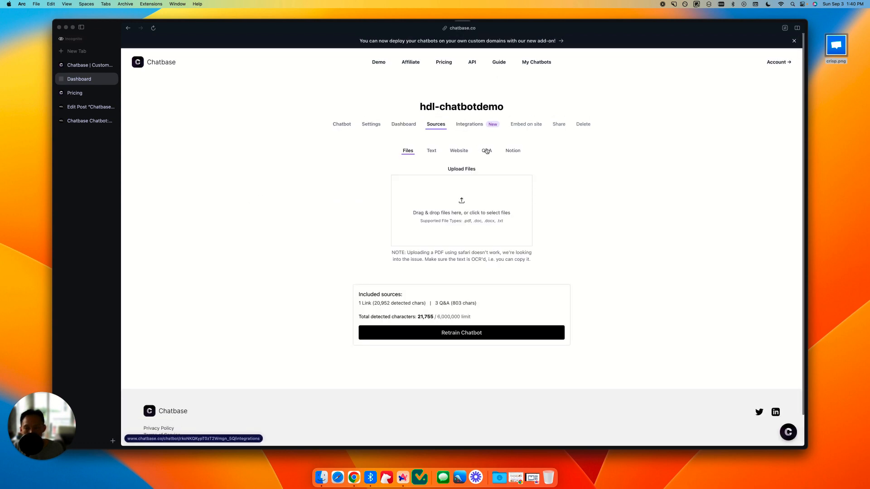
click(486, 150)
scroll(514, 207, down, 3)
scroll(513, 207, down, 2)
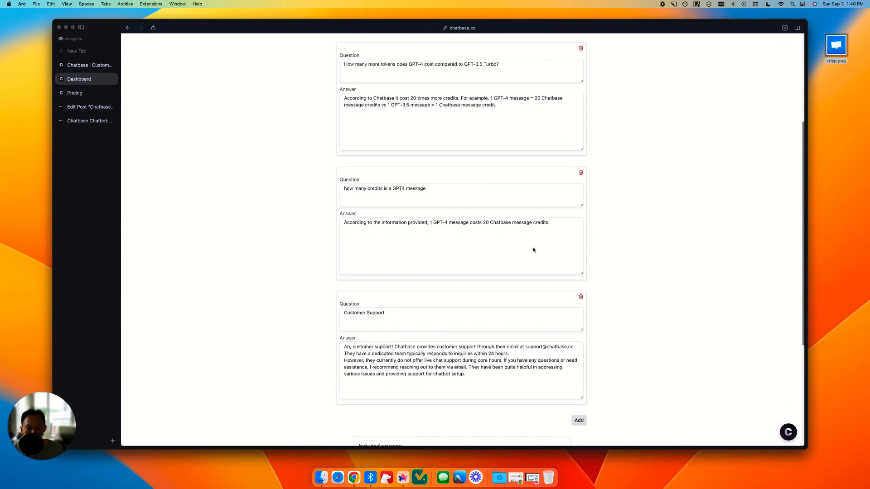
drag(353, 313, 404, 315)
click(405, 315)
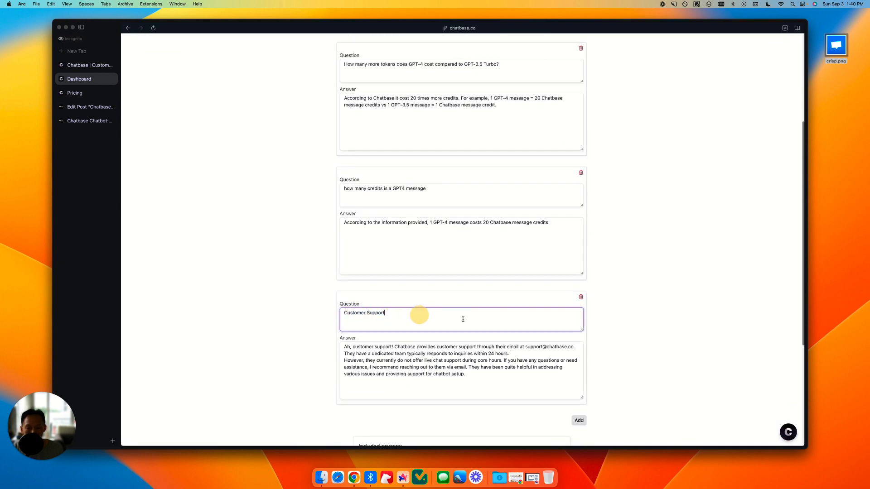
Step: Try replacing the whole Customer Support answer with the copied sample prompt, and undo the replacement
scroll(491, 316, down, 3)
click(421, 305)
key(super+a)
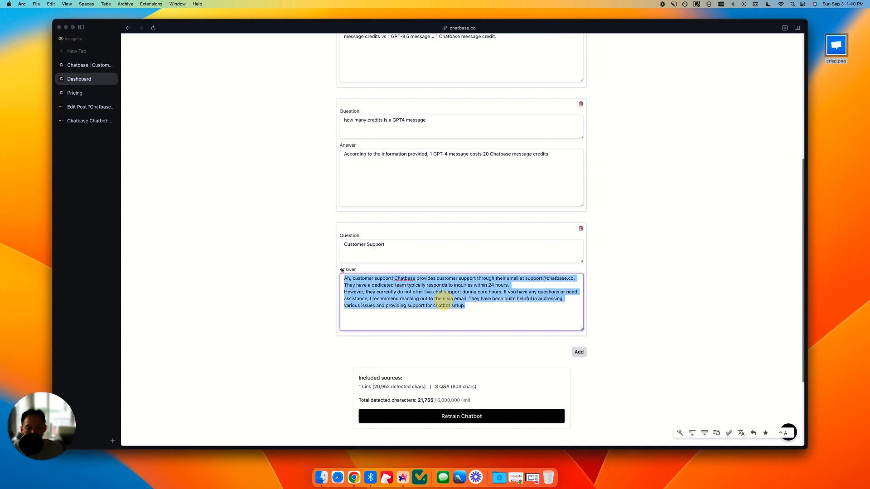
key(BackSpace)
key(super+v)
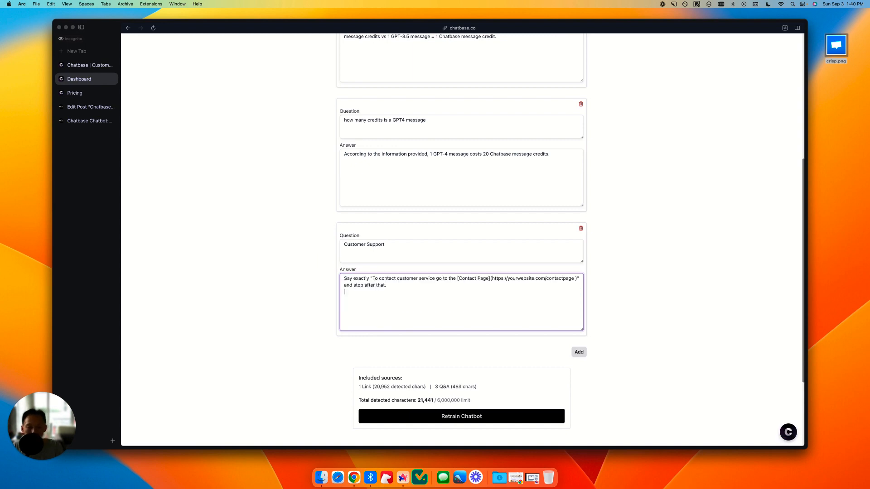
scroll(430, 186, up, 5)
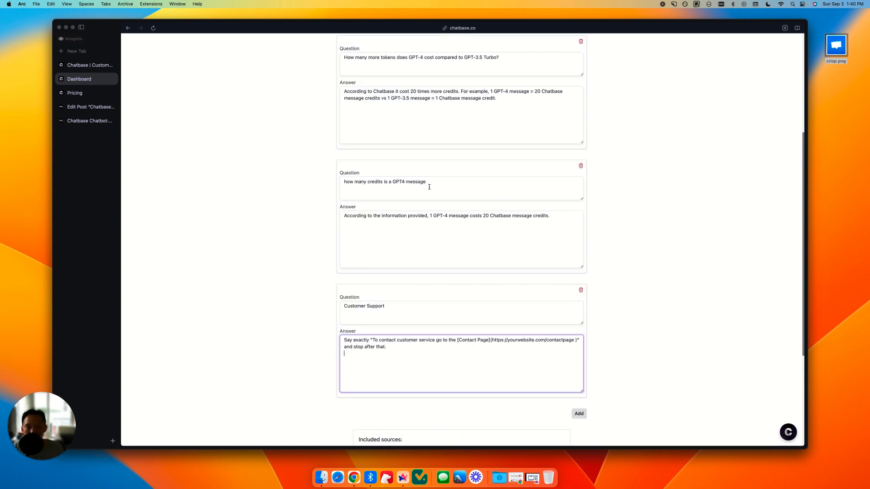
scroll(418, 168, up, 3)
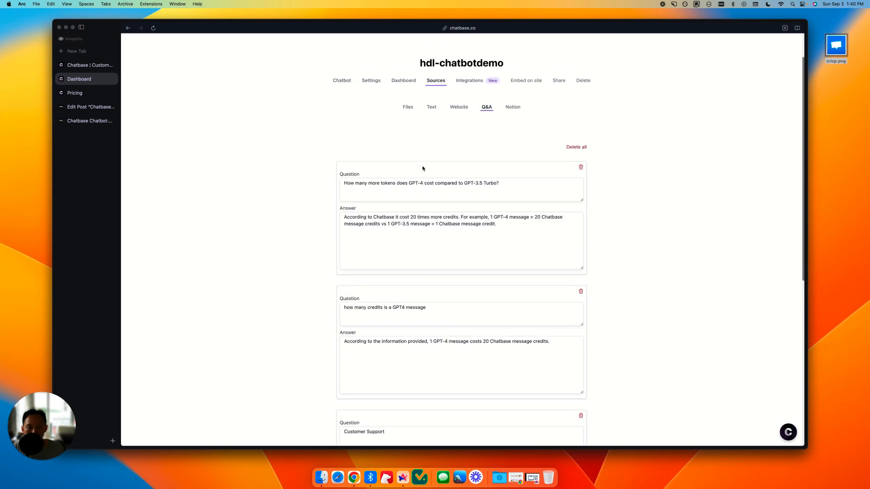
scroll(421, 168, down, 4)
scroll(478, 295, down, 3)
key(super+z)
key(super+z)
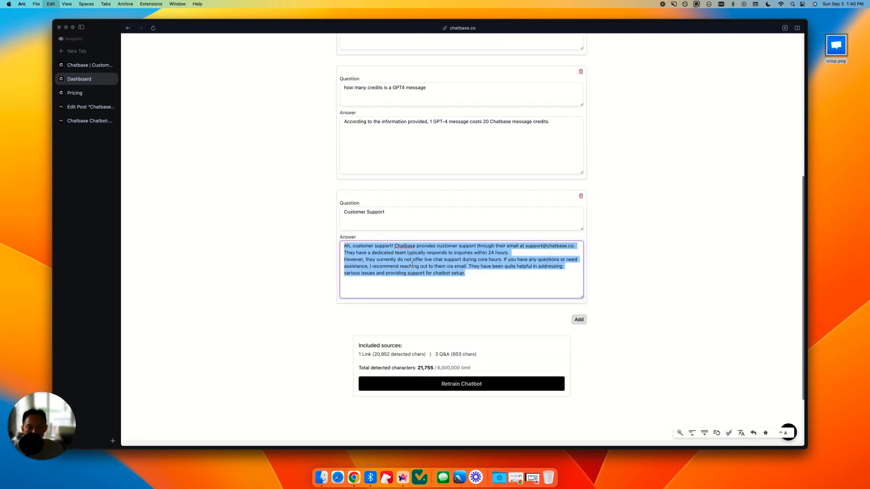
Step: Add the sample prompt below the Customer Support answer and replace its quoted text with the answer's wording from "Chatbase provides" to "chatbot setup."
click(480, 279)
key(super+v)
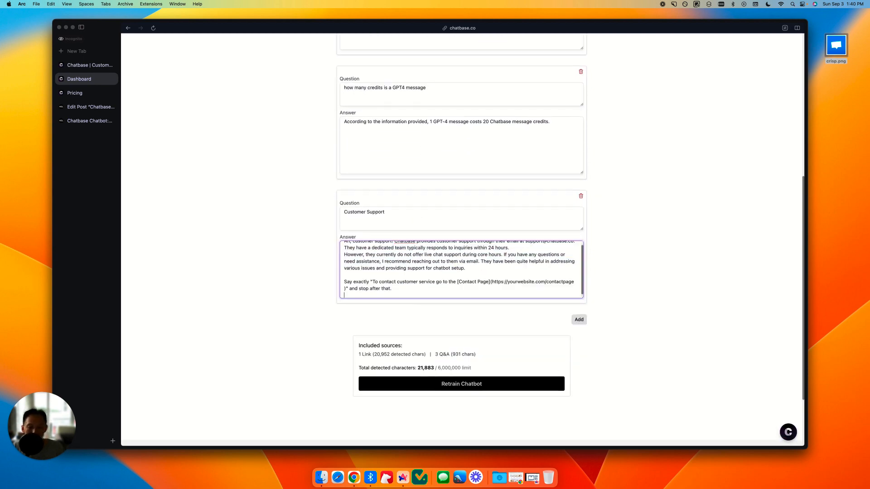
scroll(458, 263, up, 2)
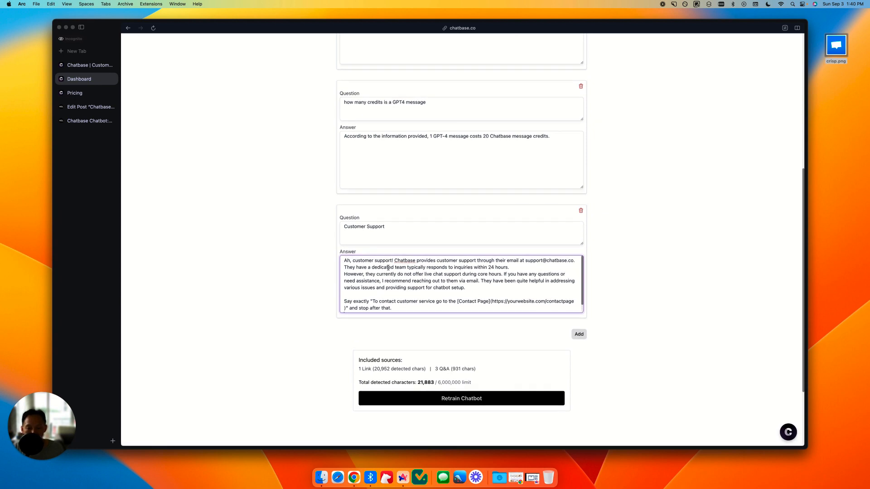
drag(393, 262, 475, 289)
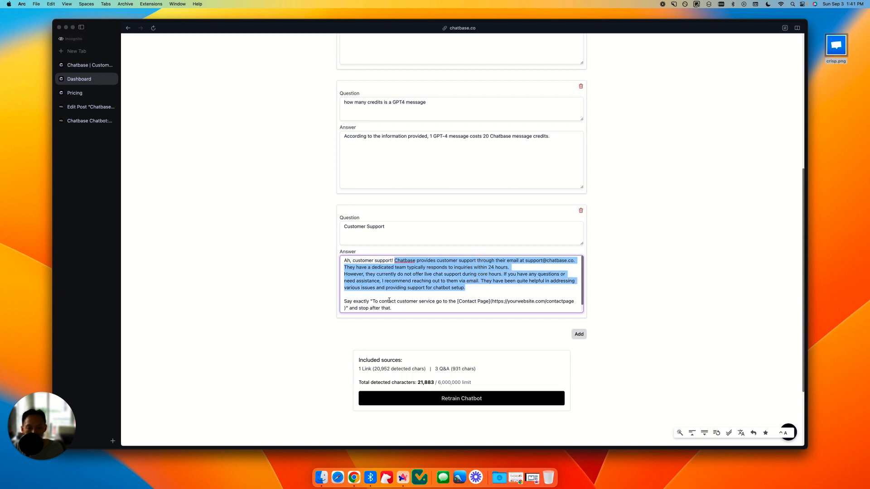
drag(373, 302, 346, 308)
key(super+v)
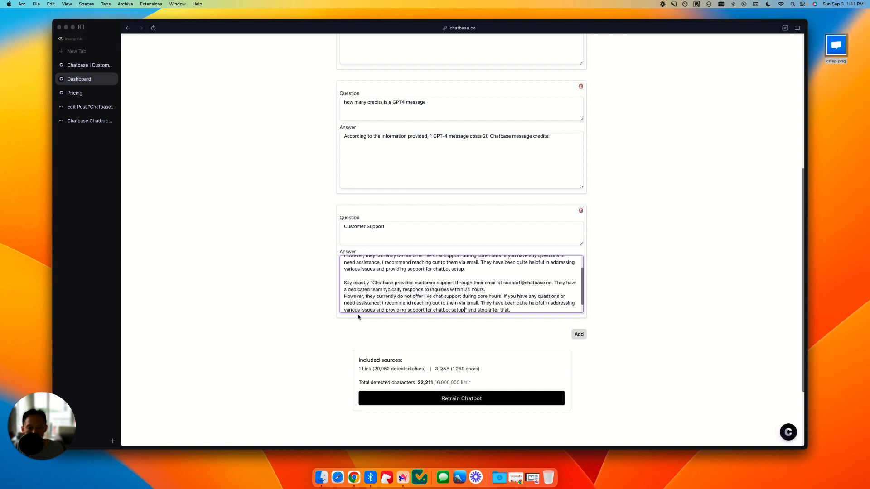
Step: Delete the original answer and the blank lines above the "Say exactly" prompt
drag(477, 272, 349, 219)
key(BackSpace)
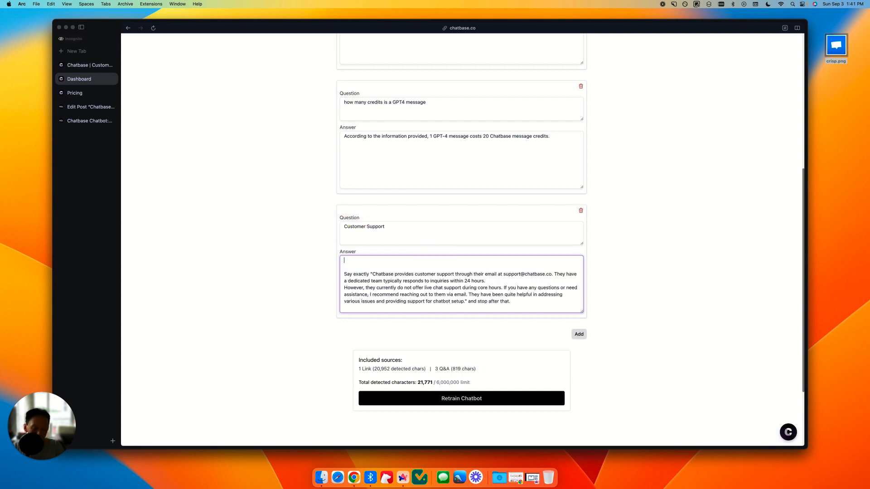
key(Delete)
key(Delete)
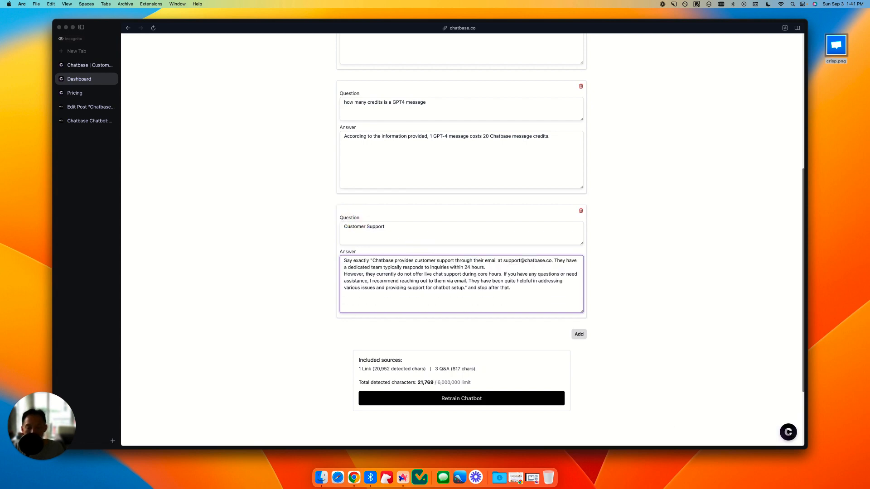
Step: Insert "typically" before "within 24 hours" in the Customer Support prompt
click(359, 264)
click(371, 261)
click(488, 268)
double_click(454, 267)
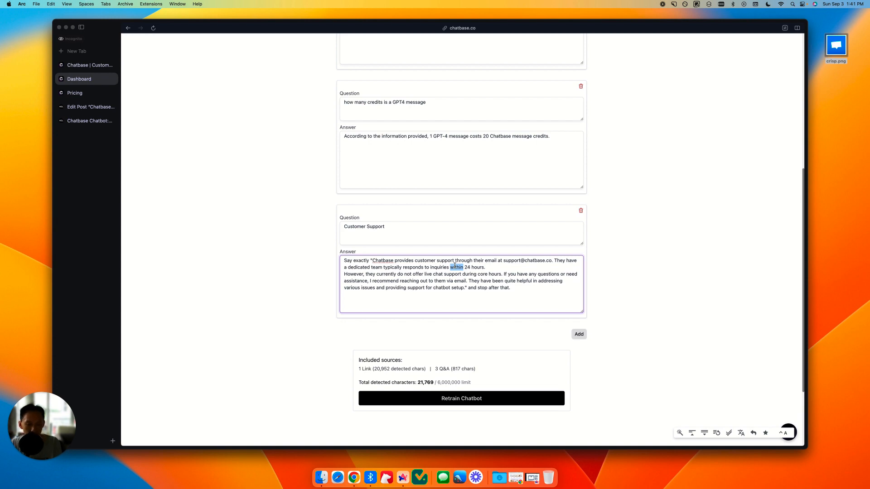
key(Left)
text(typically)
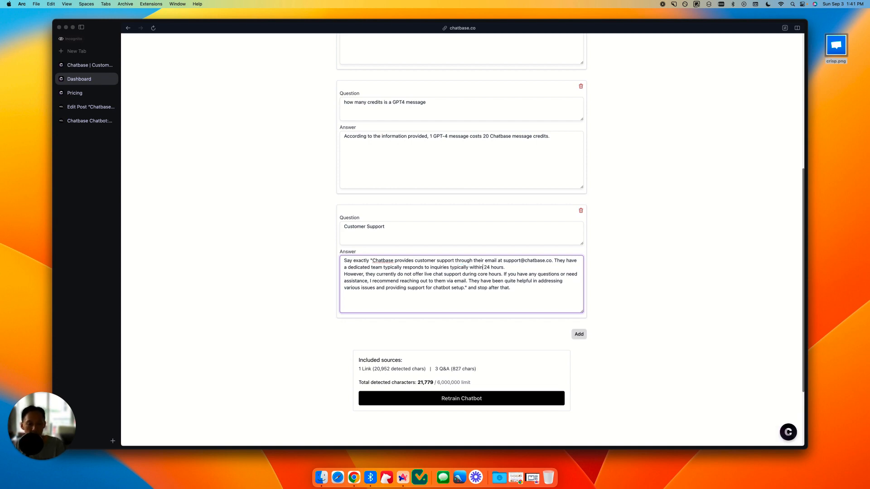
Step: Add a blank line after "24 hours." and delete the two sentences about missing live chat support and reaching out via email
click(343, 274)
key(Return)
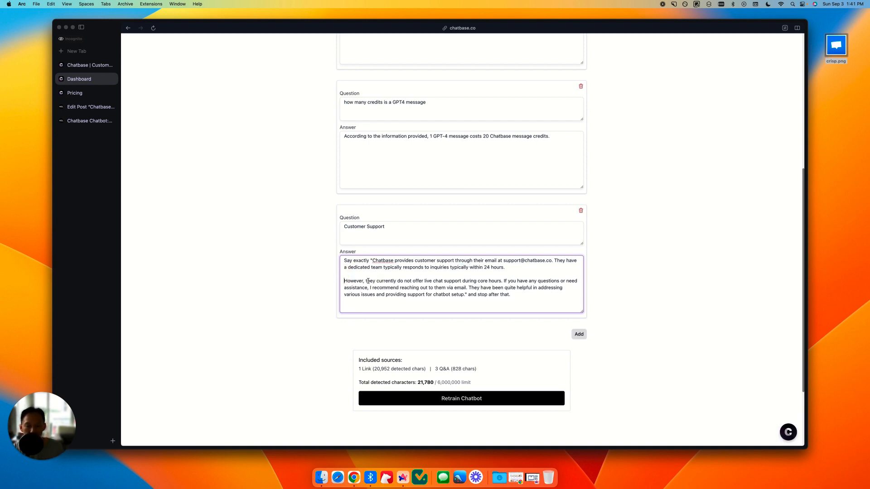
shift+click(469, 289)
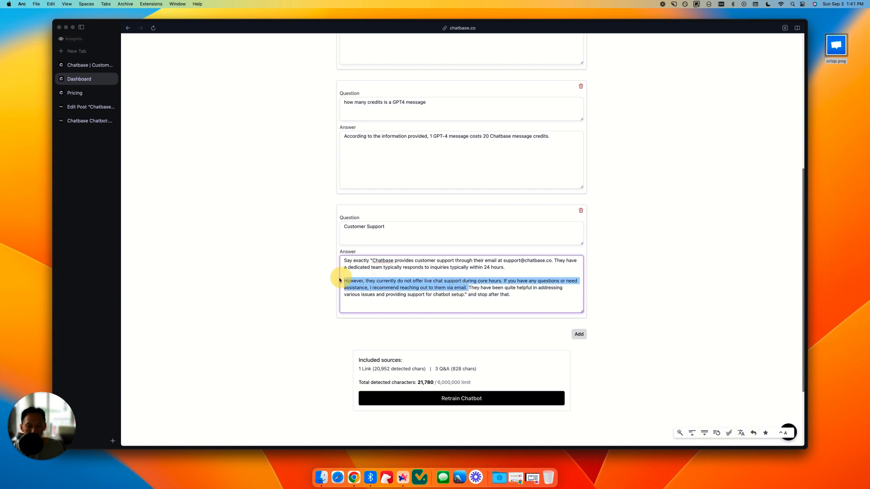
key(BackSpace)
key(Return)
key(Return)
key(BackSpace)
key(BackSpace)
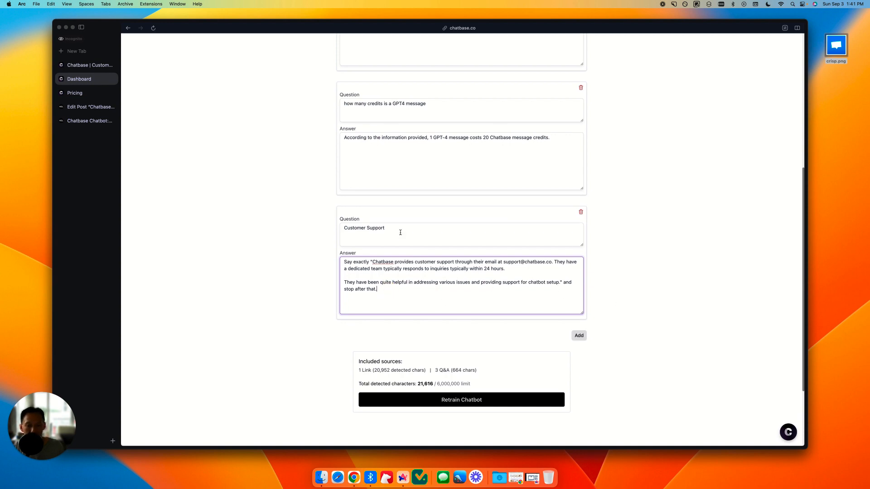
Step: Retrain the chatbot with the revised Customer Support answer
click(413, 221)
scroll(608, 184, up, 5)
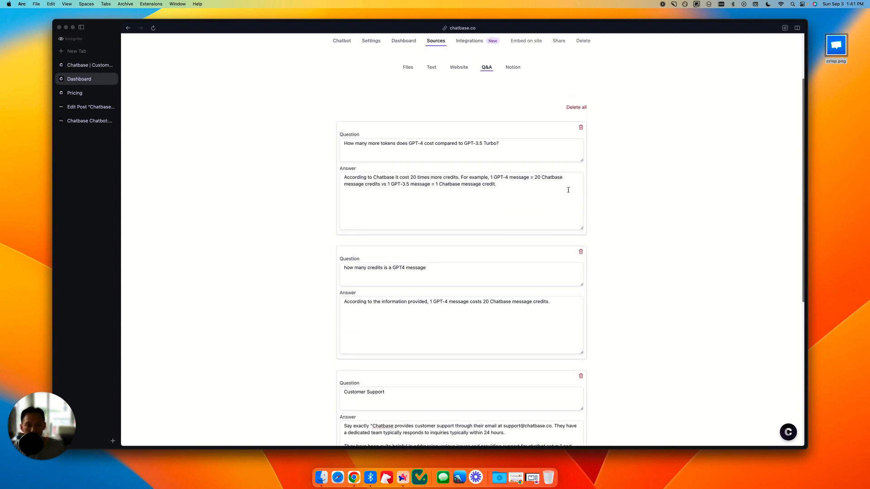
scroll(552, 187, down, 6)
click(454, 299)
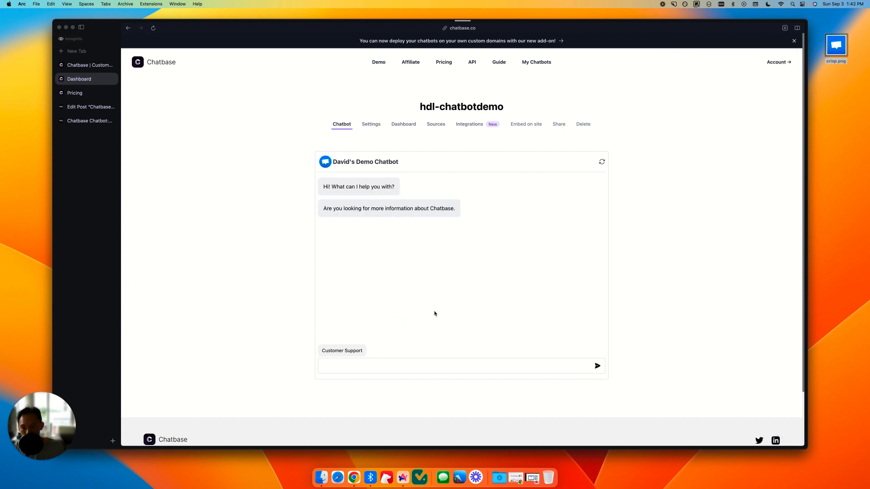
Step: Send the suggested message "Customer Support" to the retrained chatbot and examine the response-time wording in its reply
click(341, 351)
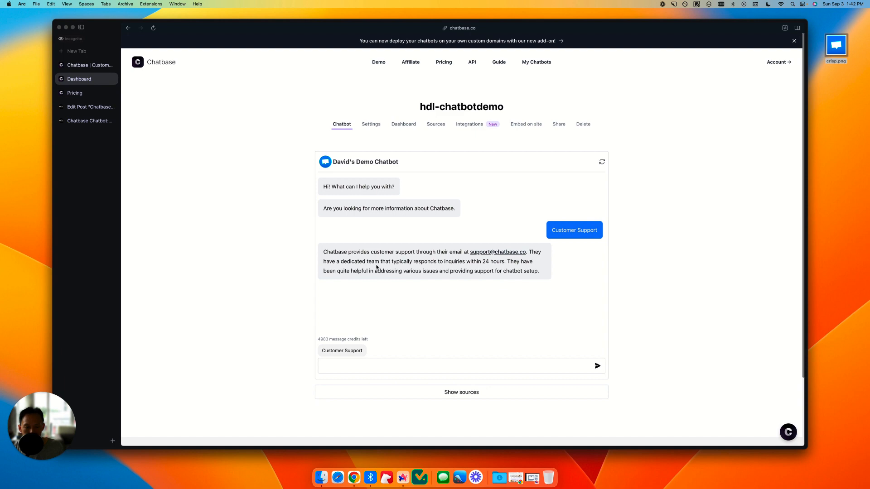
drag(401, 262, 489, 262)
click(503, 265)
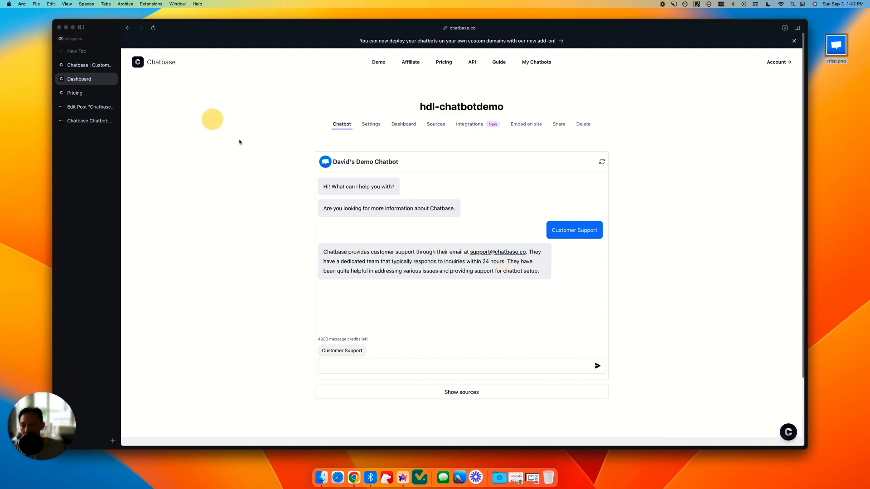
Step: Send the suggested message "Customer Support" in the chatbot embedded on the published review post and check the response-time wording
click(84, 121)
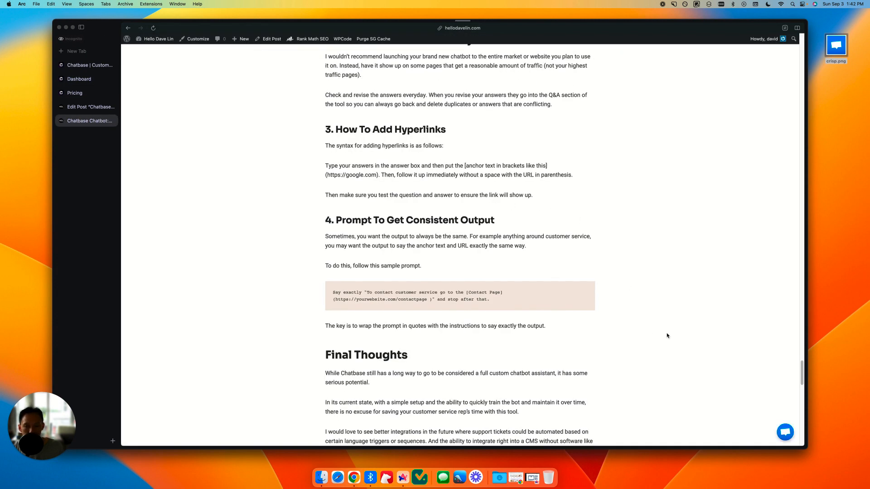
click(781, 431)
click(664, 388)
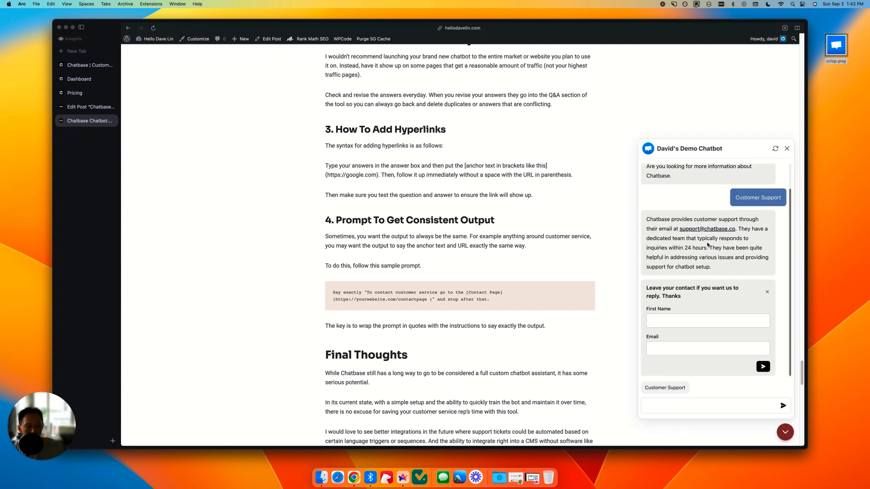
mouse_move(706, 247)
mouse_down()
mouse_move(707, 240)
mouse_move(743, 238)
mouse_move(698, 248)
mouse_up()
Step: Dismiss the contact request form in the embedded chat and close the chat widget
click(766, 292)
click(731, 352)
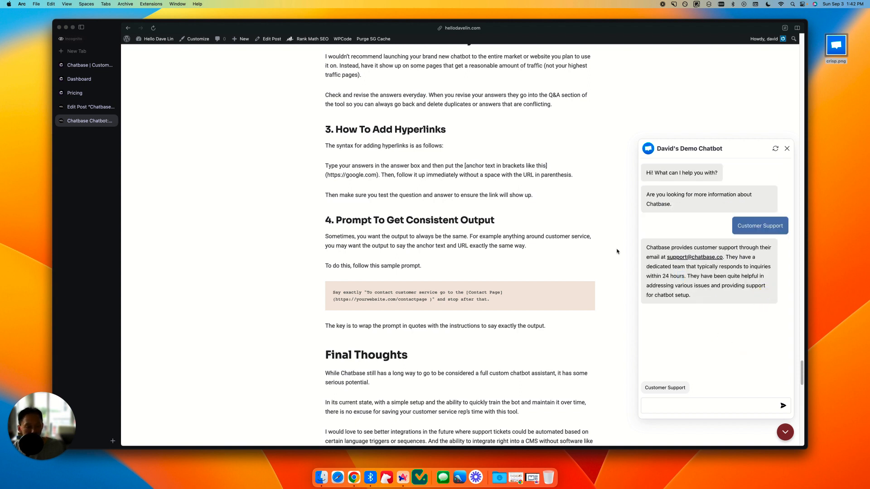
click(787, 150)
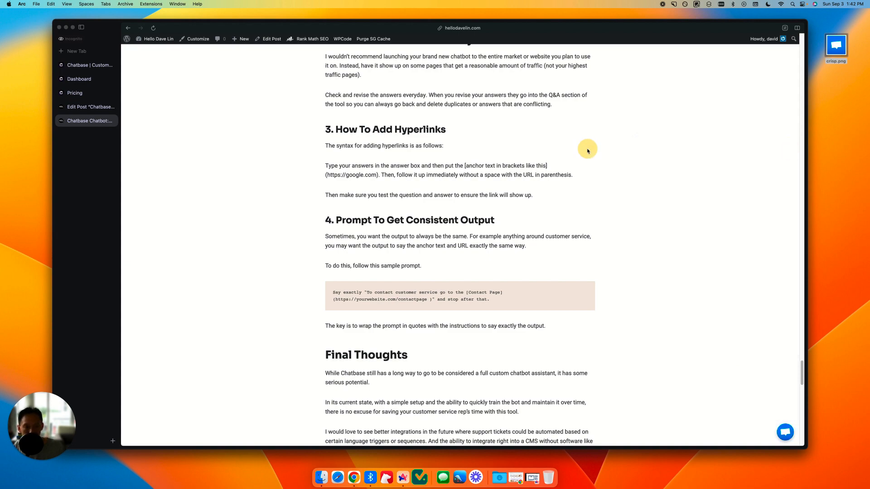
Step: Return to the beginning of the Chatbase review post and reopen the embedded chatbot conversation
scroll(585, 152, up, 10)
scroll(585, 152, up, 20)
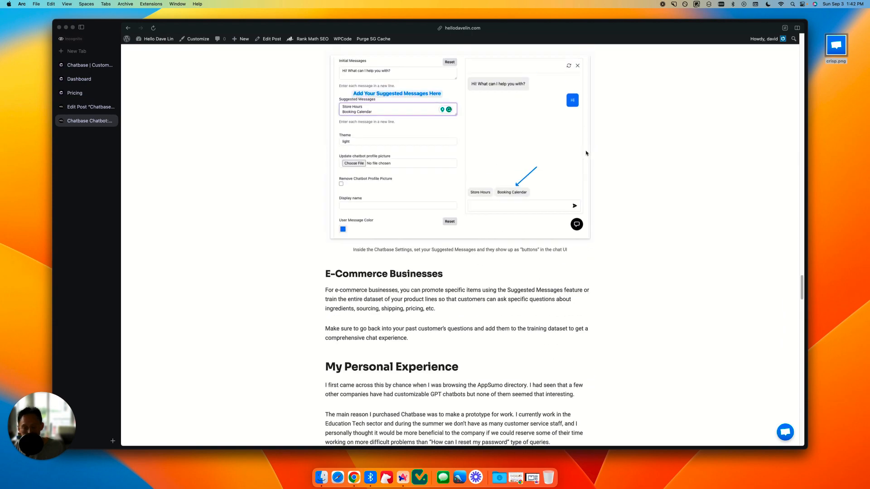
scroll(586, 154, up, 10)
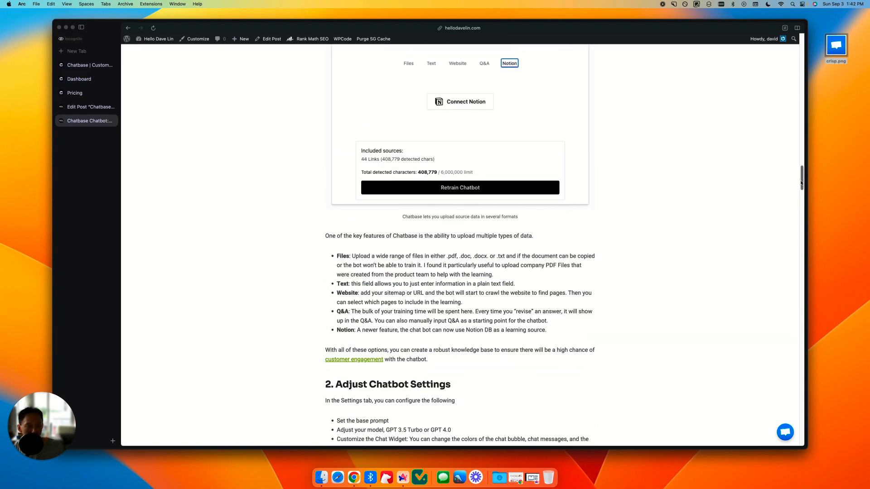
drag(802, 175, 790, 44)
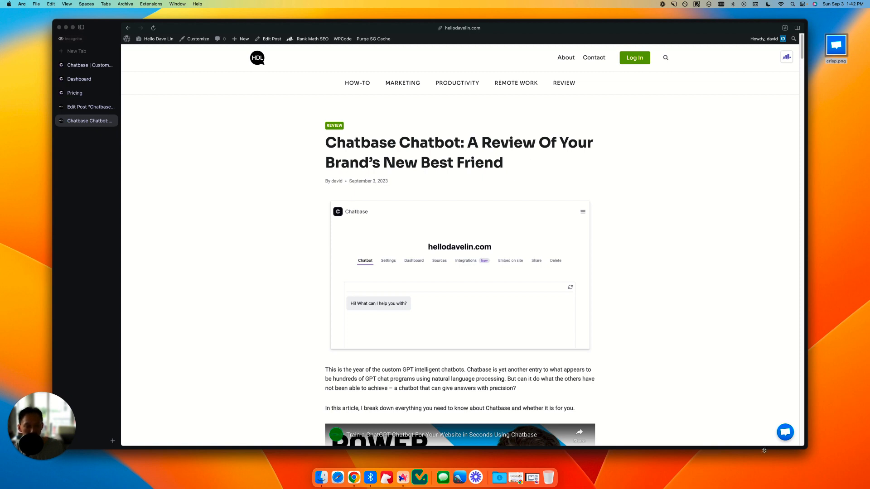
click(785, 432)
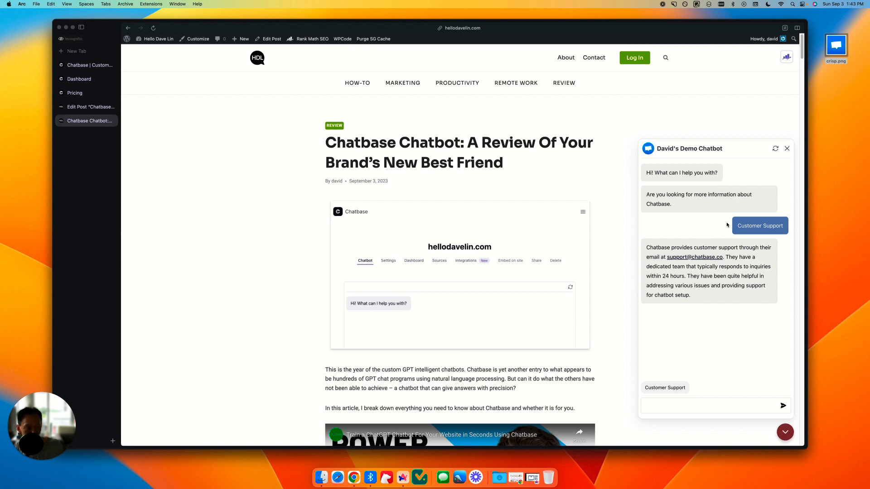